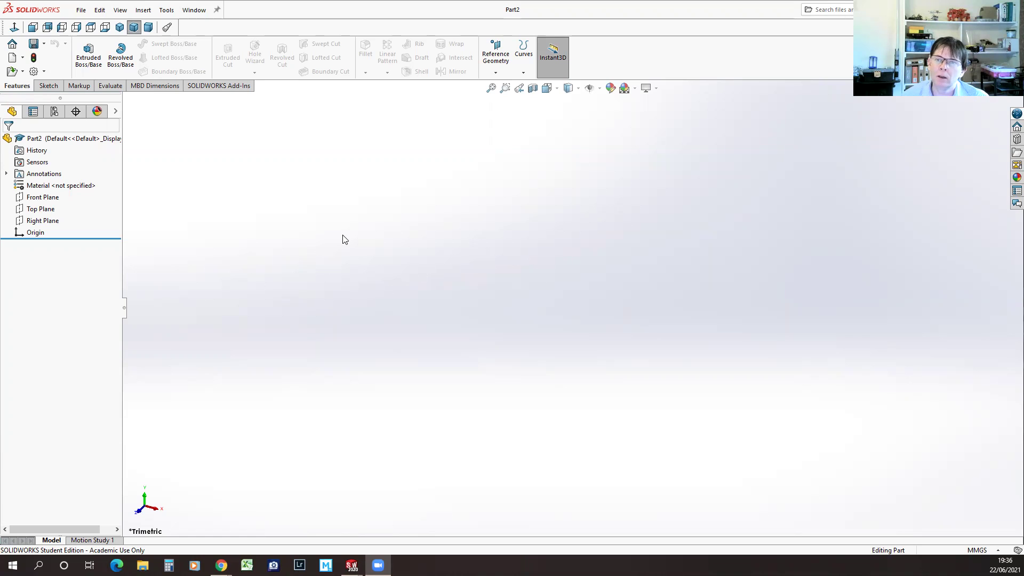
# - Start an extruded boss on the Front Plane and sketch a six-sided polygon centred on the origin, inscribed circle about 76 mm in diameter
pyautogui.click(89, 55)
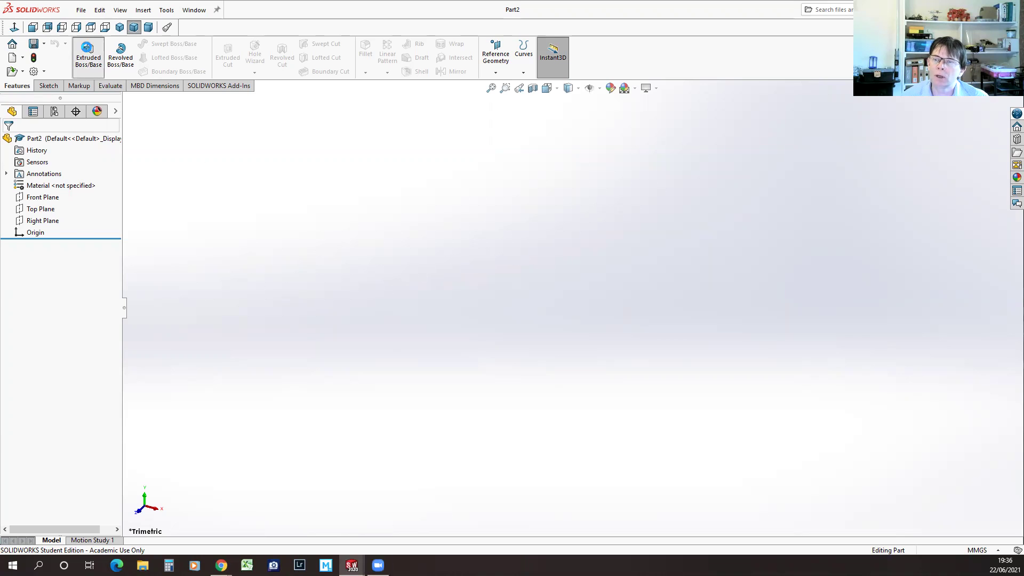
pyautogui.click(424, 208)
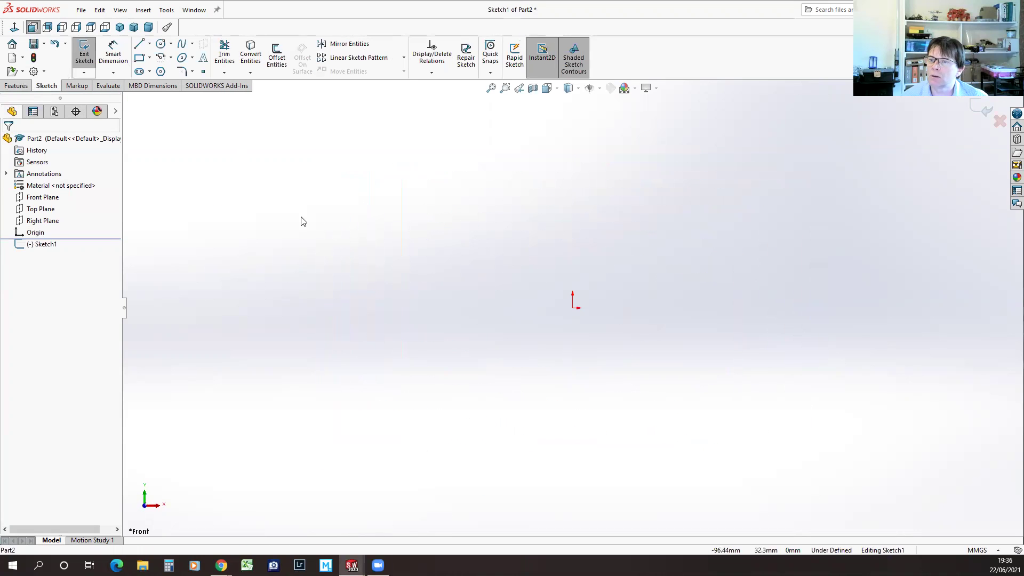
pyautogui.click(160, 71)
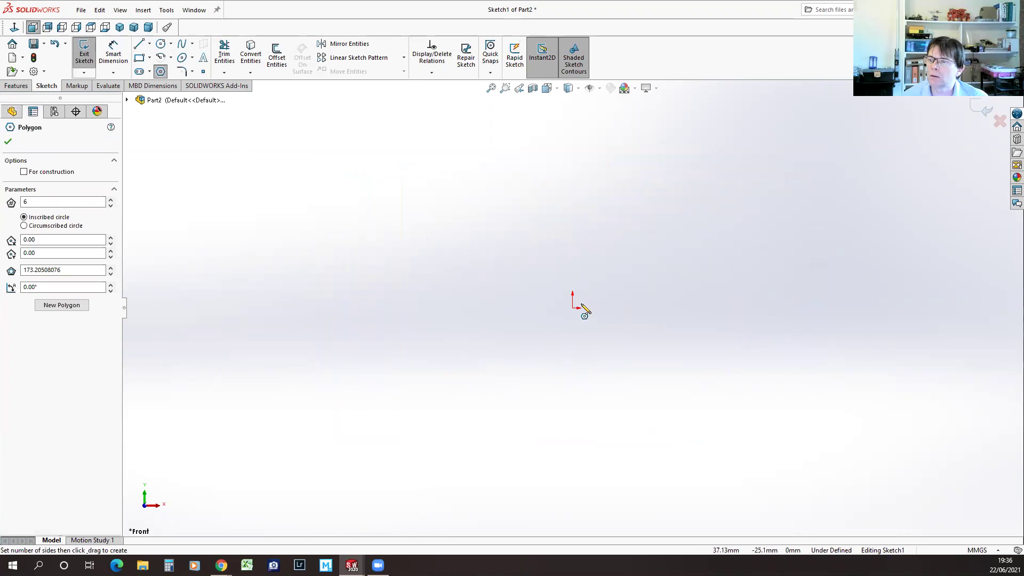
pyautogui.click(574, 308)
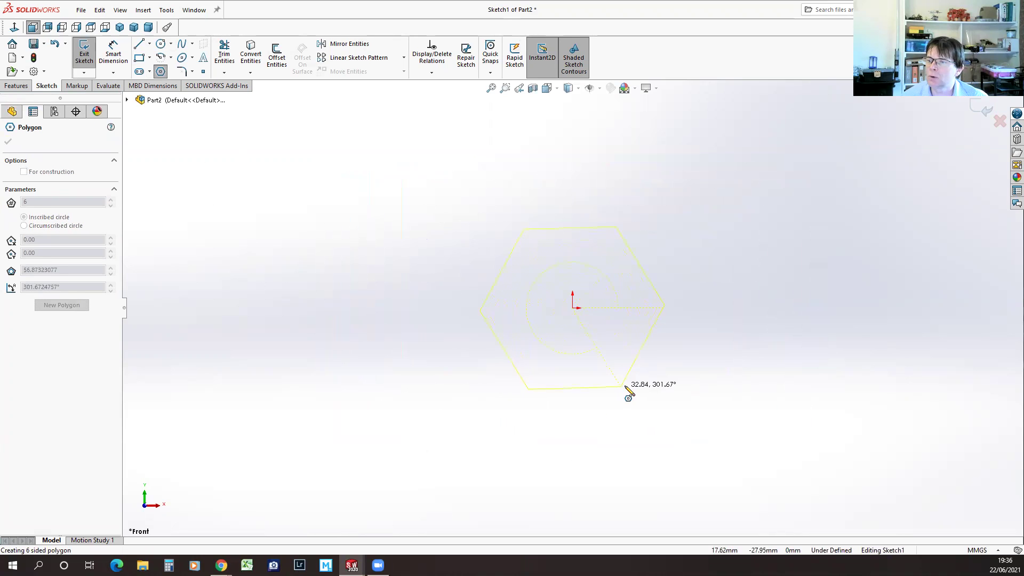
pyautogui.click(635, 414)
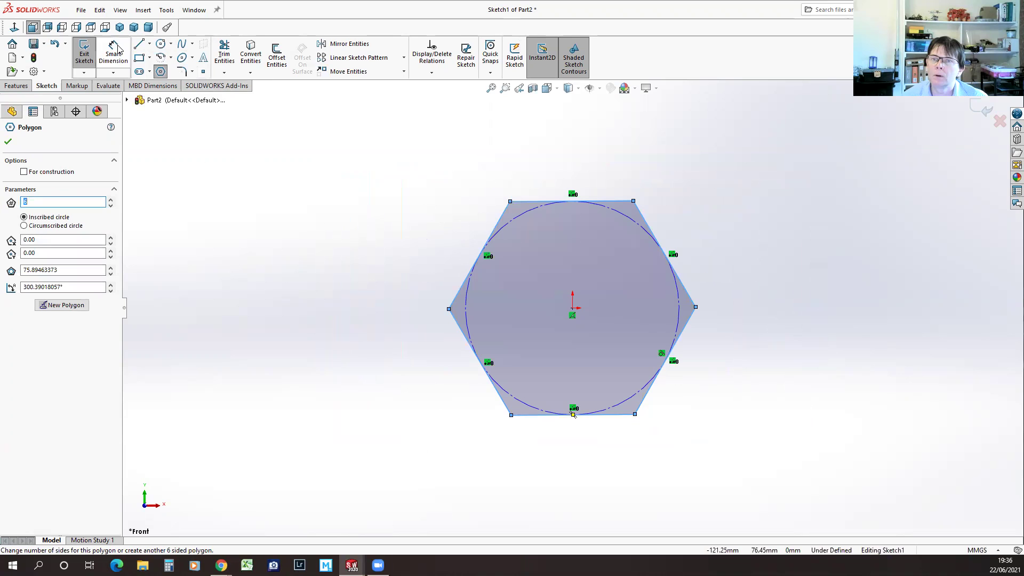
pyautogui.click(7, 143)
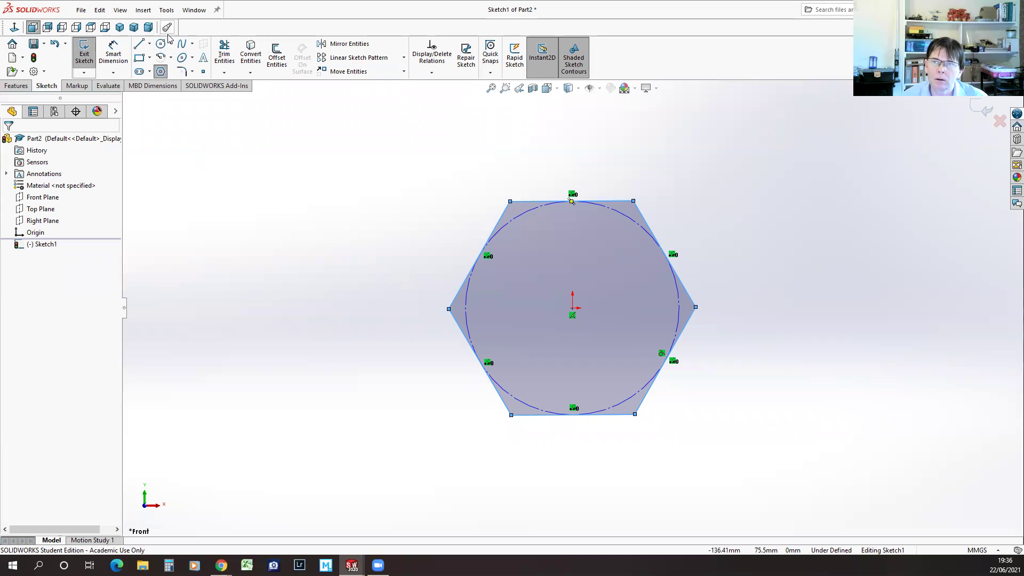
# - Add a horizontal relation to the hexagon's upper edge
pyautogui.click(533, 203)
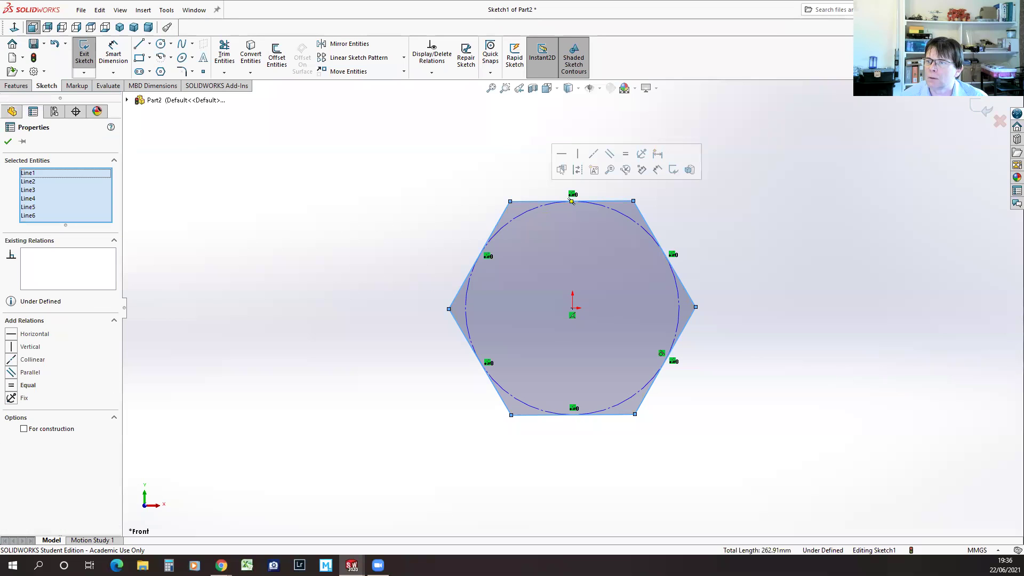
pyautogui.click(489, 165)
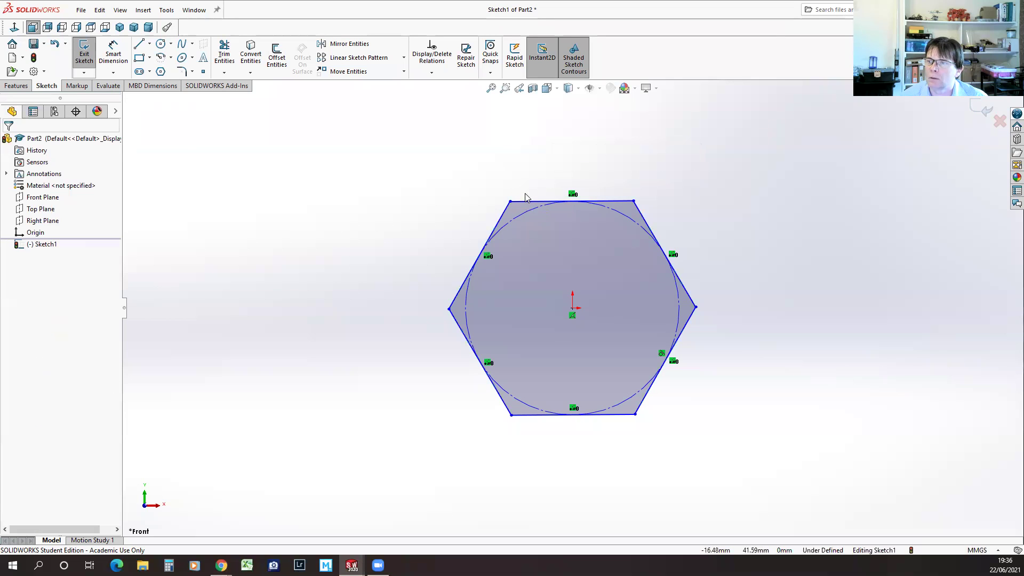
pyautogui.click(526, 202)
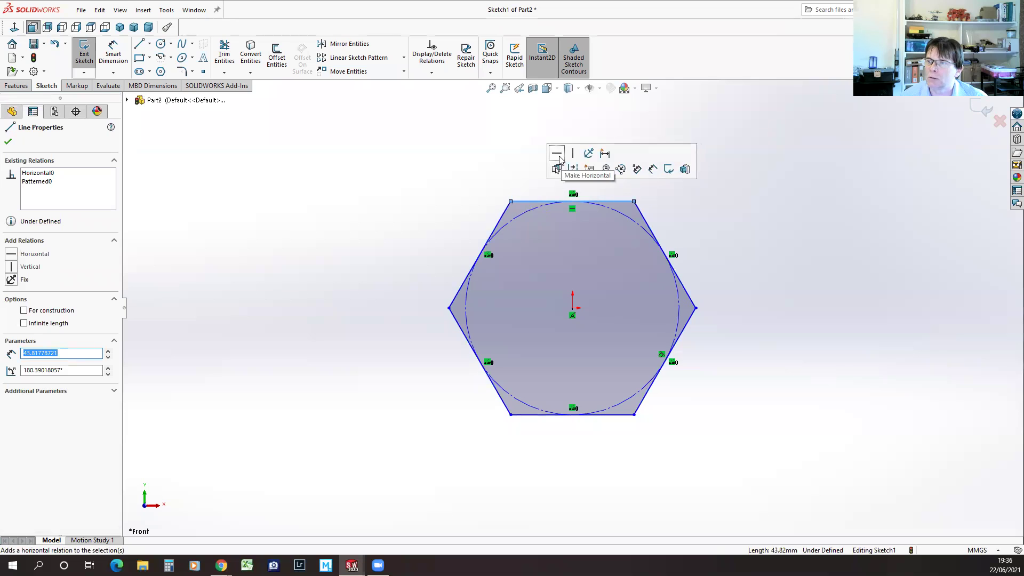
# - Dimension the distance between the hexagon's upper and lower edges and set it to 40 mm
pyautogui.click(117, 50)
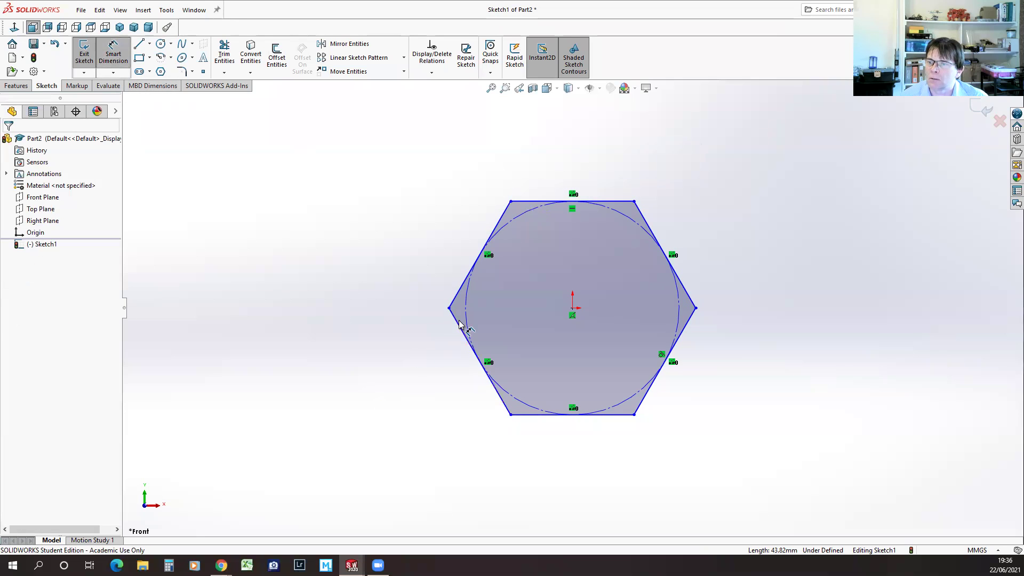
pyautogui.click(528, 202)
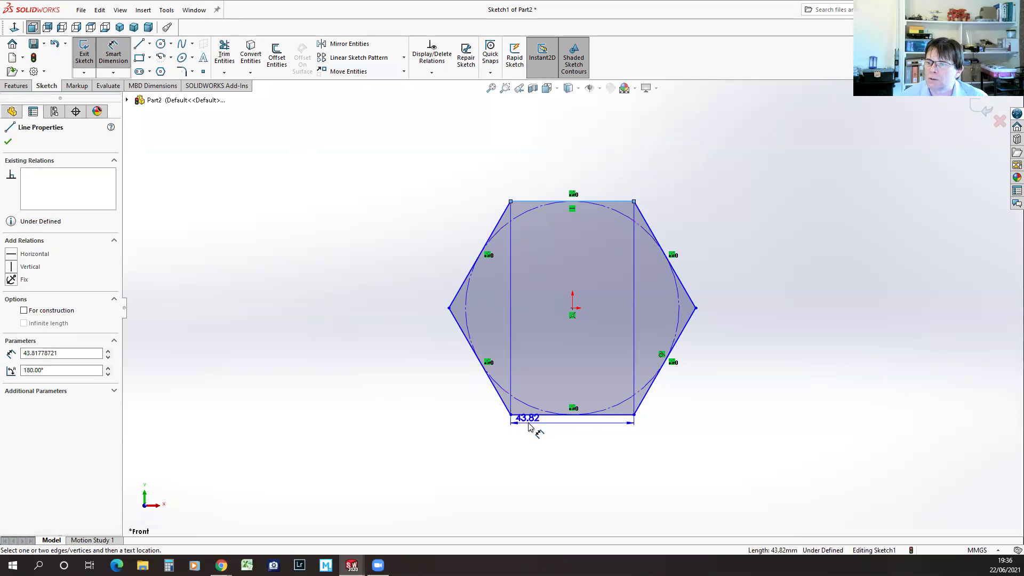
pyautogui.click(528, 415)
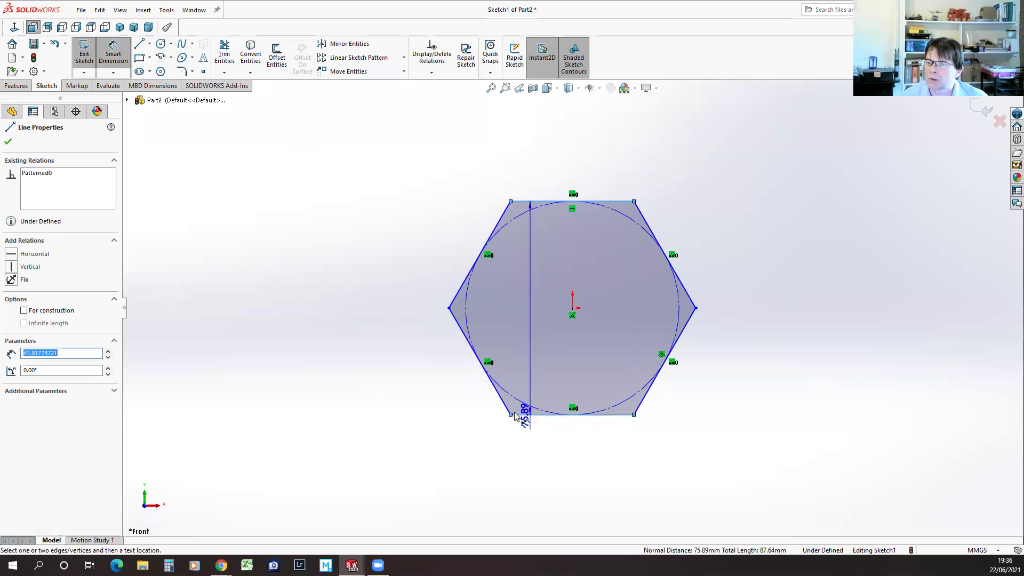
pyautogui.click(340, 322)
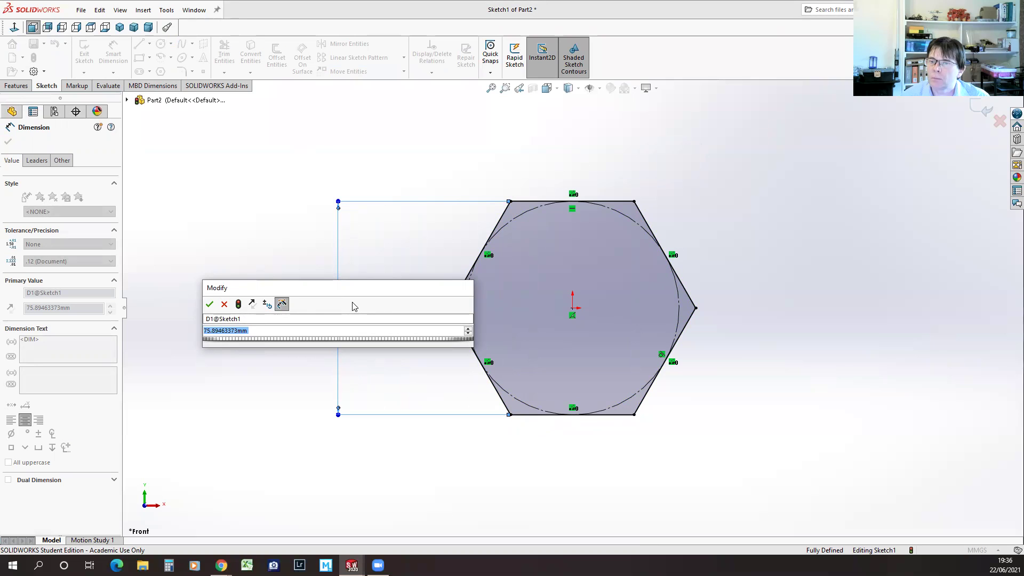
pyautogui.write('40')
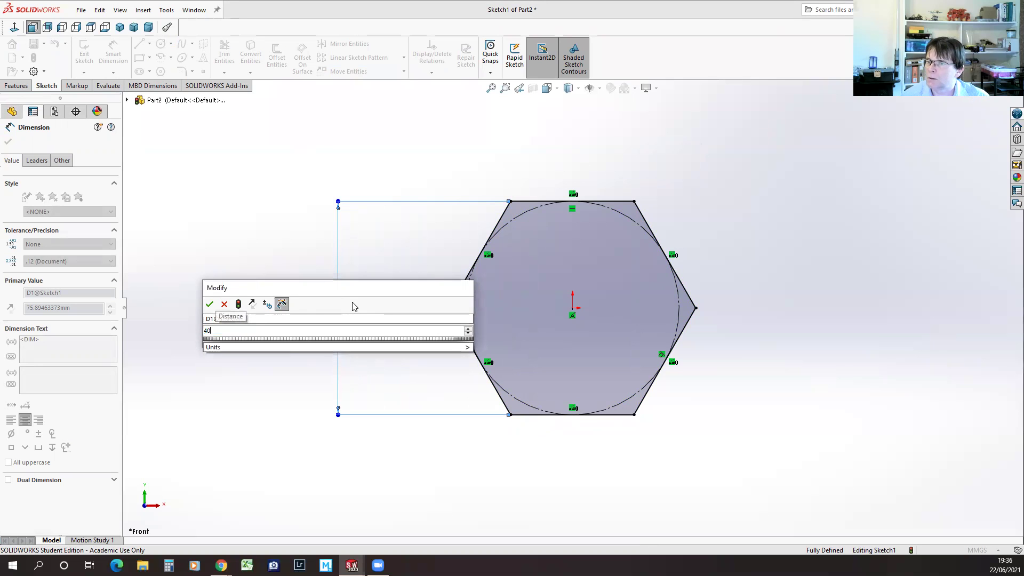
pyautogui.press('Return')
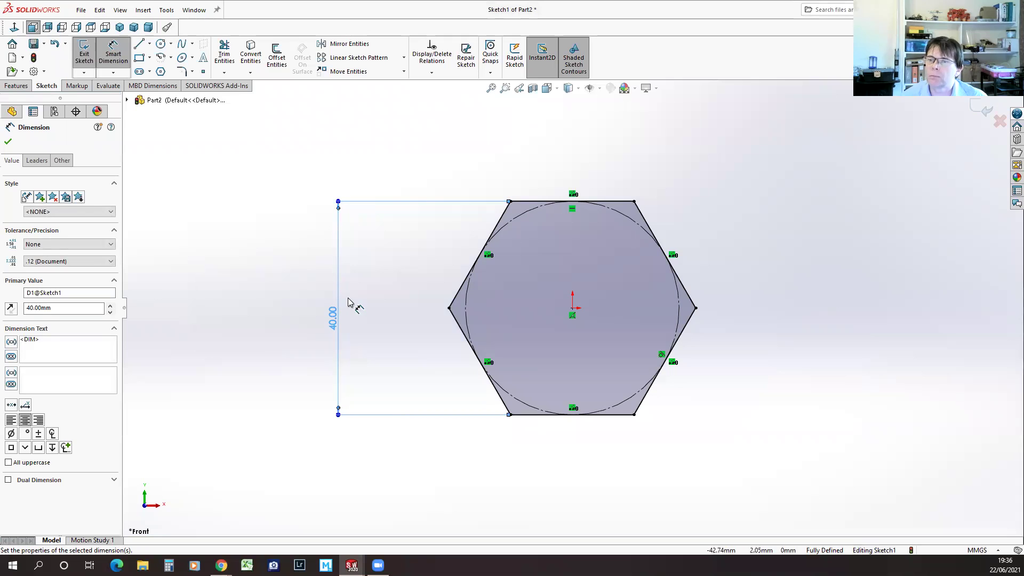
pyautogui.click(9, 143)
# - Finish the hexagon sketch and extrude it from the sketch plane to a blind depth of 15 mm
pyautogui.click(84, 53)
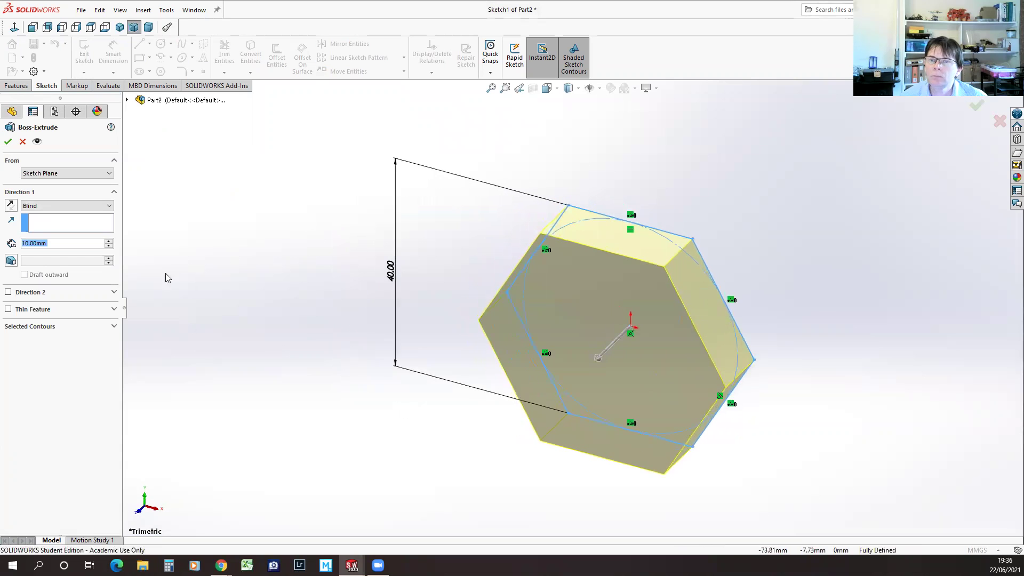
pyautogui.click(26, 244)
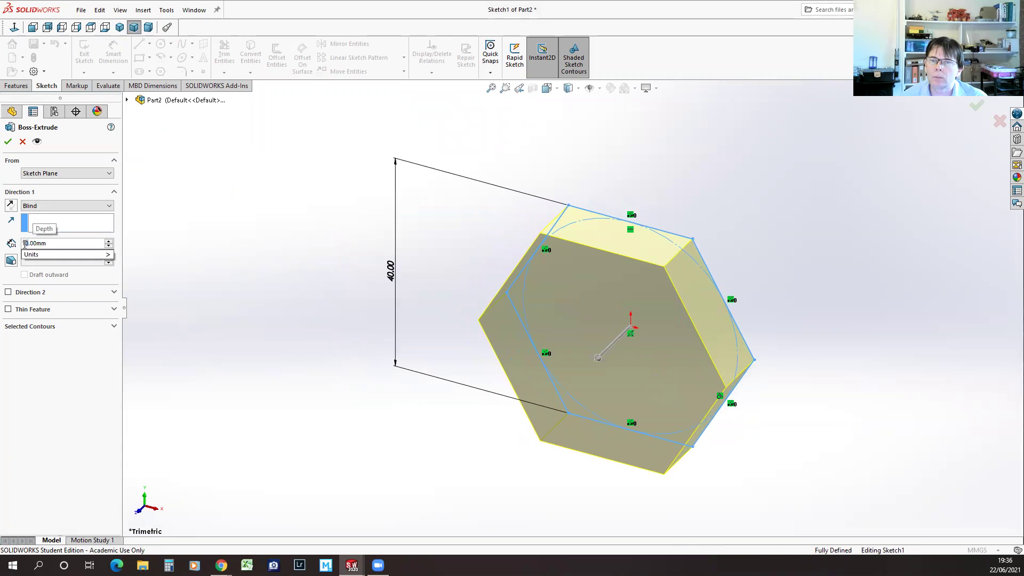
pyautogui.write('2')
pyautogui.press('Return')
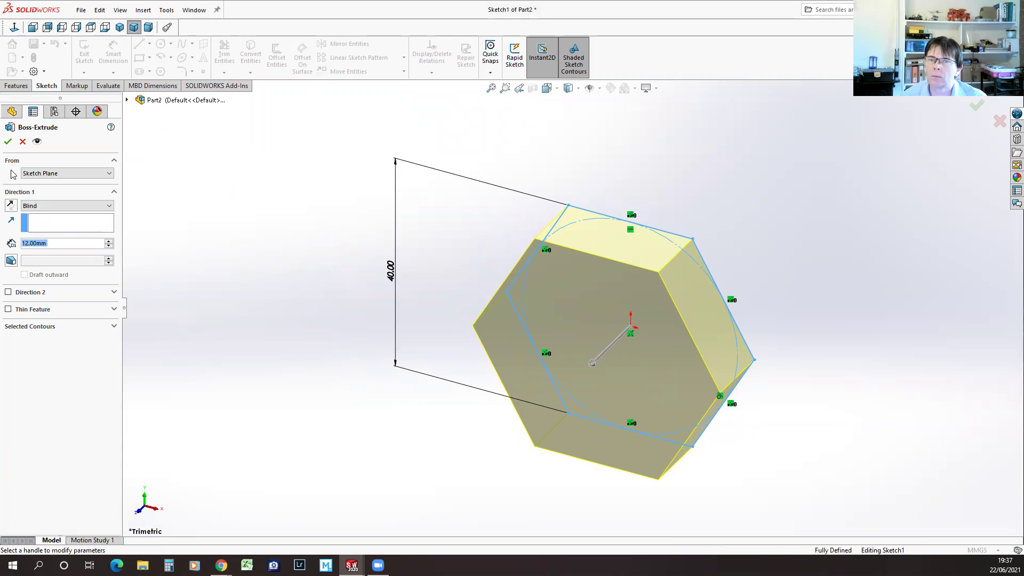
pyautogui.click(28, 244)
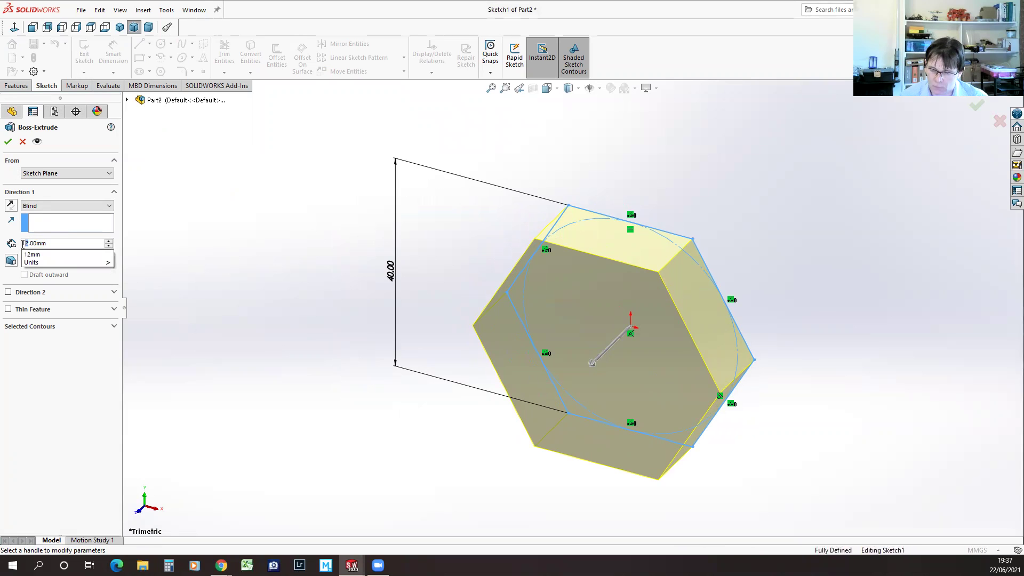
pyautogui.write('5')
pyautogui.press('Return')
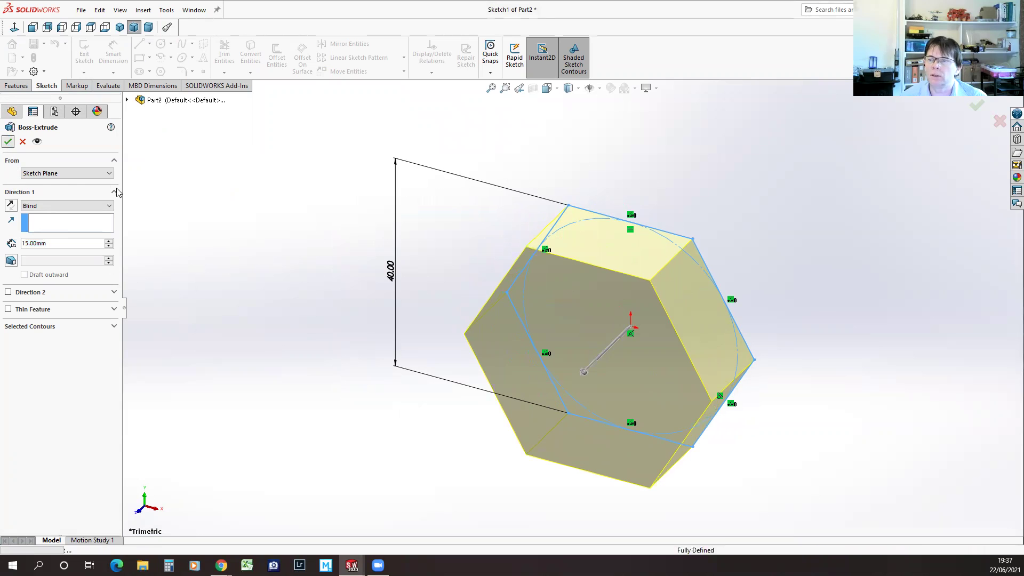
# - Start an extruded cut on the hexagonal back face and sketch a circle of about 27 mm diameter centred on the origin
pyautogui.moveTo(327, 231); pyautogui.dragTo(350, 384, button='middle')
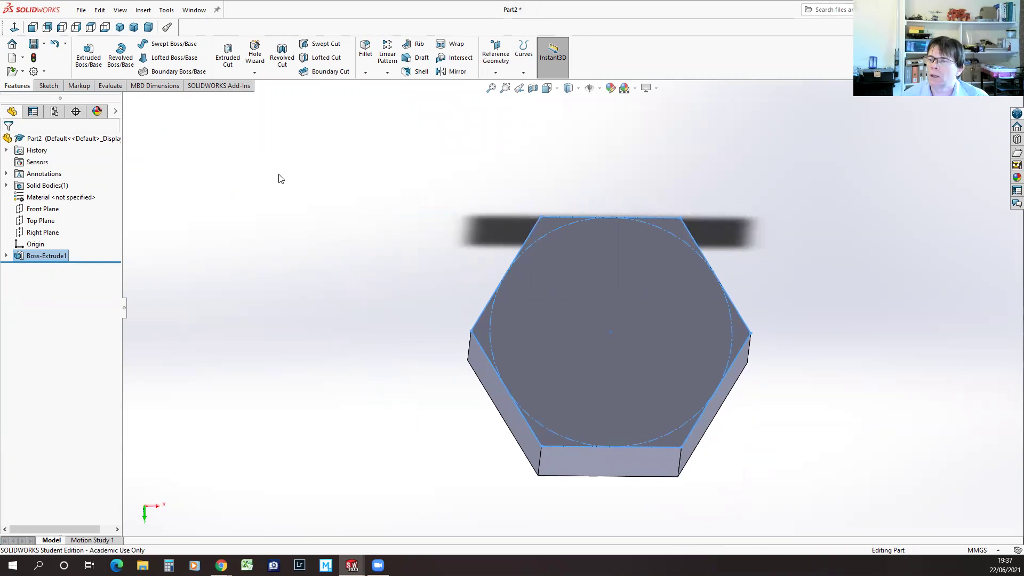
pyautogui.click(228, 56)
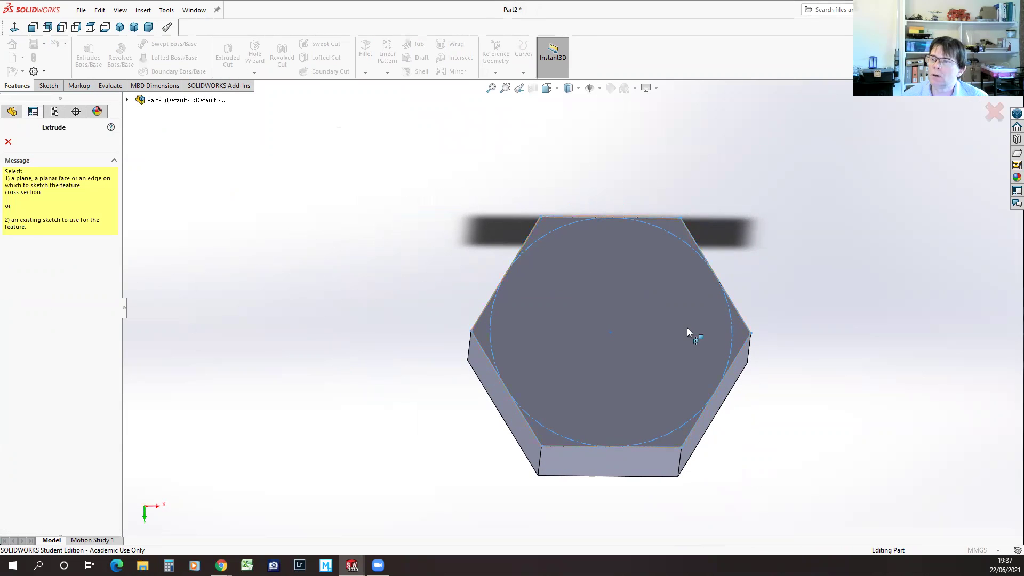
pyautogui.click(611, 333)
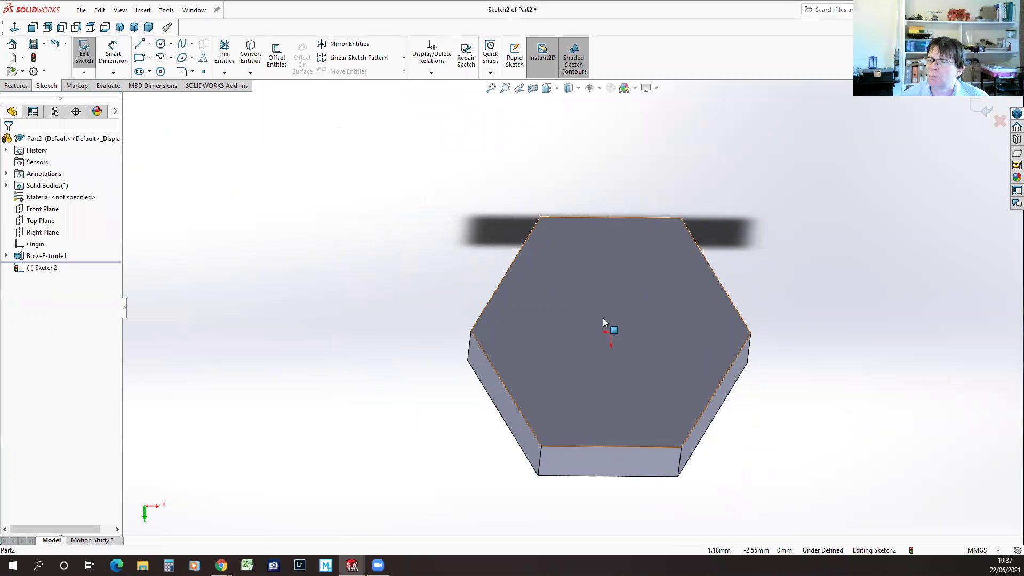
pyautogui.click(160, 43)
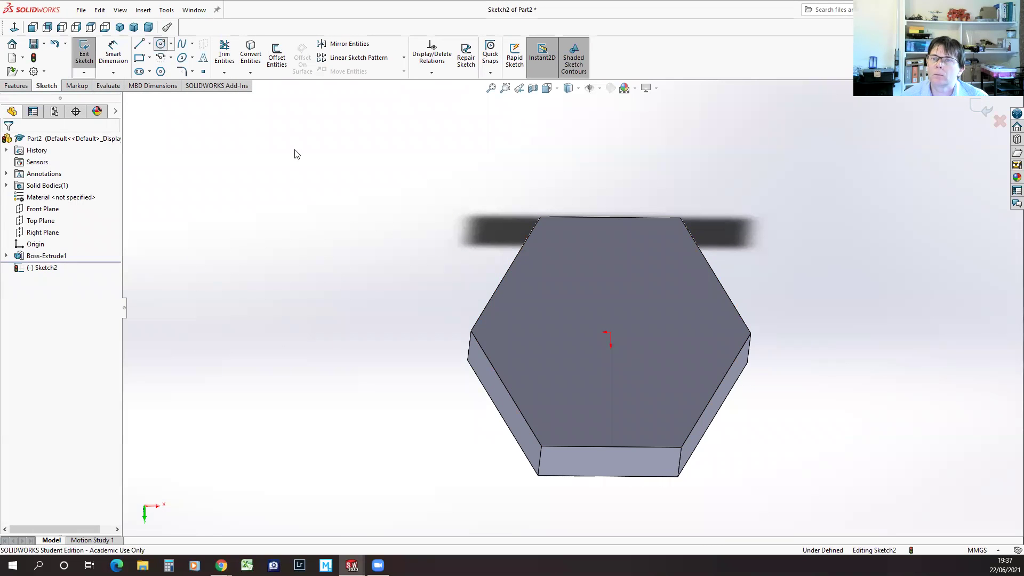
pyautogui.click(611, 334)
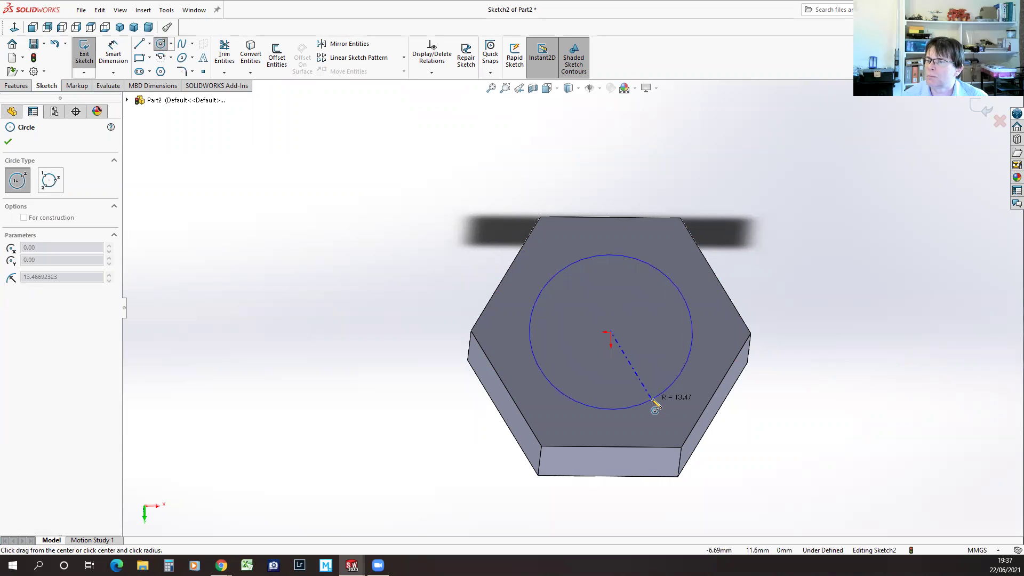
pyautogui.click(654, 401)
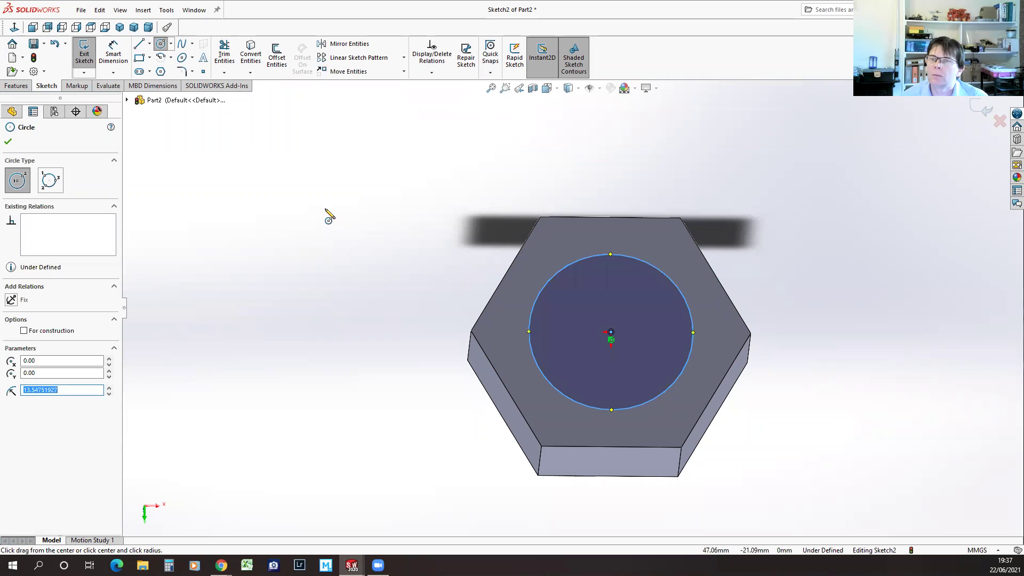
# - Dimension the circle's diameter and set it to 25 mm
pyautogui.click(123, 43)
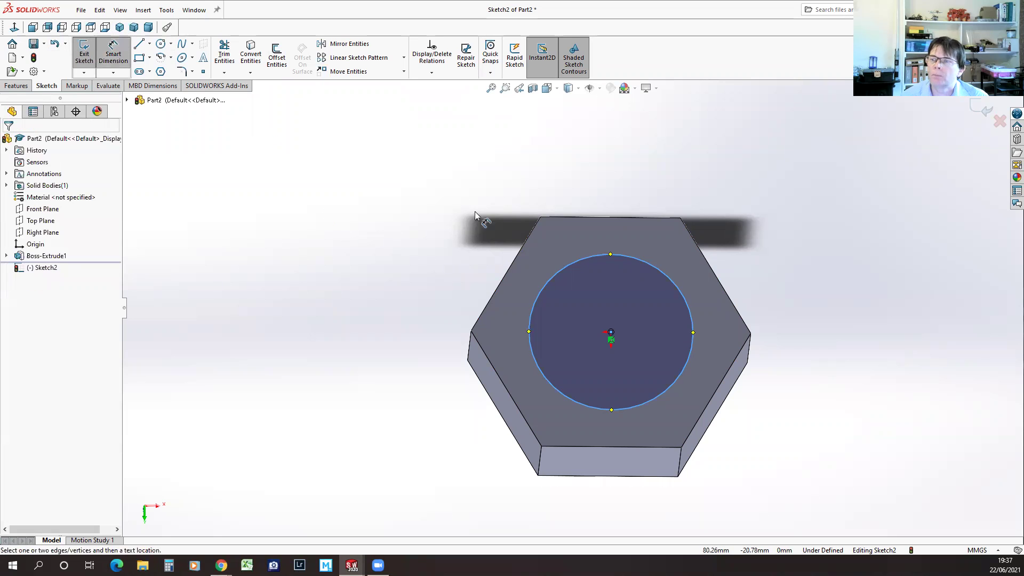
pyautogui.click(685, 296)
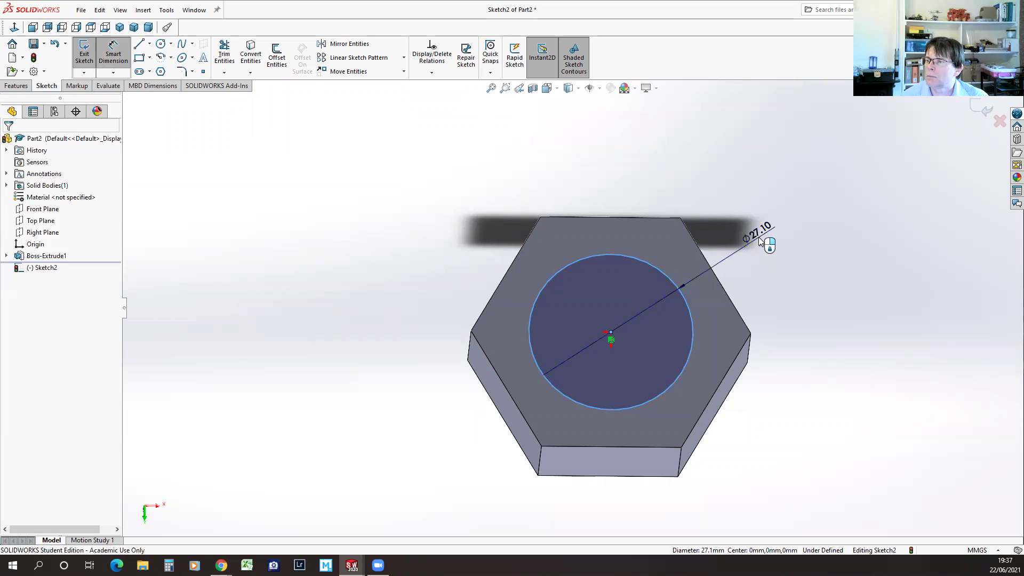
pyautogui.click(760, 241)
pyautogui.write('25')
pyautogui.press('Return')
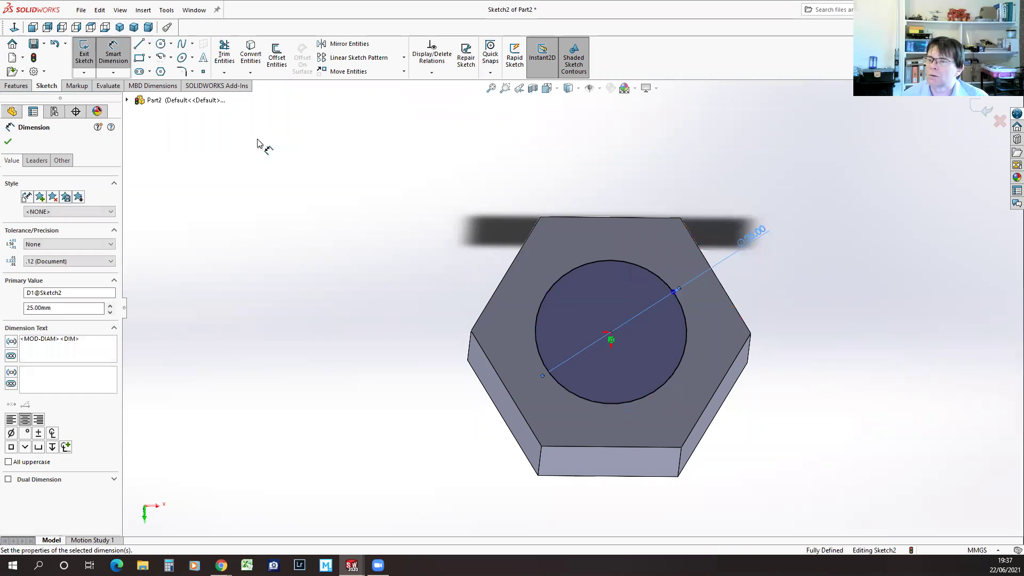
pyautogui.click(8, 142)
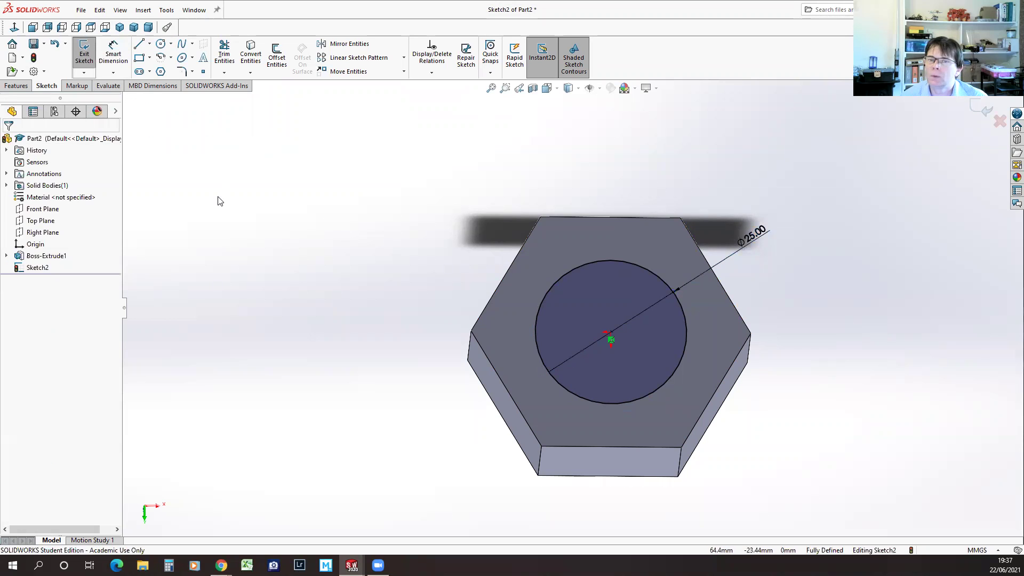
# - Finish the circle sketch and cut it Through All to form the nut's central hole
pyautogui.click(79, 51)
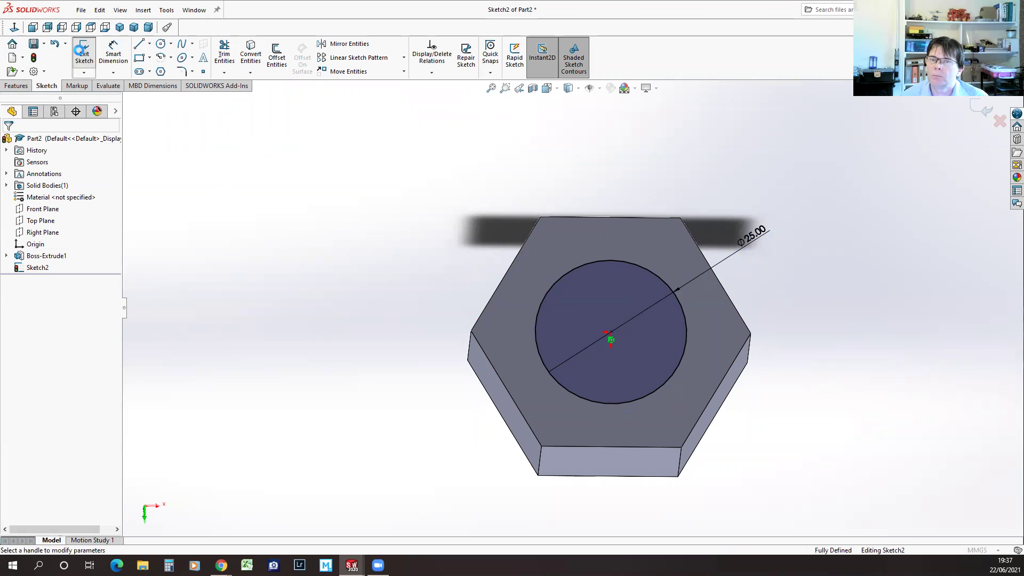
pyautogui.click(59, 205)
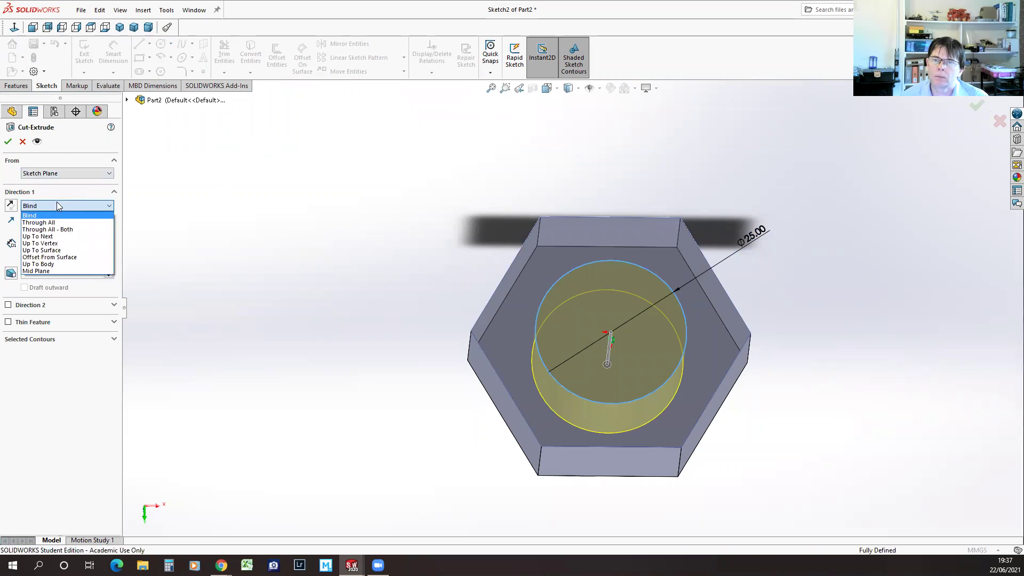
pyautogui.click(54, 222)
pyautogui.click(7, 143)
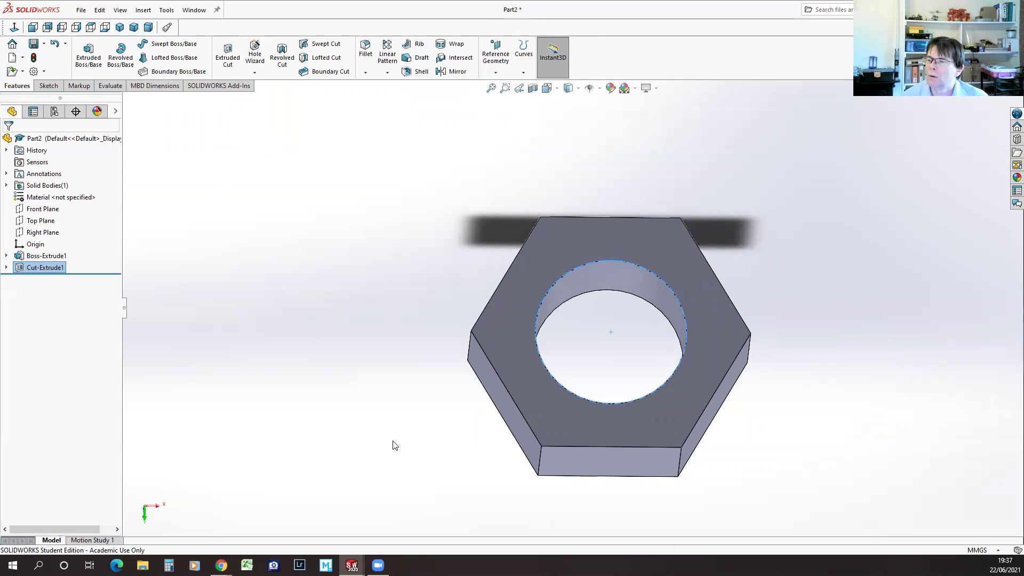
pyautogui.moveTo(393, 442)
pyautogui.mouseDown(button='middle')
pyautogui.moveTo(382, 366)
pyautogui.moveTo(400, 321)
pyautogui.moveTo(384, 375)
pyautogui.moveTo(398, 373)
pyautogui.moveTo(400, 425)
pyautogui.moveTo(361, 317)
pyautogui.moveTo(355, 366)
pyautogui.moveTo(359, 203)
pyautogui.moveTo(313, 166)
pyautogui.moveTo(345, 229)
pyautogui.moveTo(344, 258)
pyautogui.moveTo(352, 252)
pyautogui.mouseUp(button='middle')
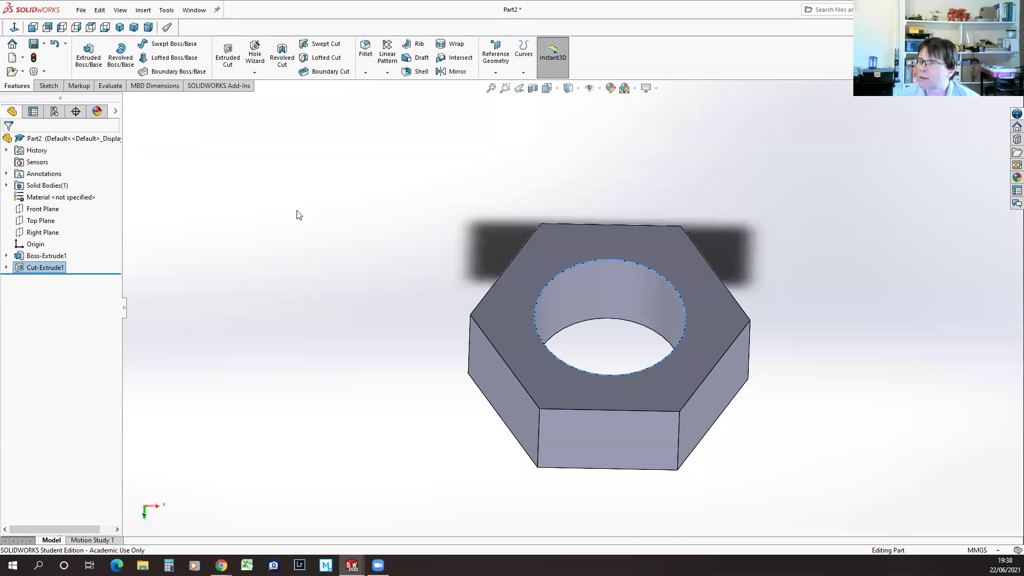
pyautogui.moveTo(419, 458); pyautogui.dragTo(419, 404, button='middle')
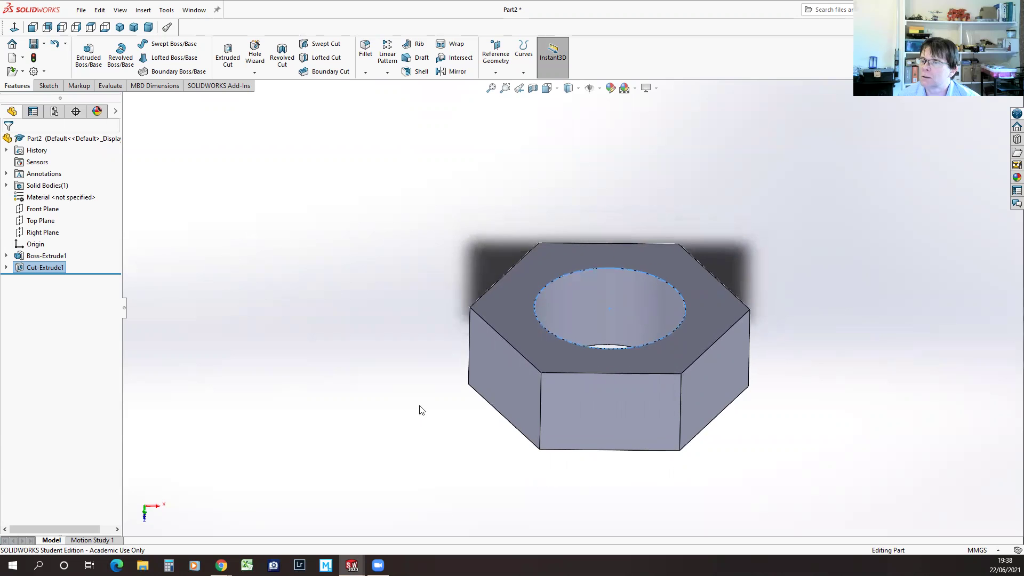
pyautogui.moveTo(389, 427); pyautogui.dragTo(386, 392, button='middle')
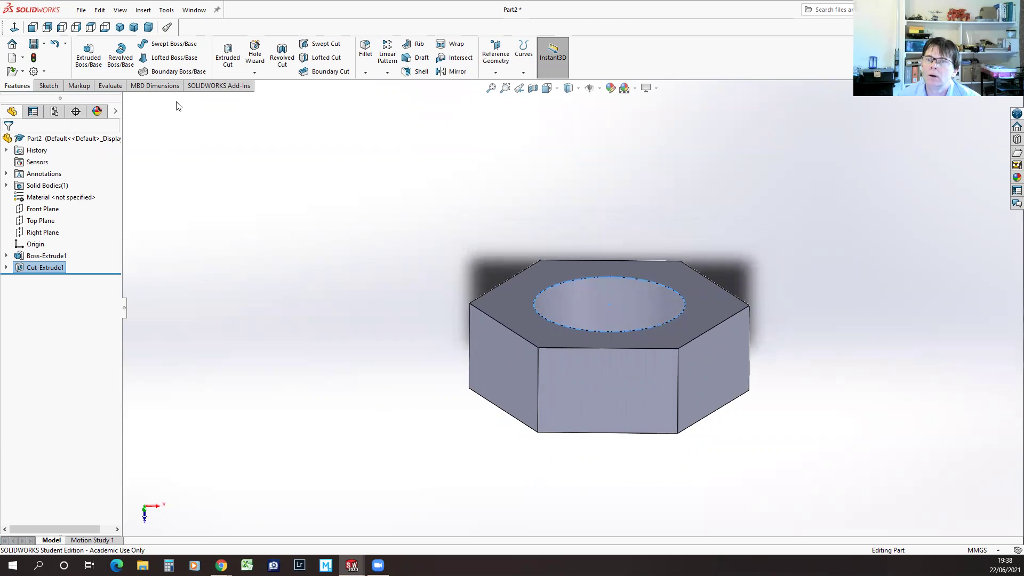
pyautogui.click(283, 53)
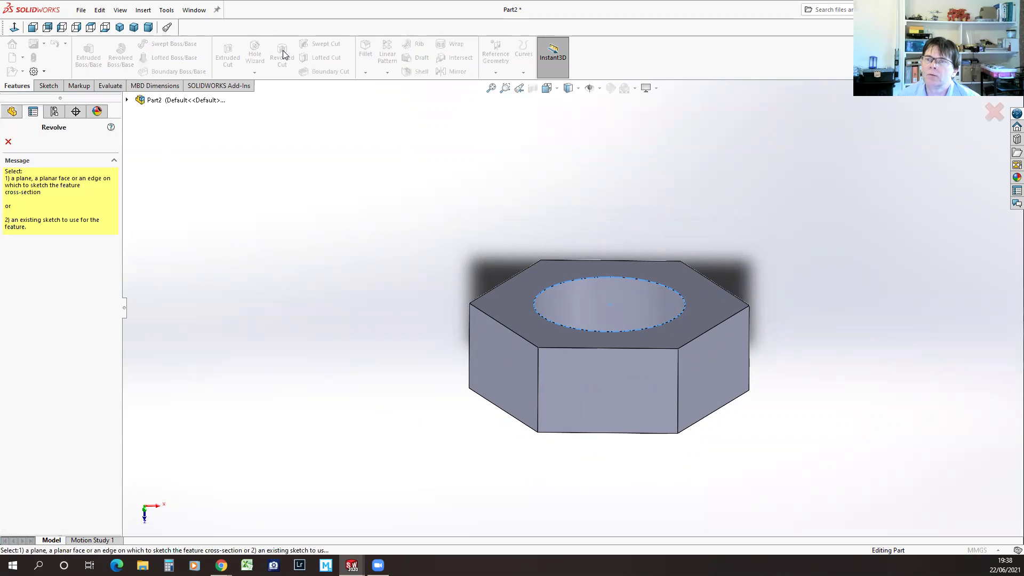
pyautogui.click(127, 100)
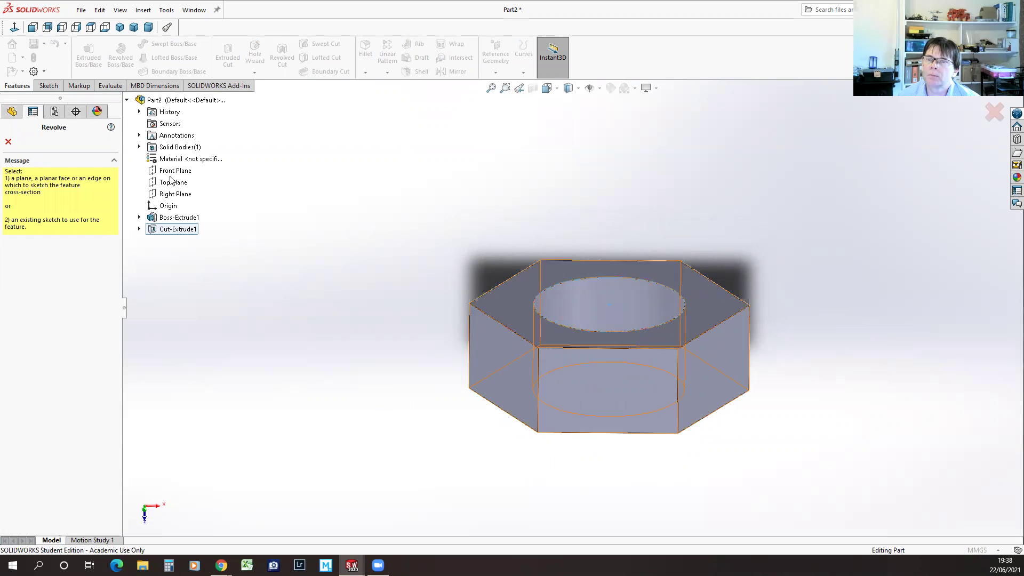
pyautogui.click(174, 183)
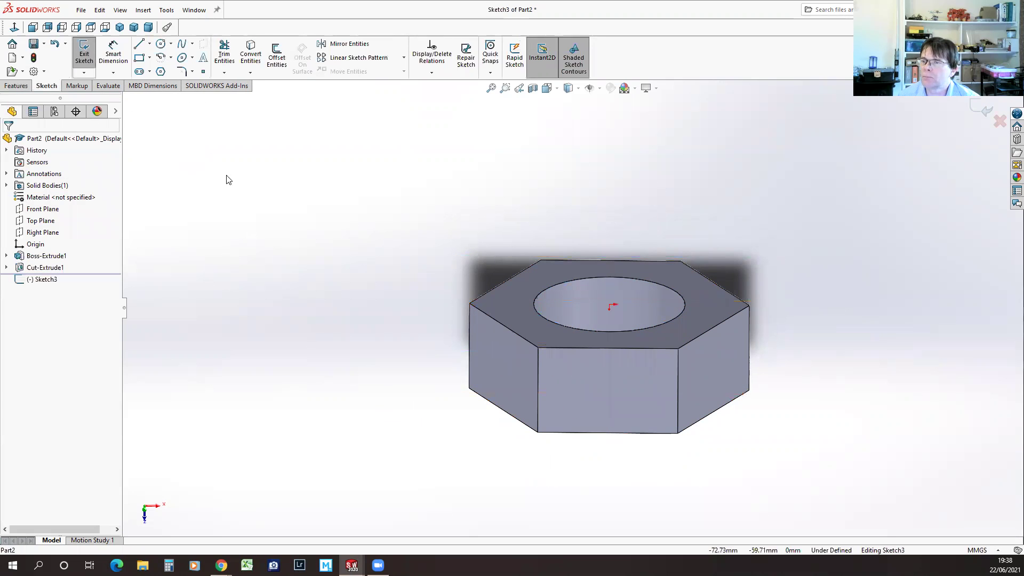
pyautogui.moveTo(420, 350)
pyautogui.mouseDown(button='middle')
pyautogui.moveTo(400, 320)
pyautogui.moveTo(405, 289)
pyautogui.mouseUp(button='middle')
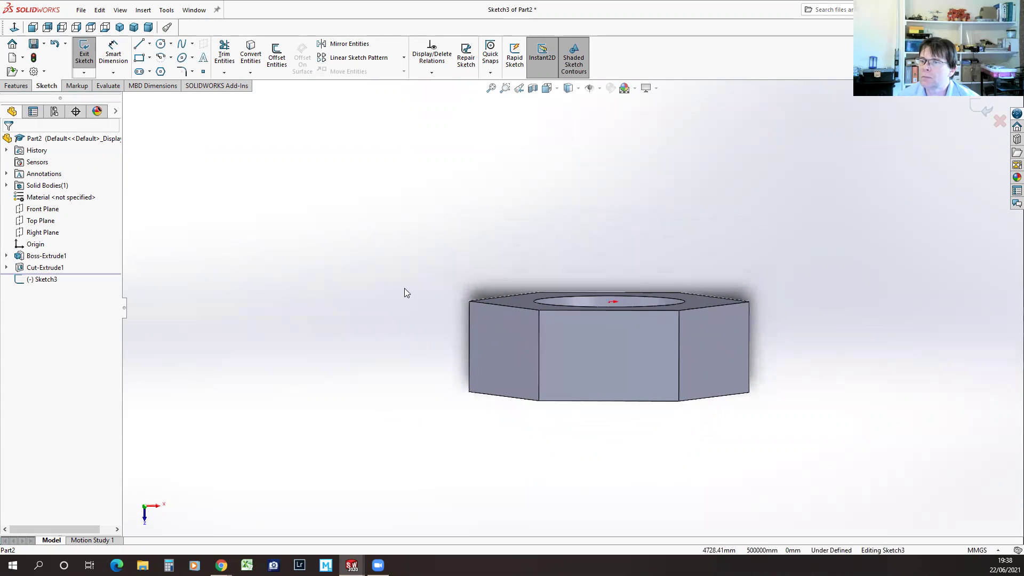
pyautogui.click(139, 44)
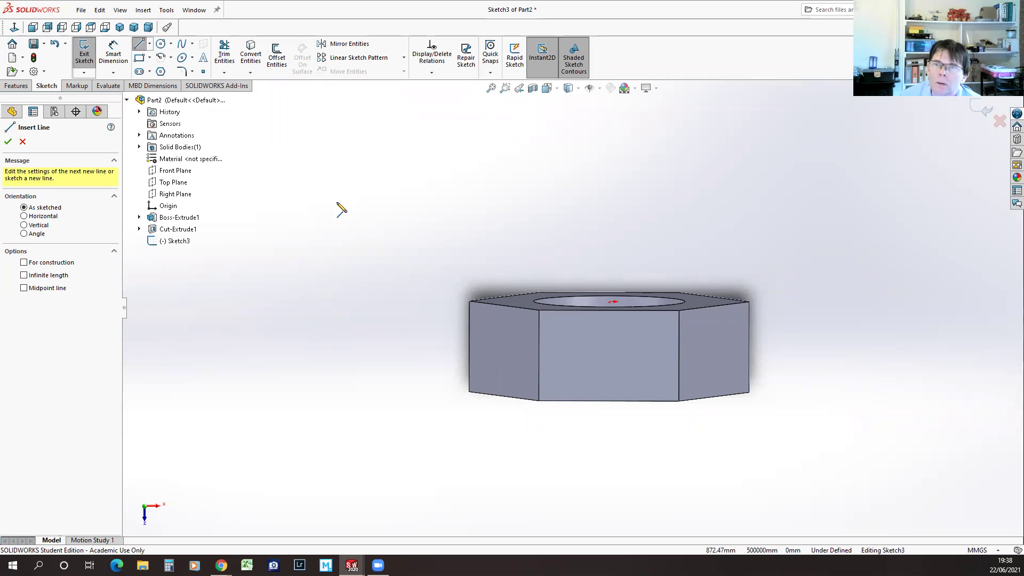
pyautogui.moveTo(437, 264); pyautogui.dragTo(432, 402, button='middle')
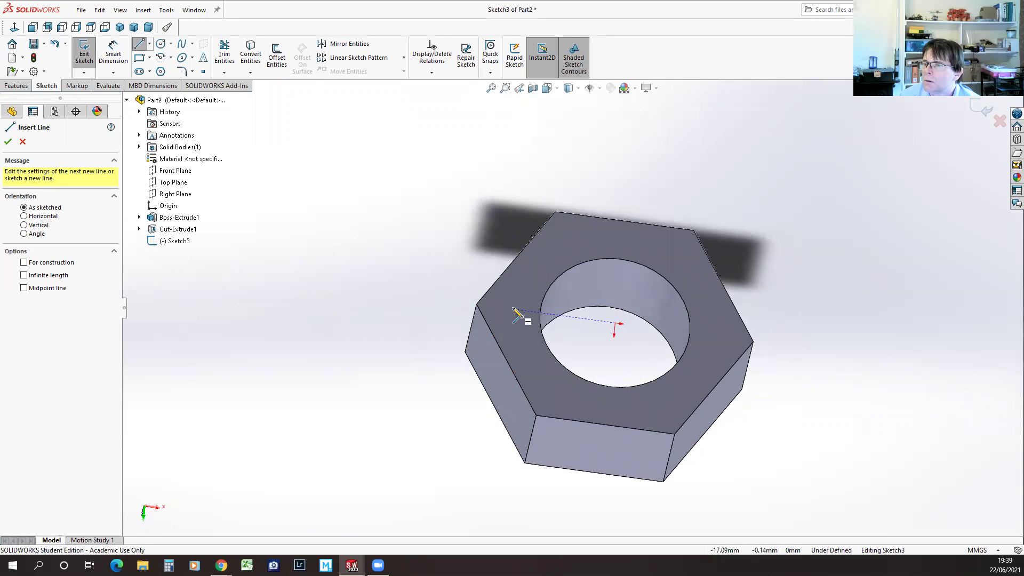
pyautogui.click(514, 309)
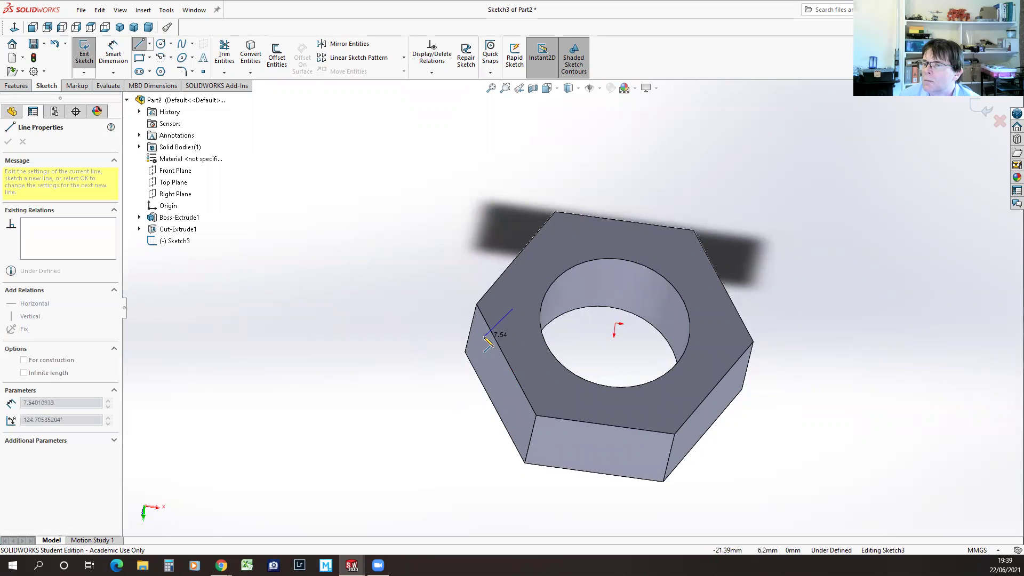
pyautogui.moveTo(424, 383)
pyautogui.mouseDown(button='middle')
pyautogui.moveTo(433, 215)
pyautogui.moveTo(423, 389)
pyautogui.mouseUp(button='middle')
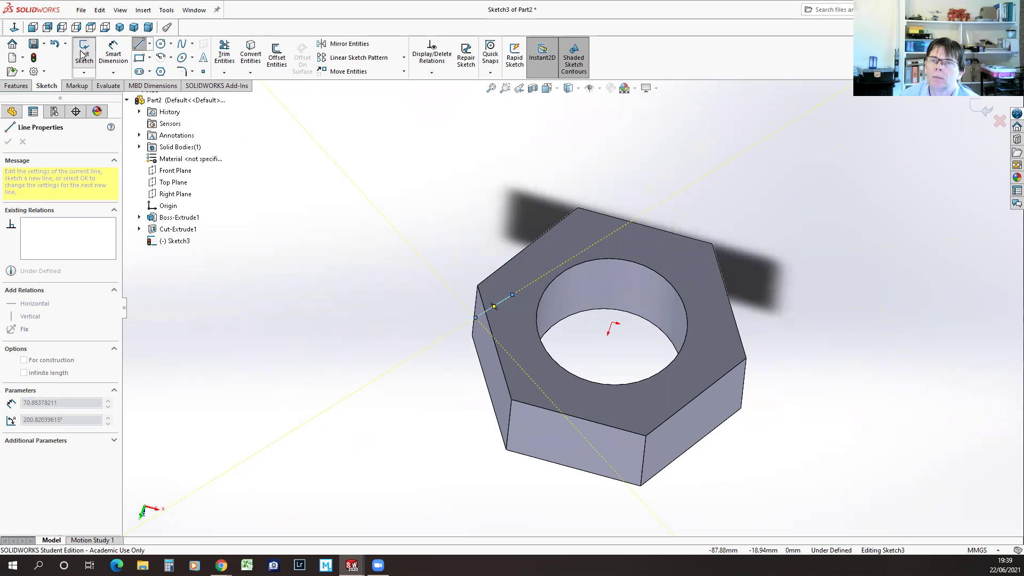
pyautogui.press('Escape')
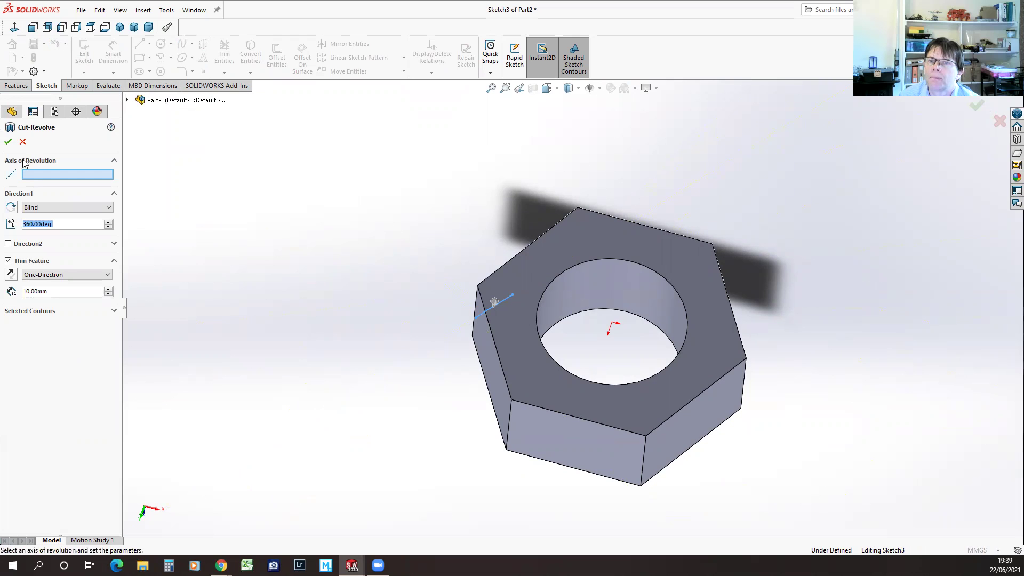
pyautogui.click(22, 142)
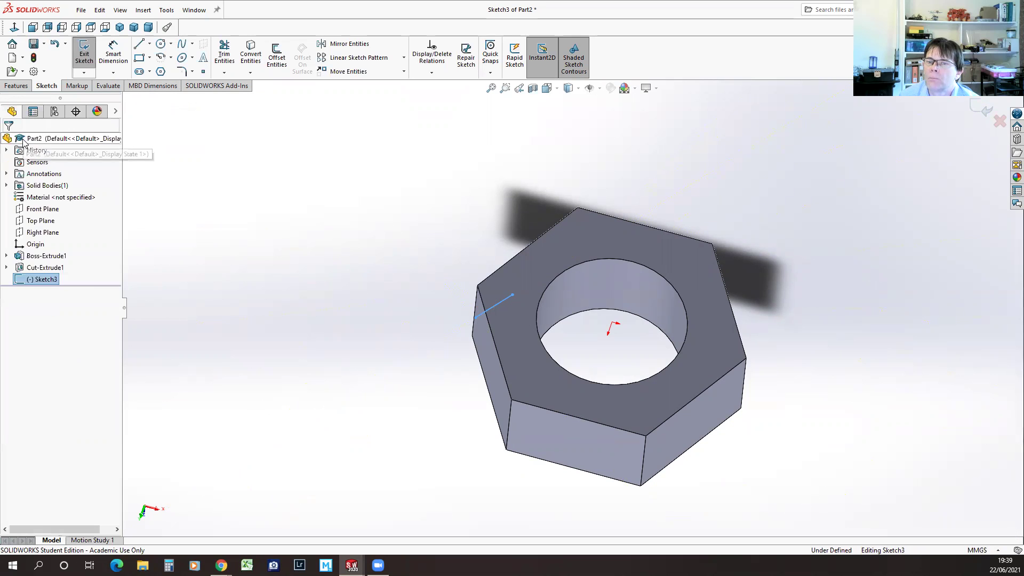
pyautogui.click(85, 56)
pyautogui.click(21, 280)
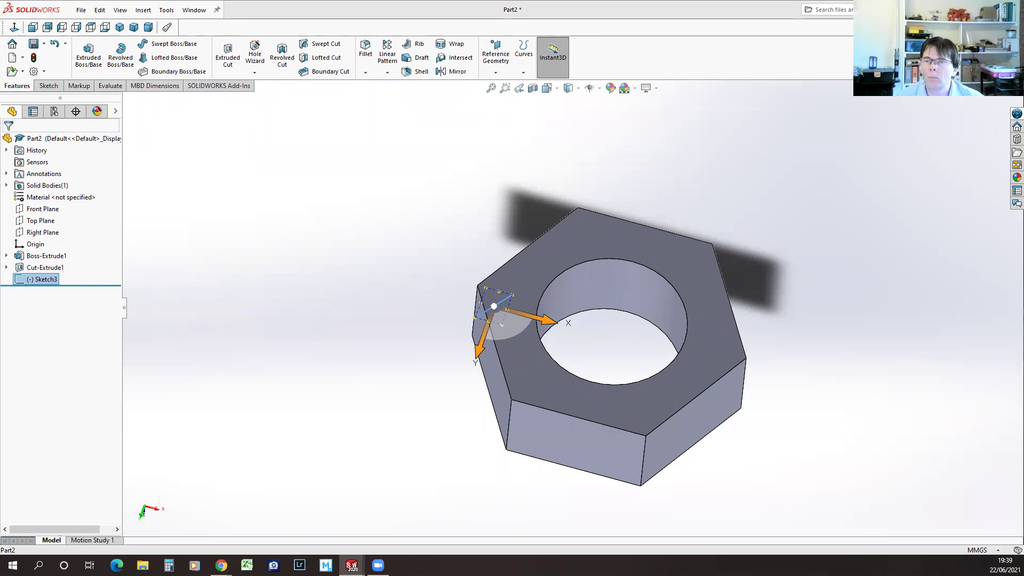
pyautogui.press('Delete')
pyautogui.click(327, 215)
# - Start a revolved cut with its profile sketch on the Top Plane
pyautogui.moveTo(412, 325); pyautogui.dragTo(439, 210, button='middle')
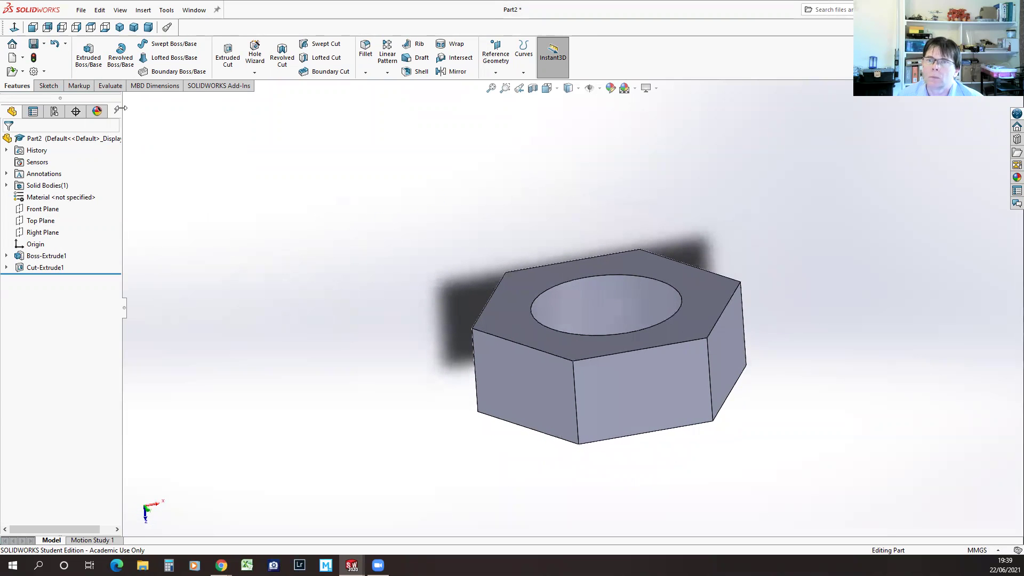
pyautogui.scroll(-3, 197, 188)
pyautogui.keyDown('ctrl'); pyautogui.moveTo(197, 188); pyautogui.dragTo(1009, 403, button='middle'); pyautogui.keyUp('ctrl')
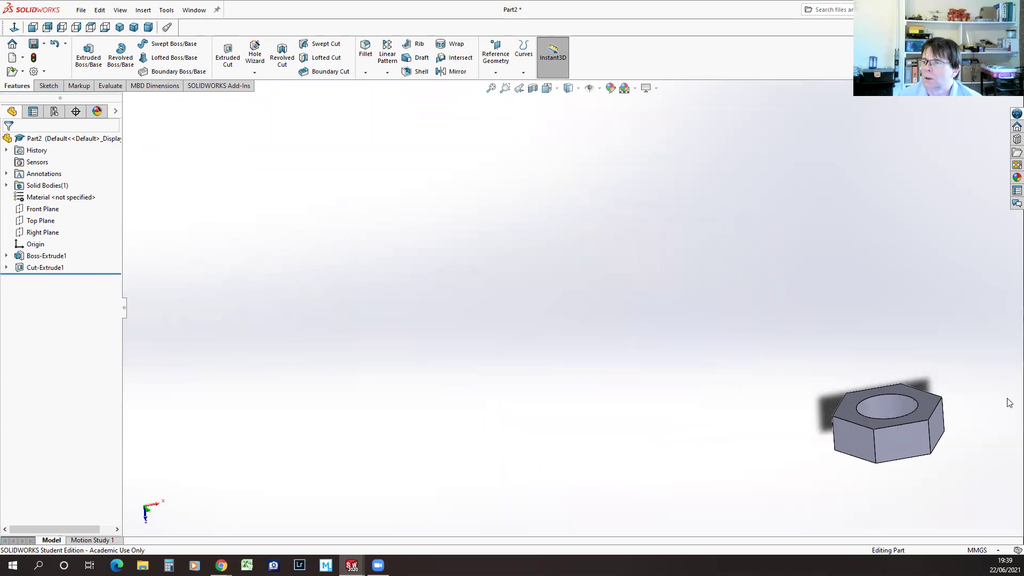
pyautogui.keyDown('ctrl'); pyautogui.moveTo(902, 385); pyautogui.dragTo(786, 362, button='middle'); pyautogui.keyUp('ctrl')
pyautogui.scroll(-5, 783, 360)
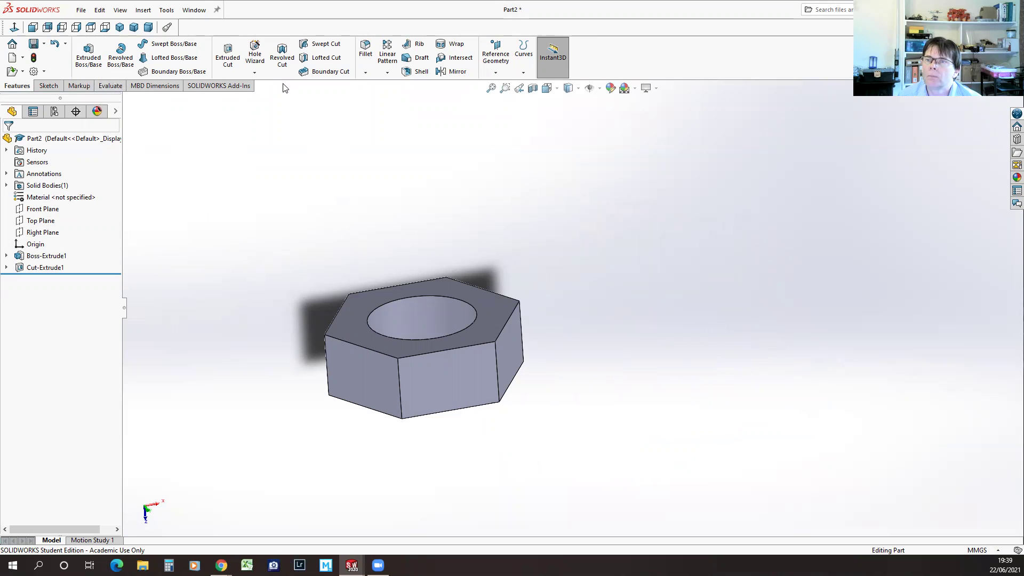
pyautogui.click(281, 54)
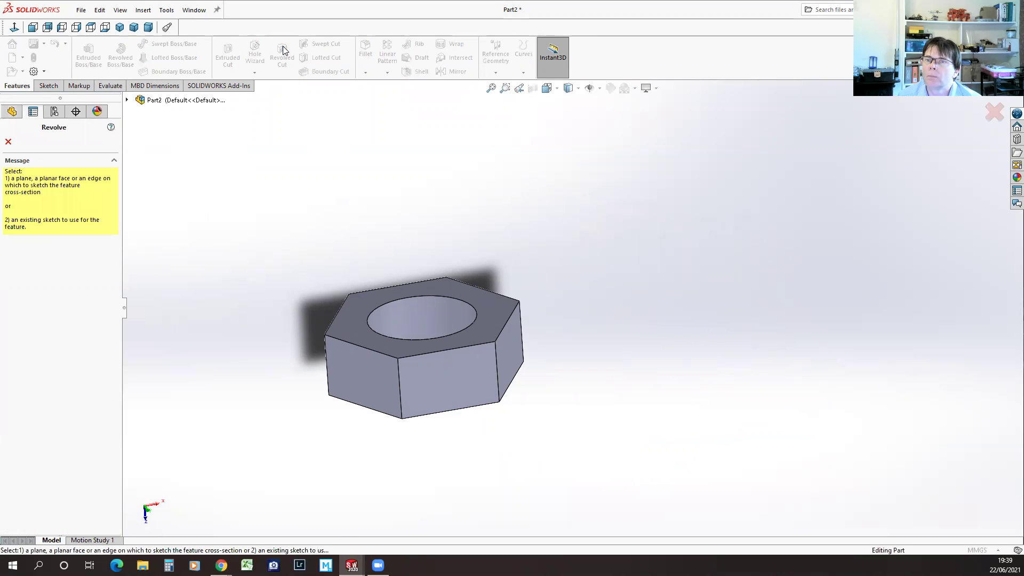
pyautogui.click(127, 101)
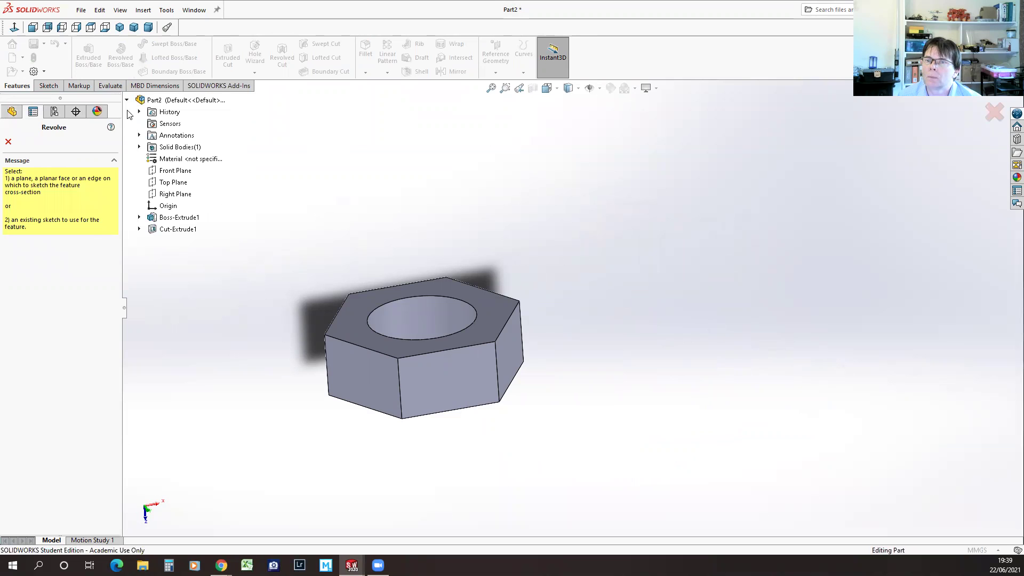
pyautogui.click(172, 184)
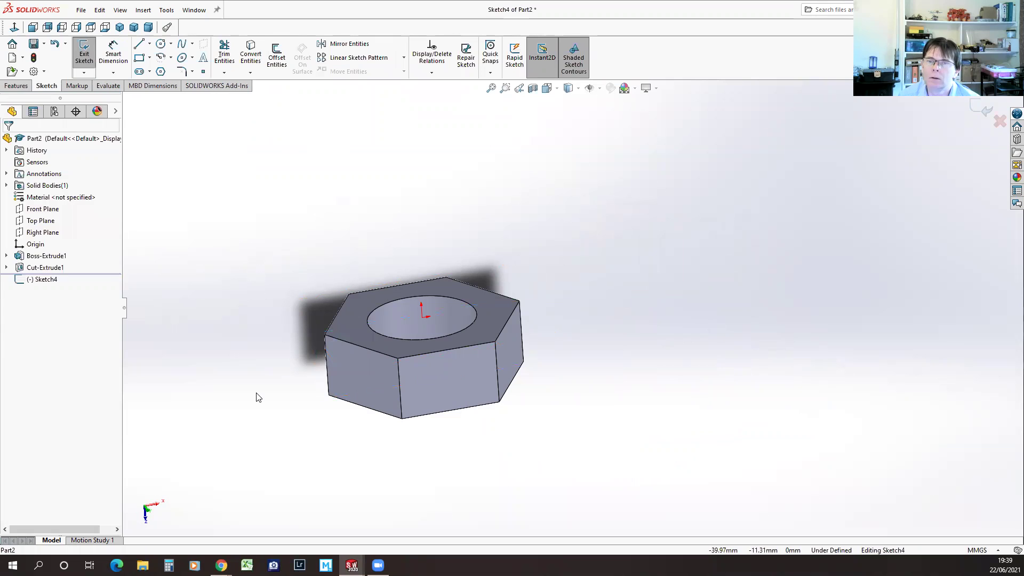
# - Sketch a closed triangle across the nut's outer upper corner, with a vertical side about 8.3 mm long and a top side about 5.6 mm long
pyautogui.click(140, 45)
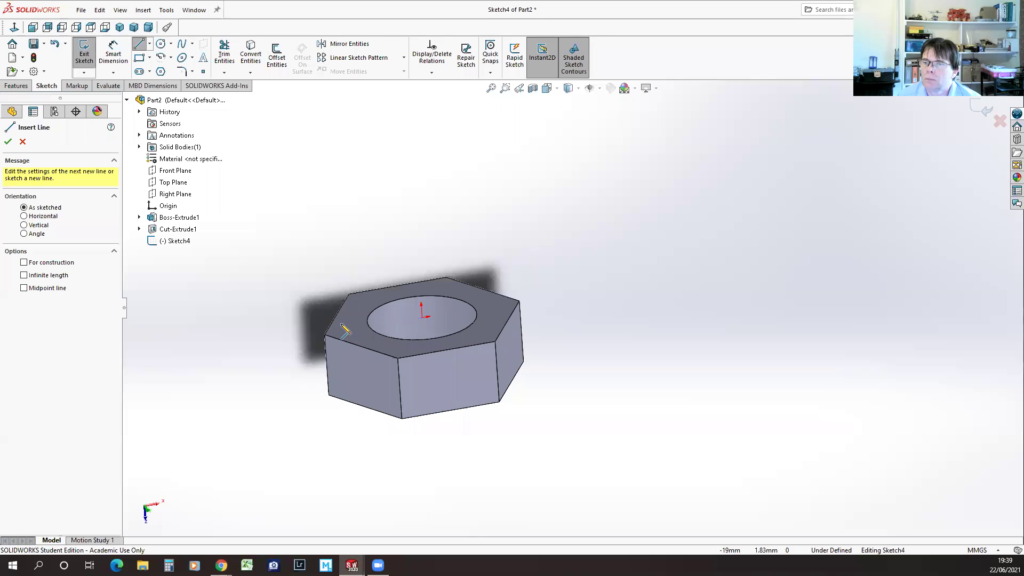
pyautogui.click(341, 332)
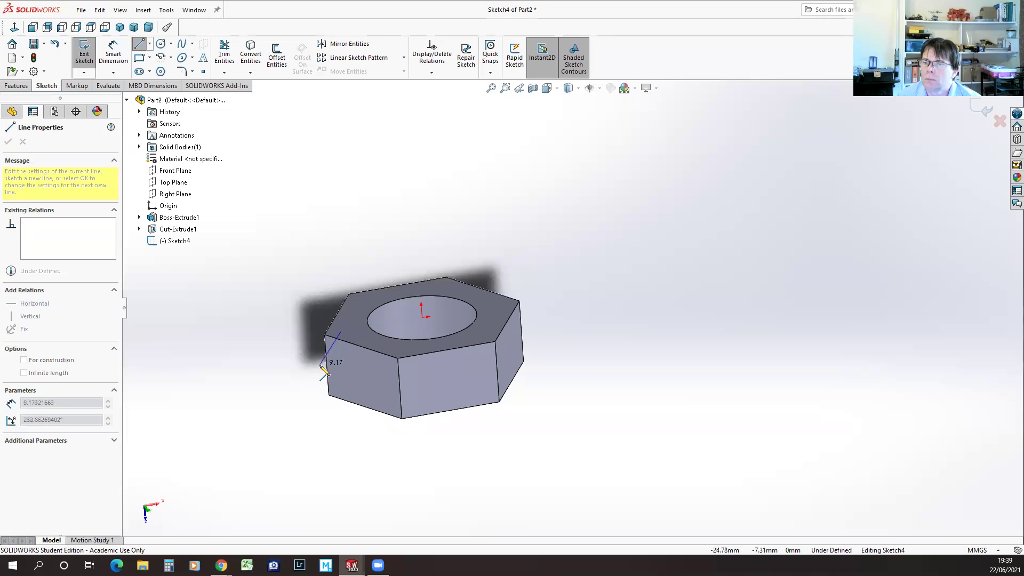
pyautogui.click(320, 365)
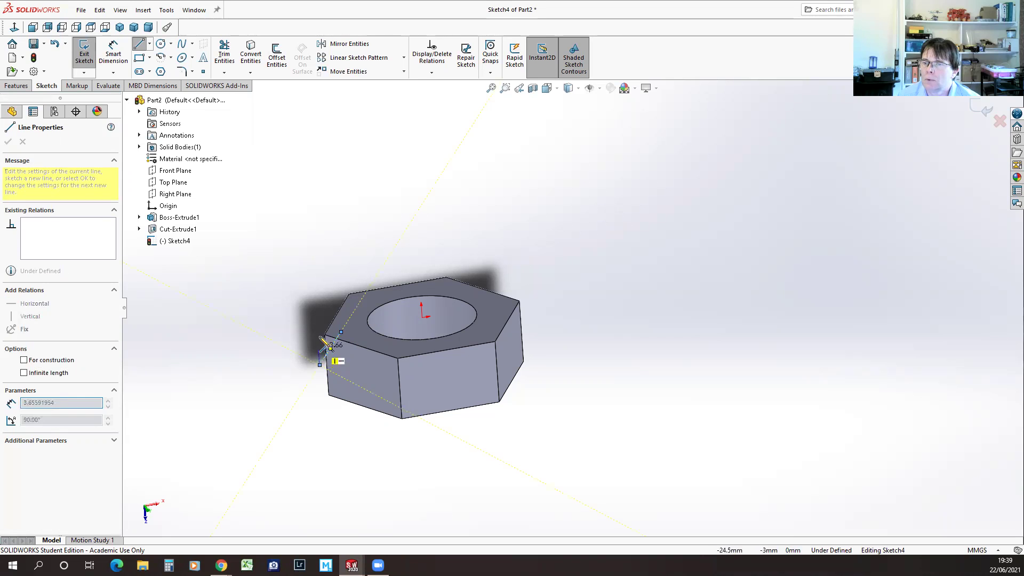
pyautogui.click(317, 332)
pyautogui.click(341, 331)
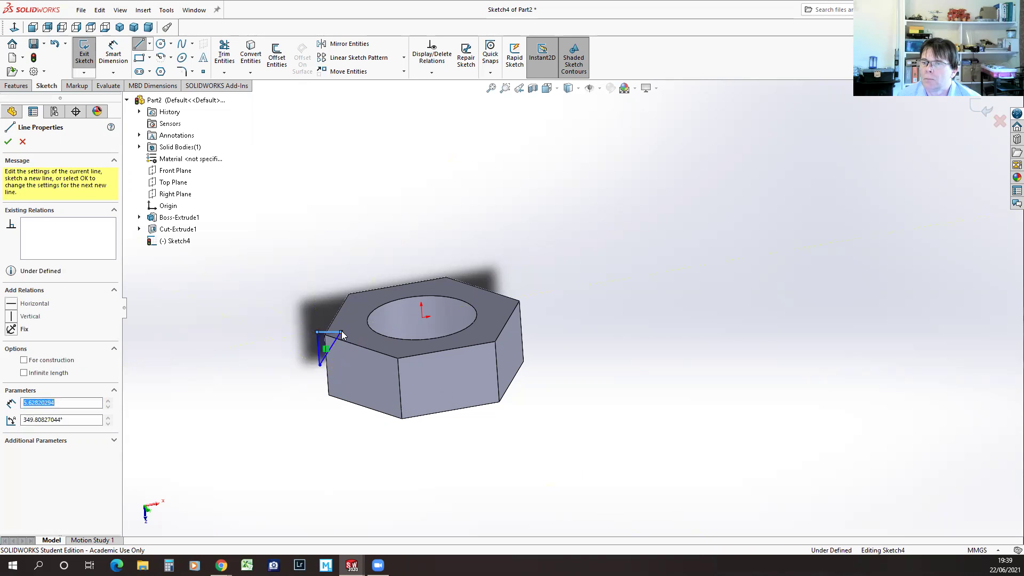
pyautogui.click(7, 142)
# - Add a horizontal relation to the top line of the triangle
pyautogui.scroll(-5, 337, 331)
pyautogui.moveTo(400, 470); pyautogui.dragTo(362, 409, button='middle')
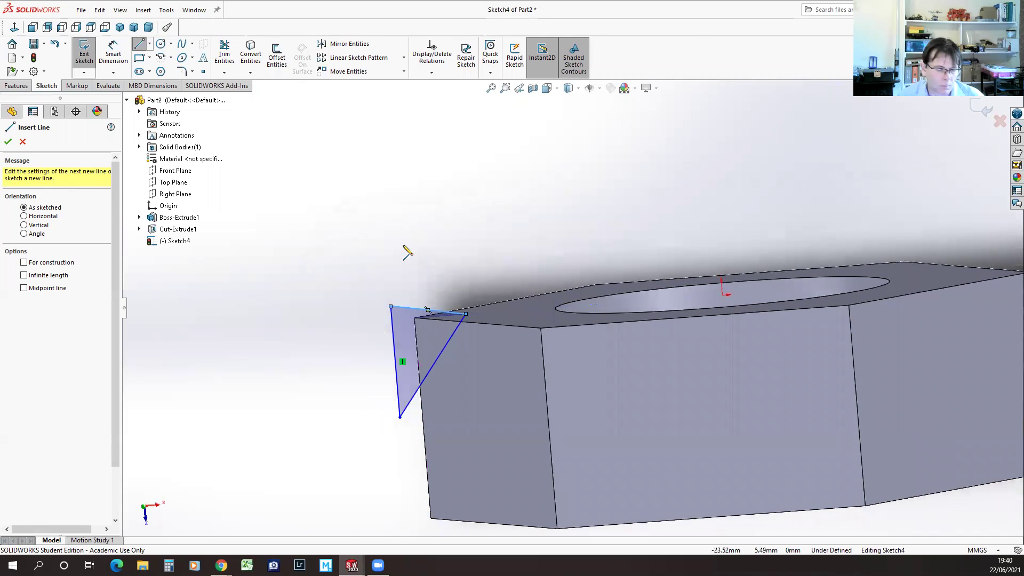
pyautogui.press('Escape')
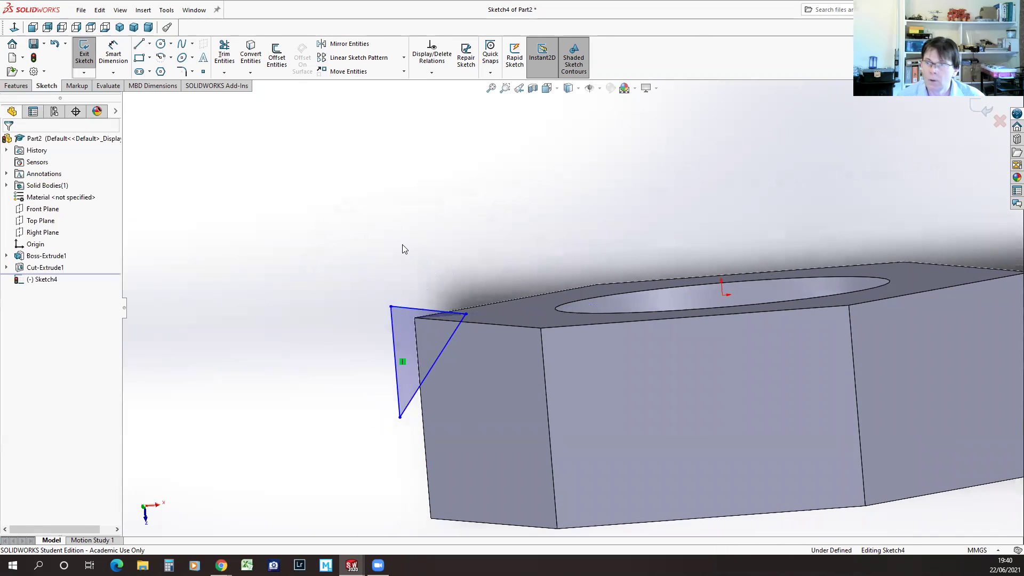
pyautogui.click(418, 310)
pyautogui.click(444, 264)
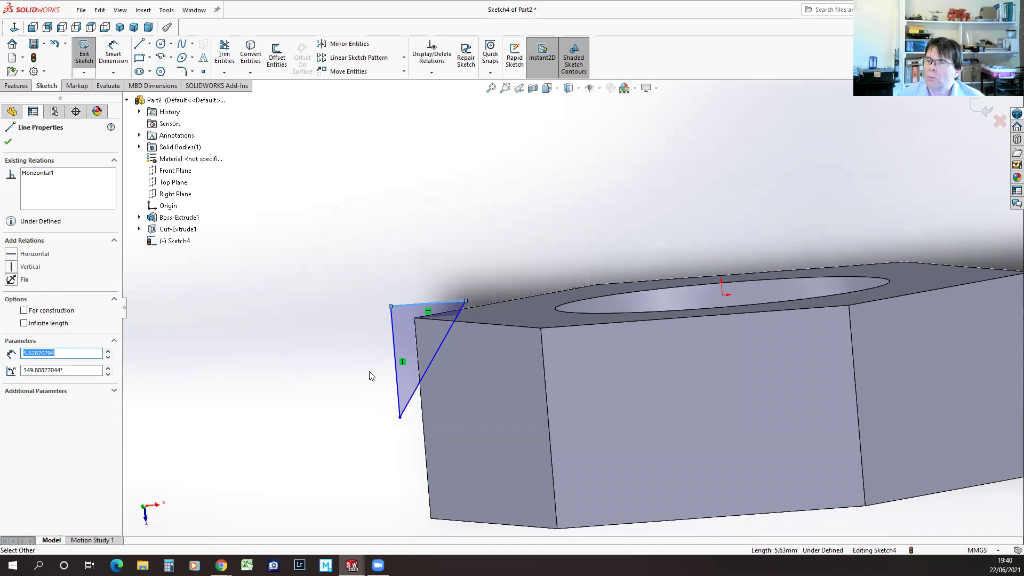
# - Dimension the angle between the triangle's vertical and sloping lines and set it to 60 degrees
pyautogui.click(113, 53)
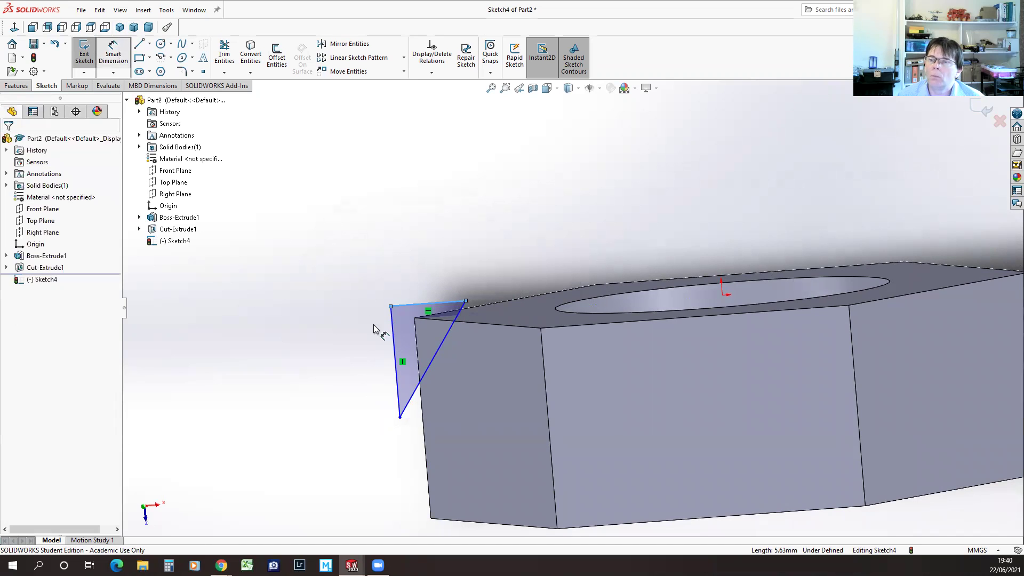
pyautogui.click(395, 345)
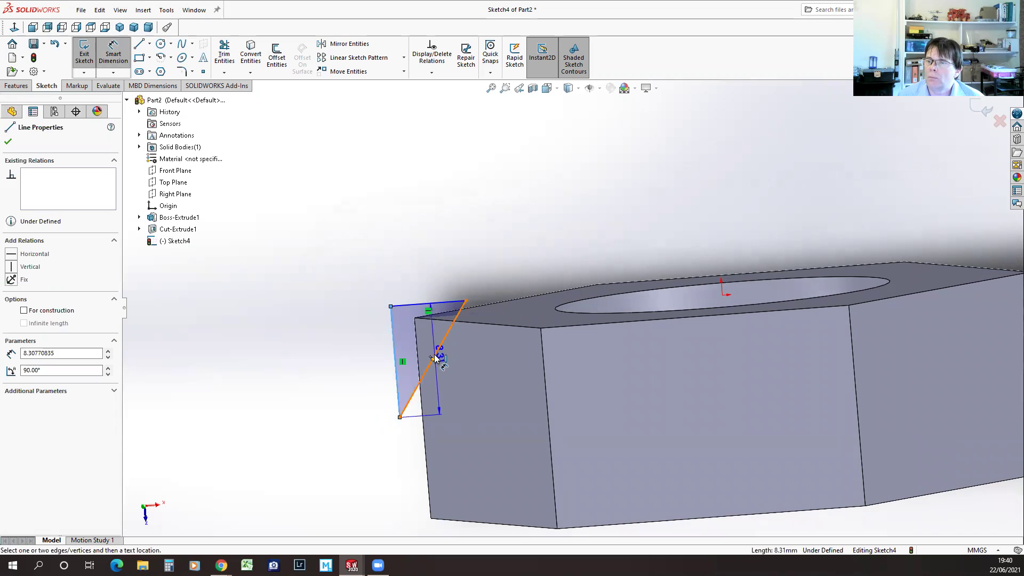
pyautogui.click(442, 262)
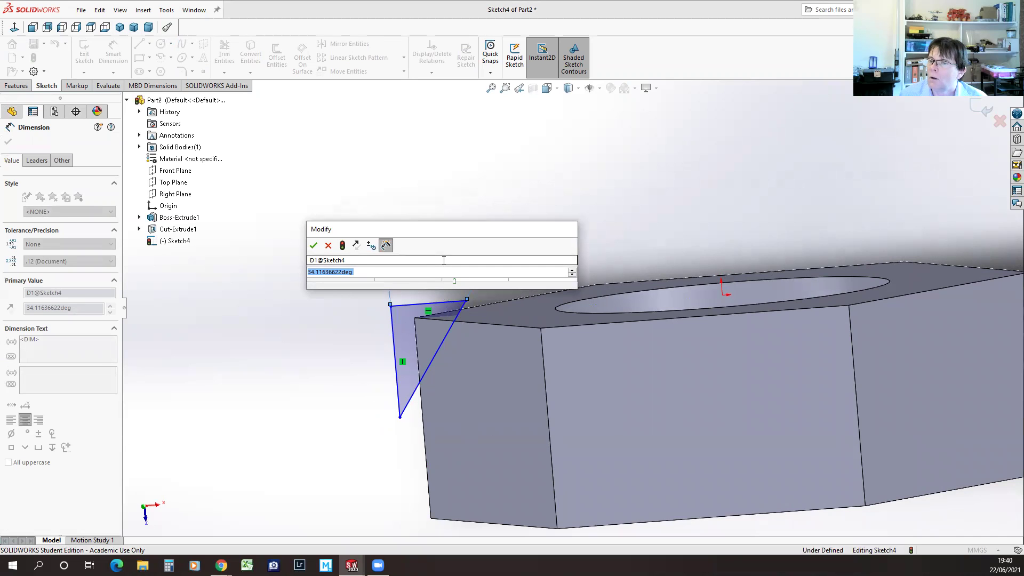
pyautogui.write('60')
pyautogui.press('Return')
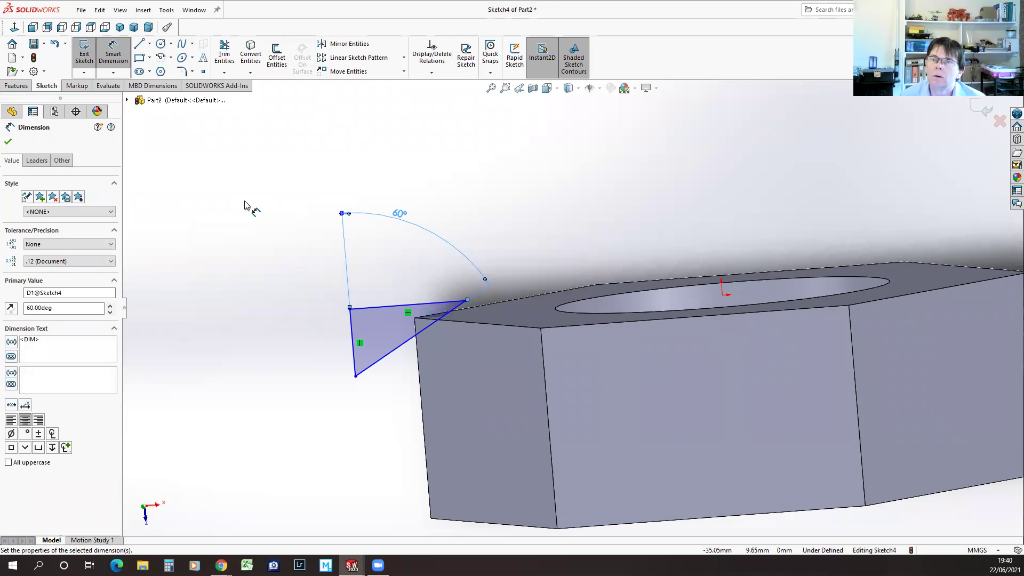
pyautogui.press('Escape')
# - Make the triangle's vertical line collinear with the nut's outer corner edge
pyautogui.click(421, 395)
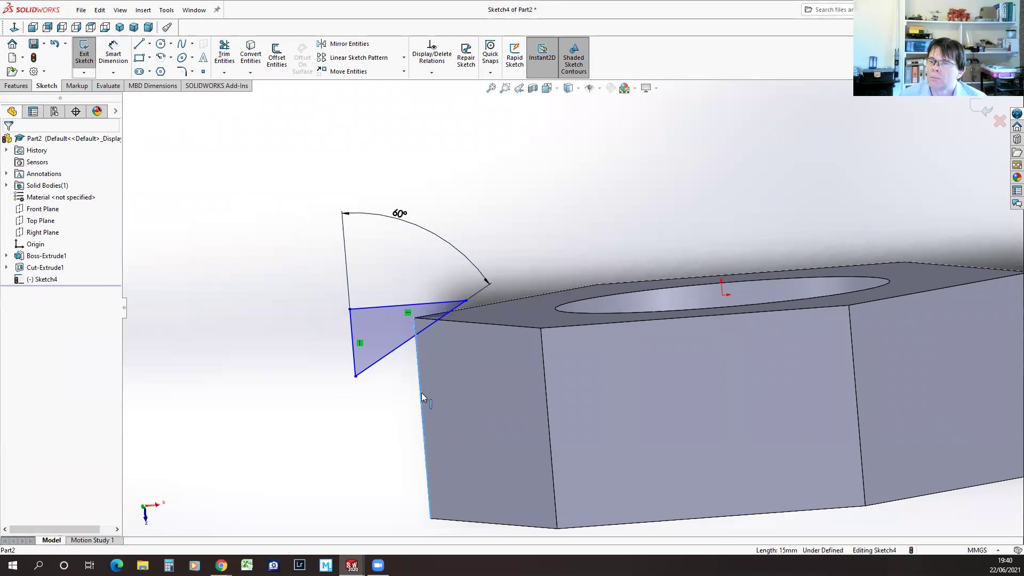
pyautogui.keyDown('ctrl'); pyautogui.click(352, 326); pyautogui.keyUp('ctrl')
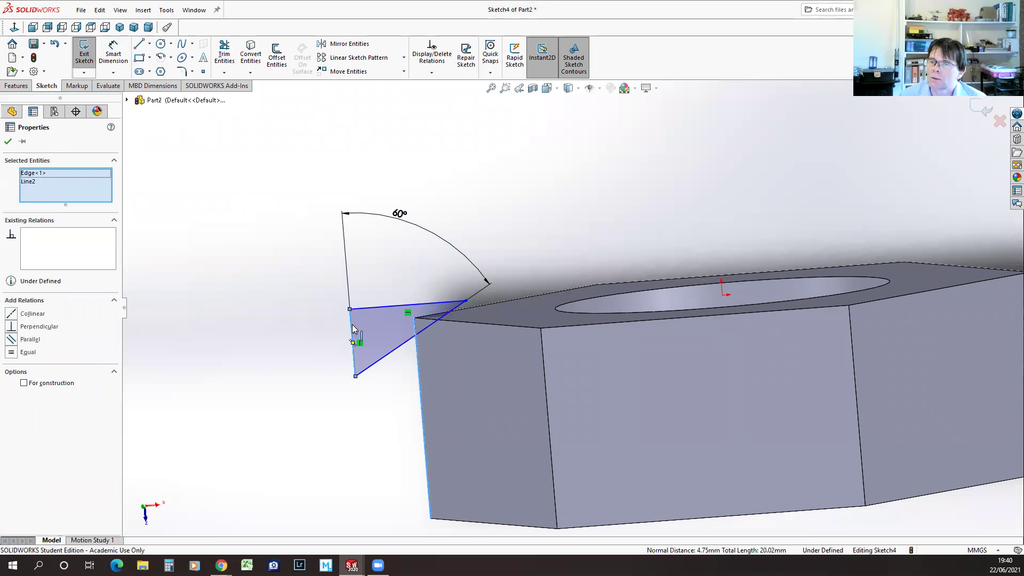
pyautogui.click(12, 314)
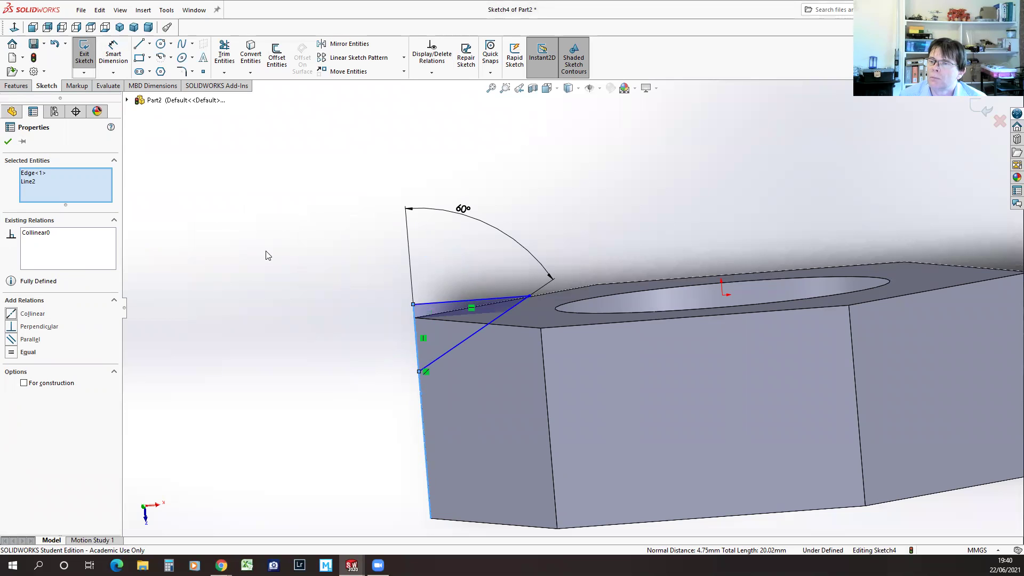
pyautogui.press('Escape')
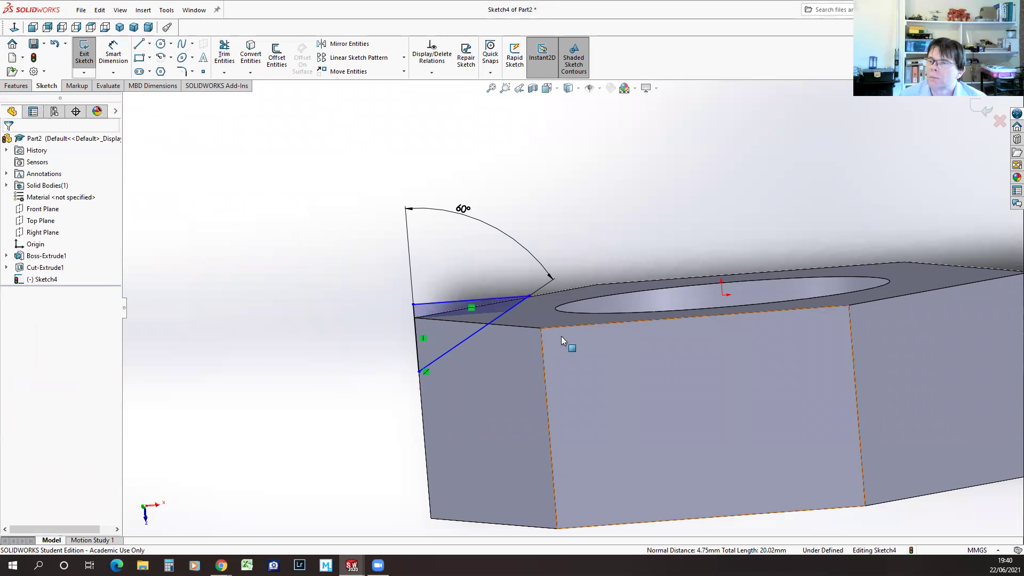
# - Make the triangle's top line collinear with the upper hexagonal face of the nut
pyautogui.click(528, 310)
pyautogui.keyDown('ctrl'); pyautogui.click(471, 308); pyautogui.keyUp('ctrl')
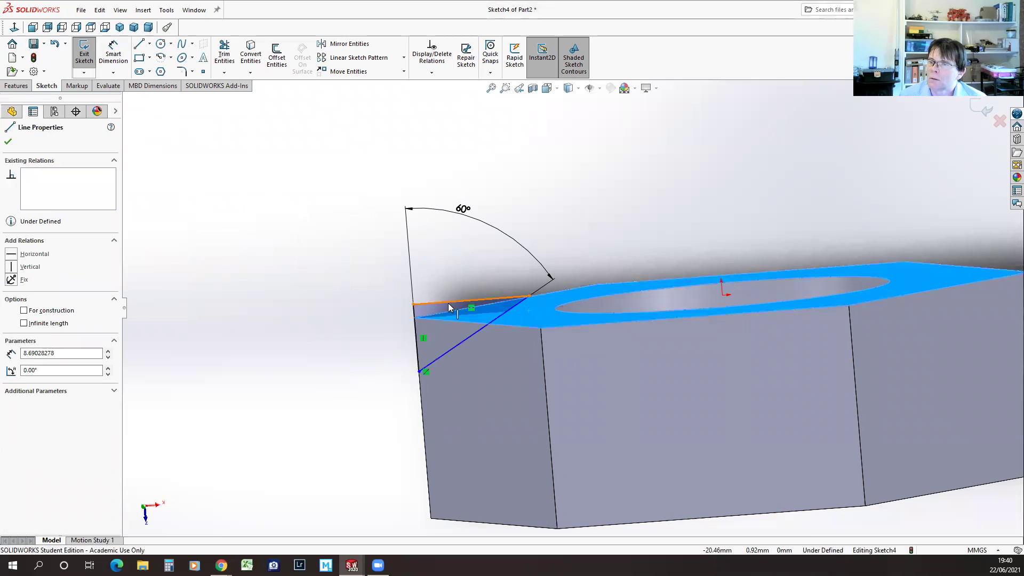
pyautogui.click(20, 315)
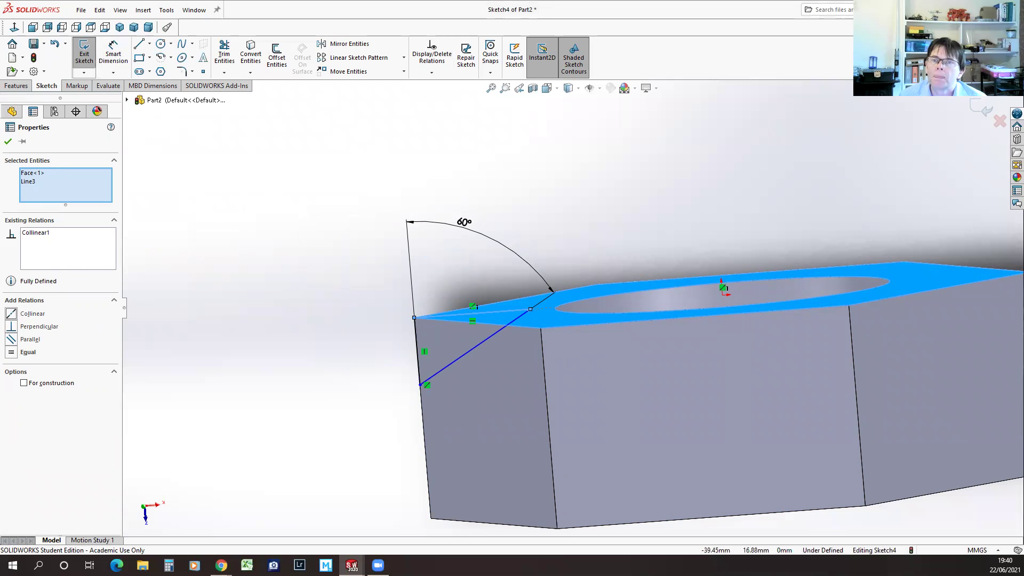
# - Dimension the triangle's vertical line and set its length to 2 mm
pyautogui.click(8, 141)
pyautogui.click(113, 53)
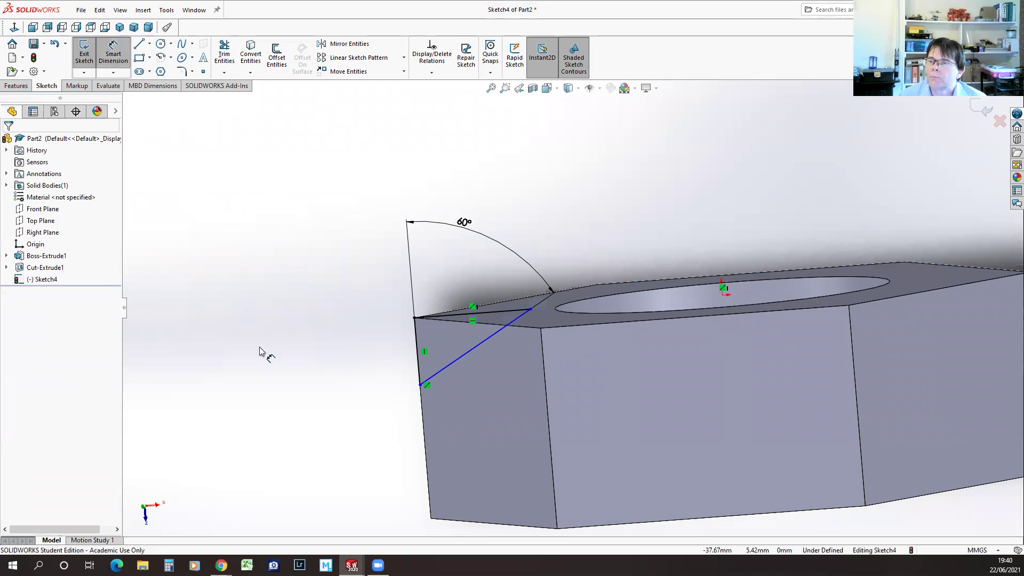
pyautogui.click(416, 334)
pyautogui.click(375, 354)
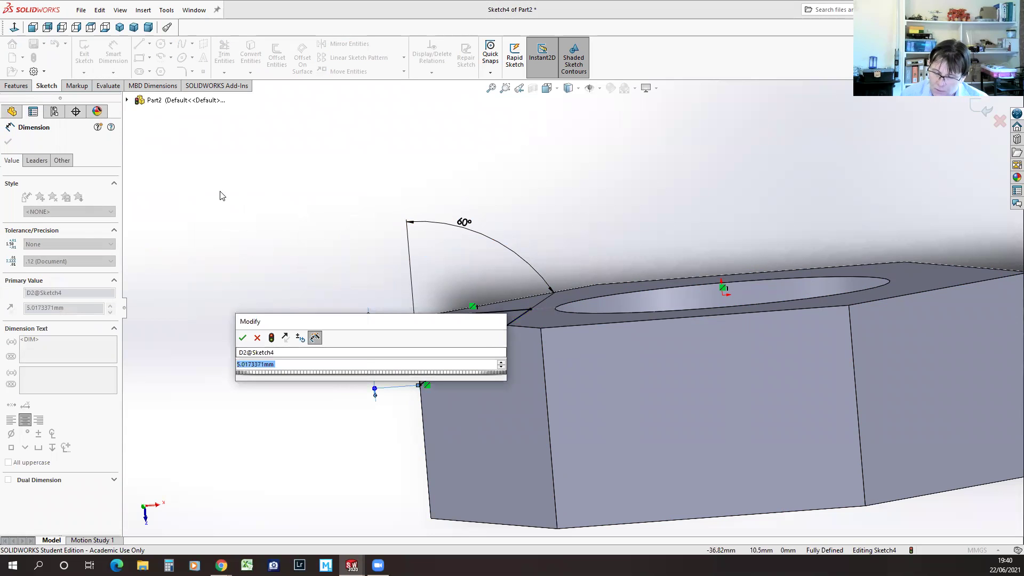
pyautogui.write('2')
pyautogui.press('Return')
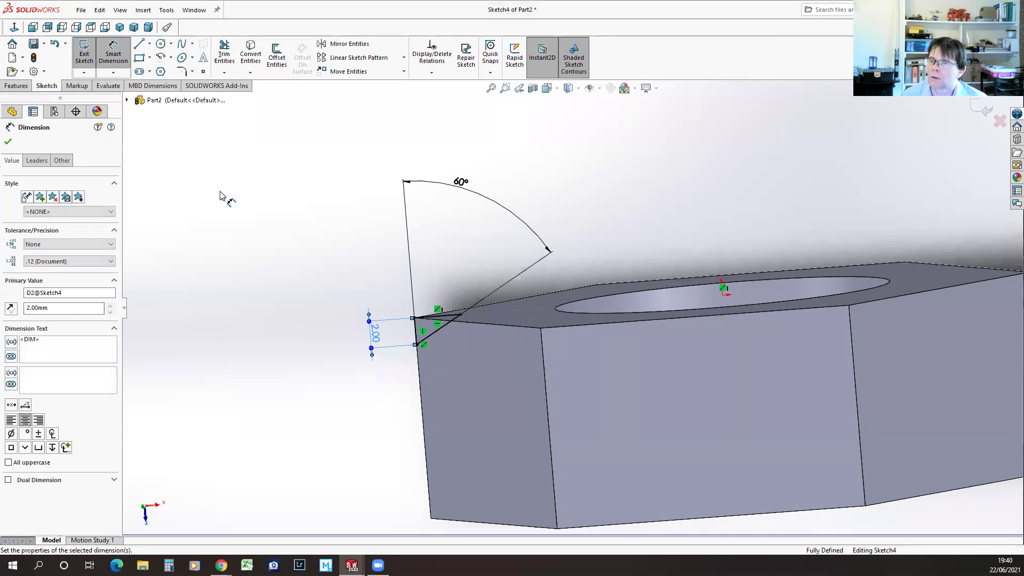
pyautogui.click(8, 143)
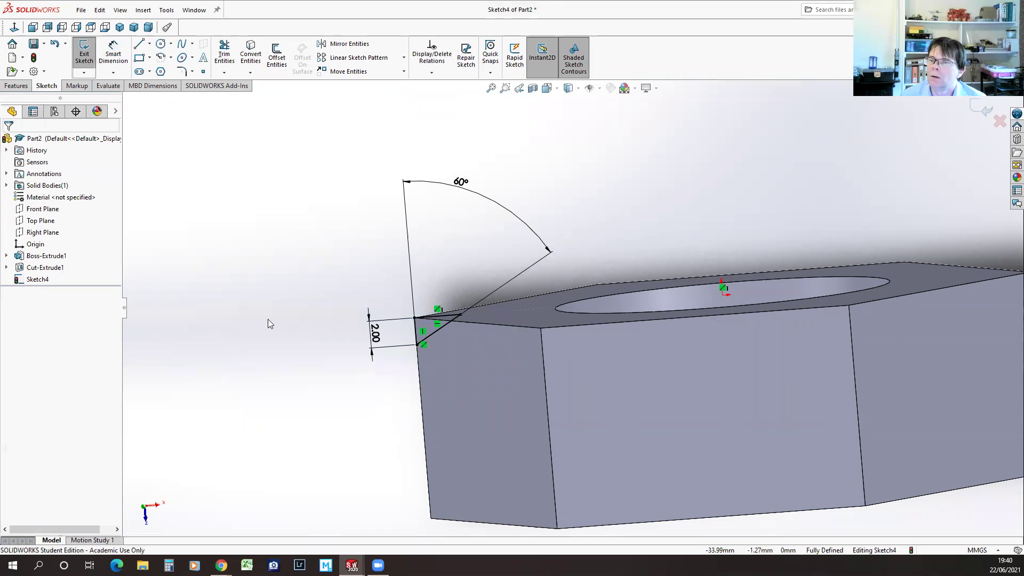
pyautogui.moveTo(361, 426)
pyautogui.mouseDown(button='middle')
pyautogui.moveTo(347, 405)
pyautogui.moveTo(342, 421)
pyautogui.mouseUp(button='middle')
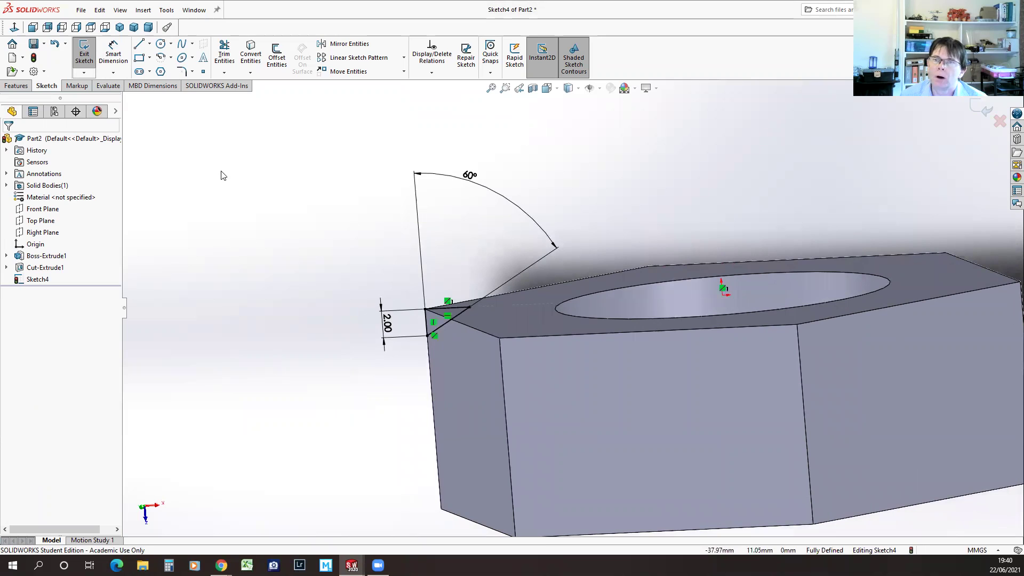
pyautogui.click(82, 50)
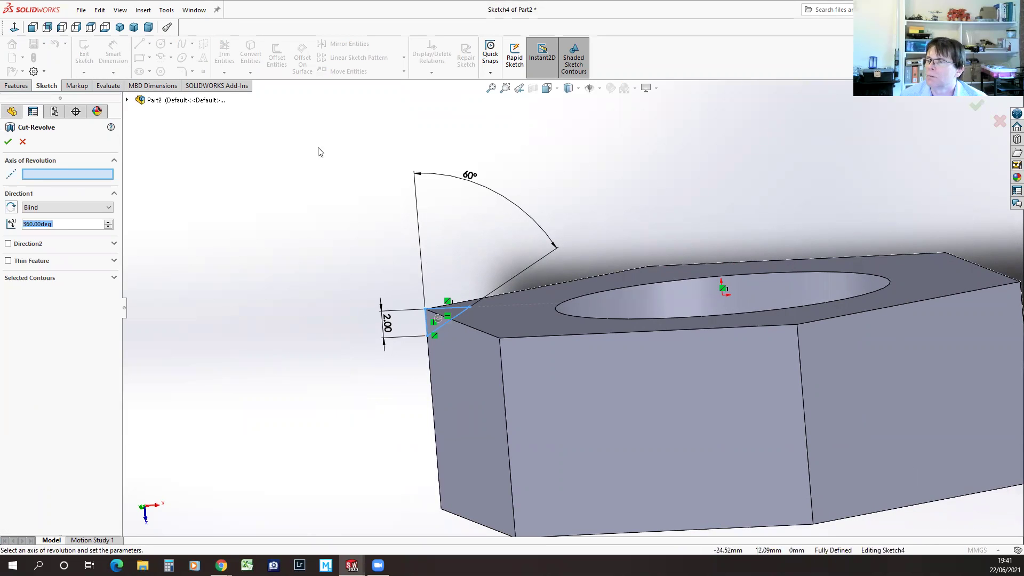
pyautogui.scroll(2, 261, 199)
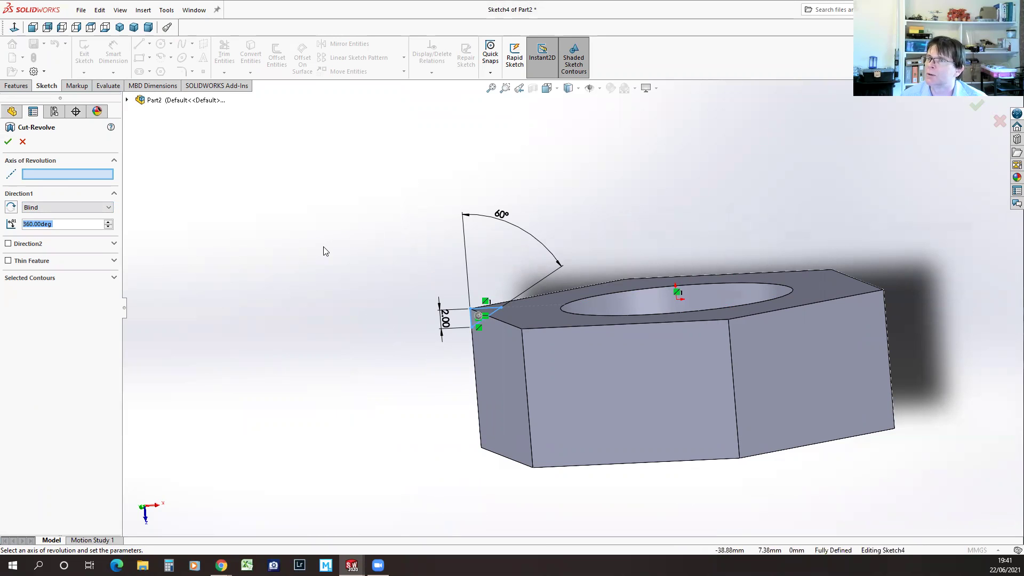
pyautogui.click(9, 142)
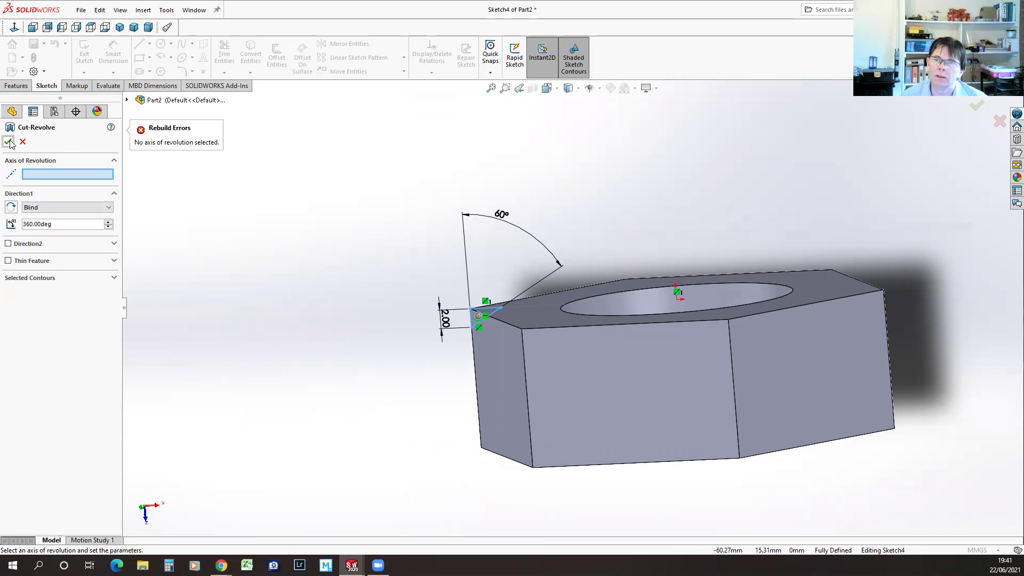
pyautogui.click(23, 142)
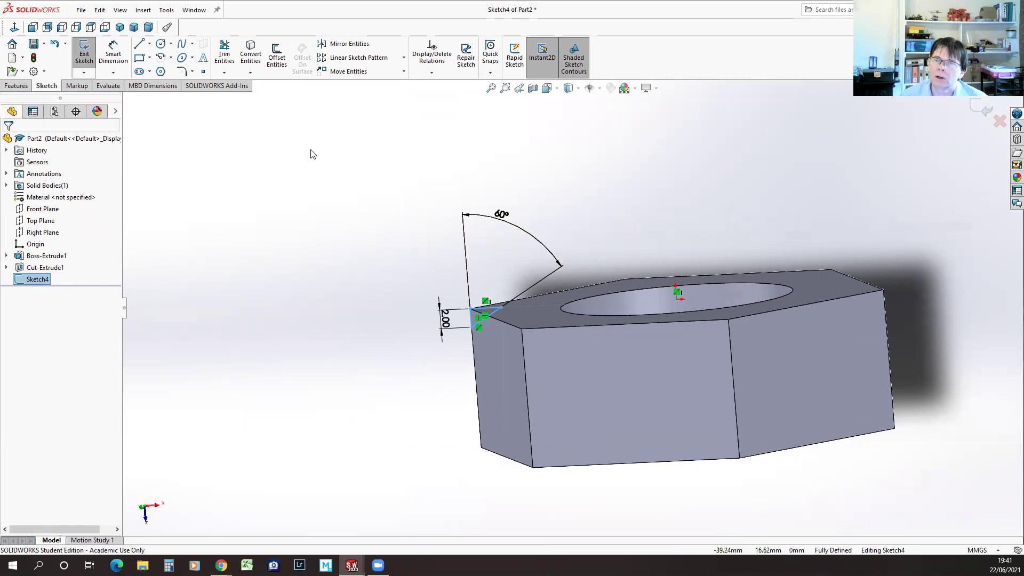
# - Exit the sketch, roll the model back before the triangle sketch, and create a reference axis from the hole's cylindrical face
pyautogui.click(84, 53)
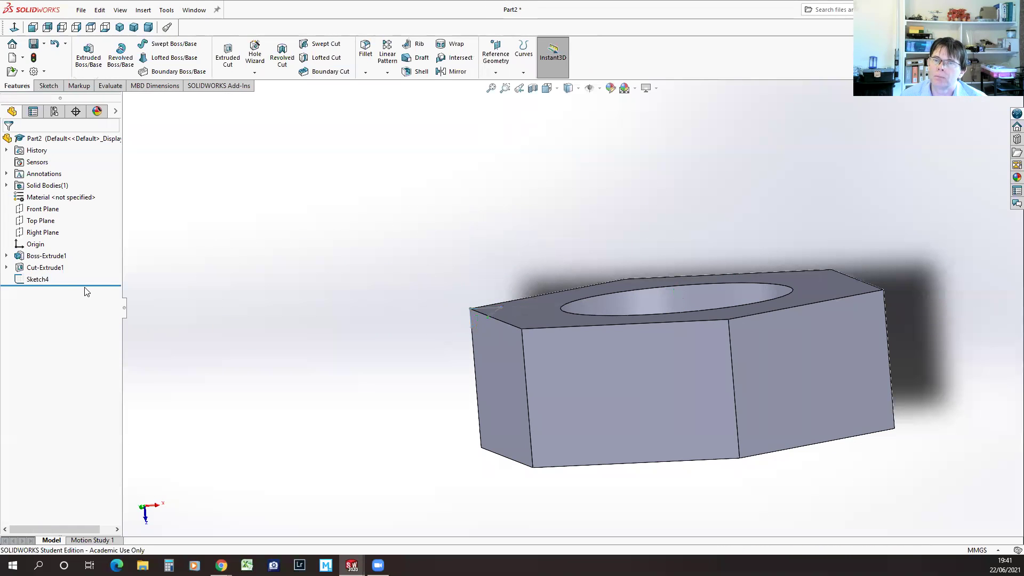
pyautogui.moveTo(87, 285); pyautogui.dragTo(87, 273)
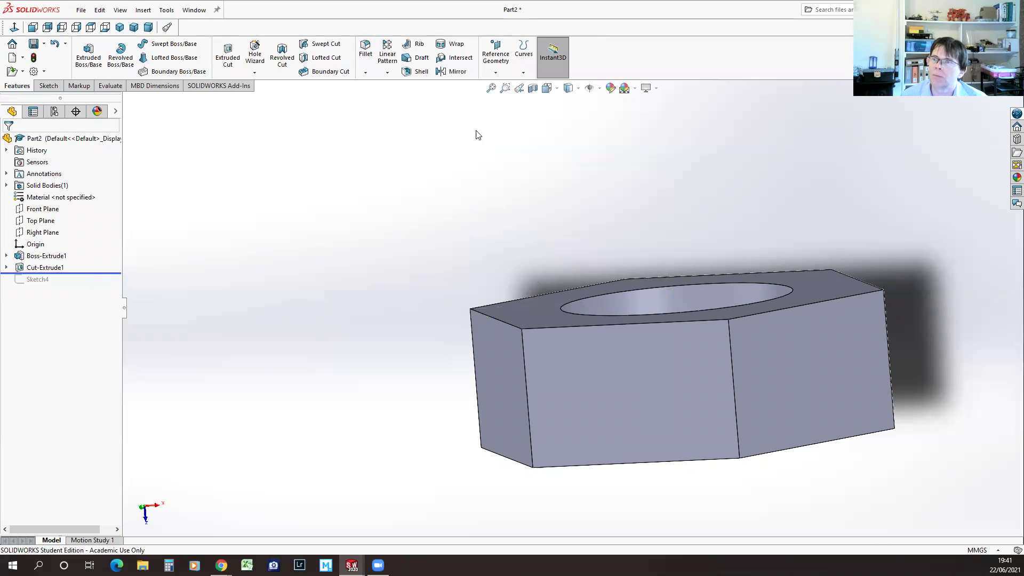
pyautogui.click(496, 73)
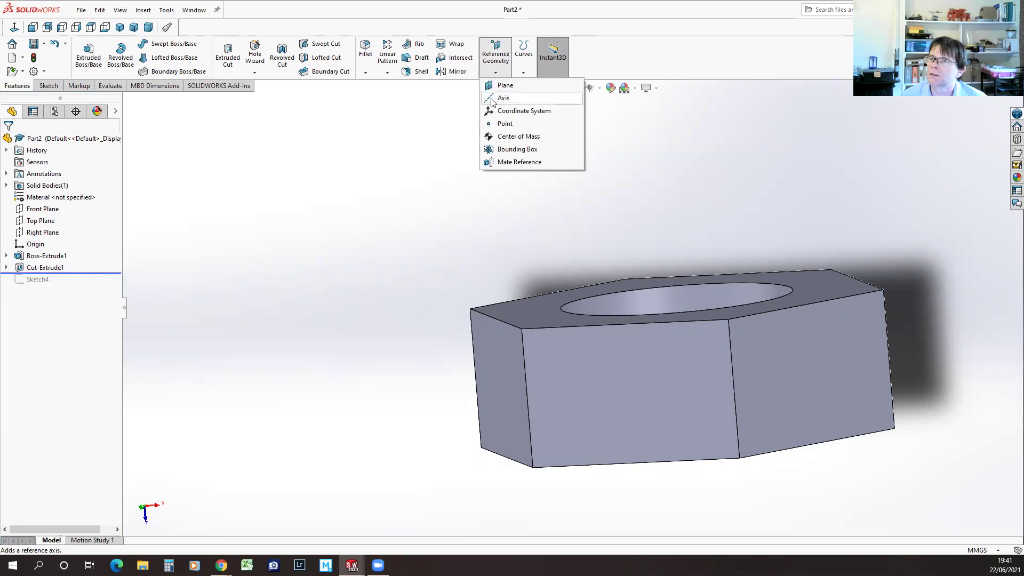
pyautogui.click(502, 98)
pyautogui.click(671, 300)
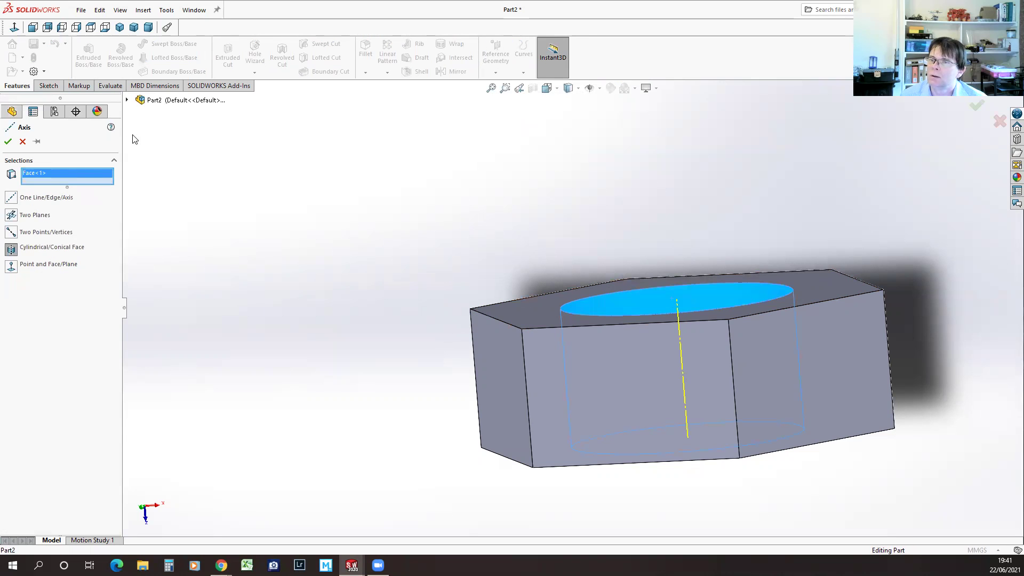
pyautogui.click(8, 140)
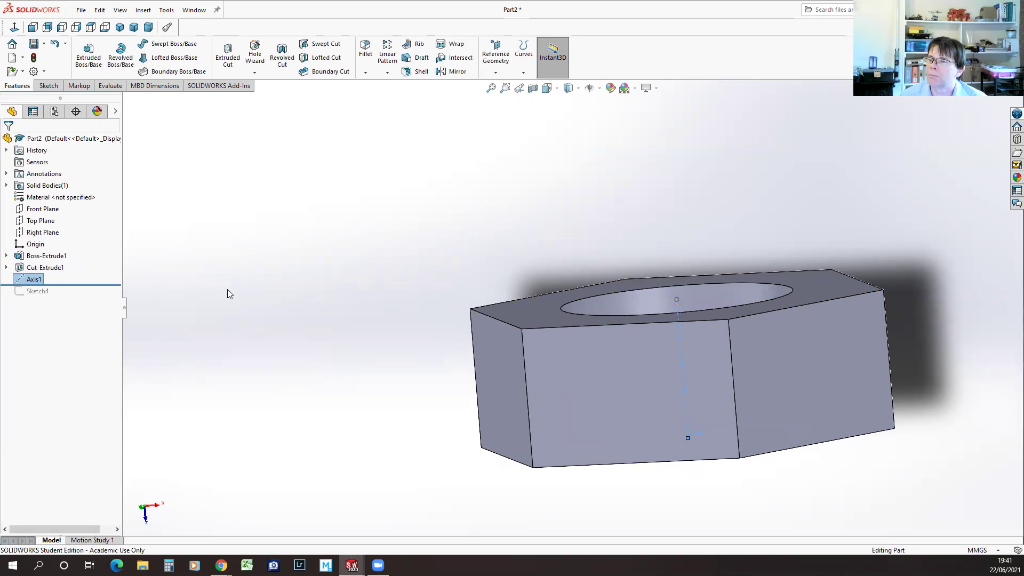
# - Roll forward past the triangle sketch and make a 360-degree revolved cut of it about the hole's reference axis
pyautogui.moveTo(271, 280); pyautogui.dragTo(274, 321, button='middle')
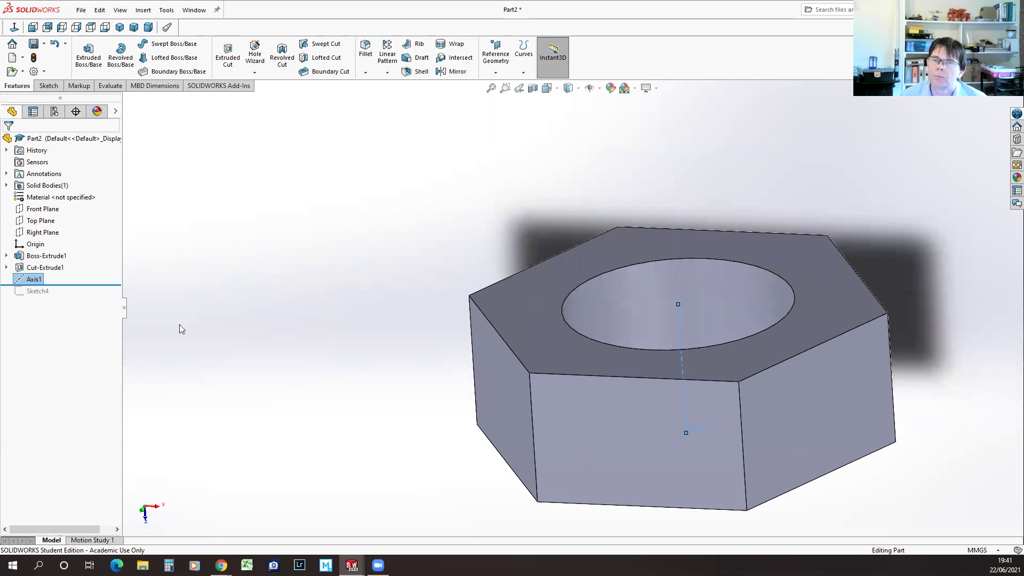
pyautogui.moveTo(94, 285); pyautogui.dragTo(64, 298)
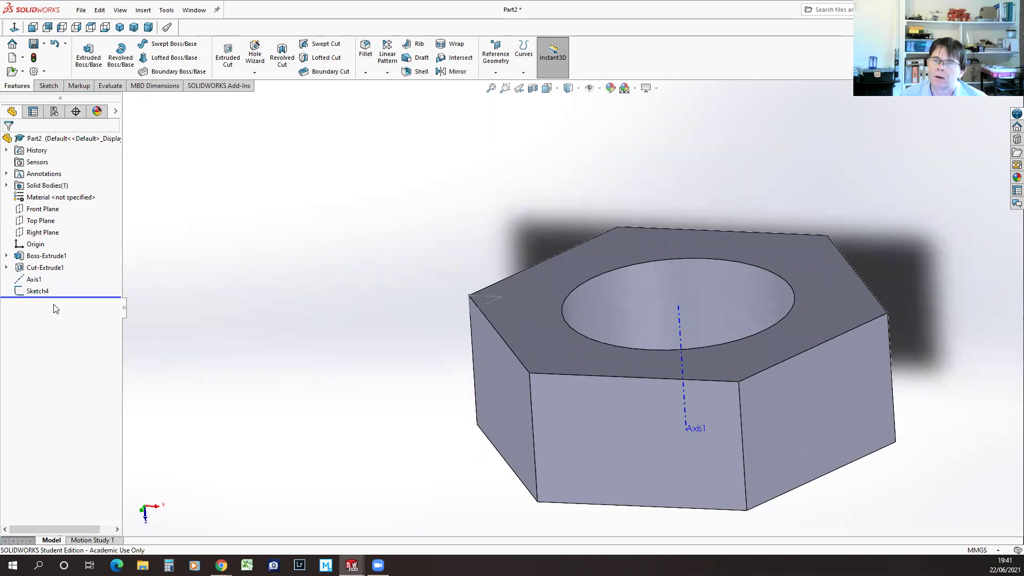
pyautogui.click(16, 293)
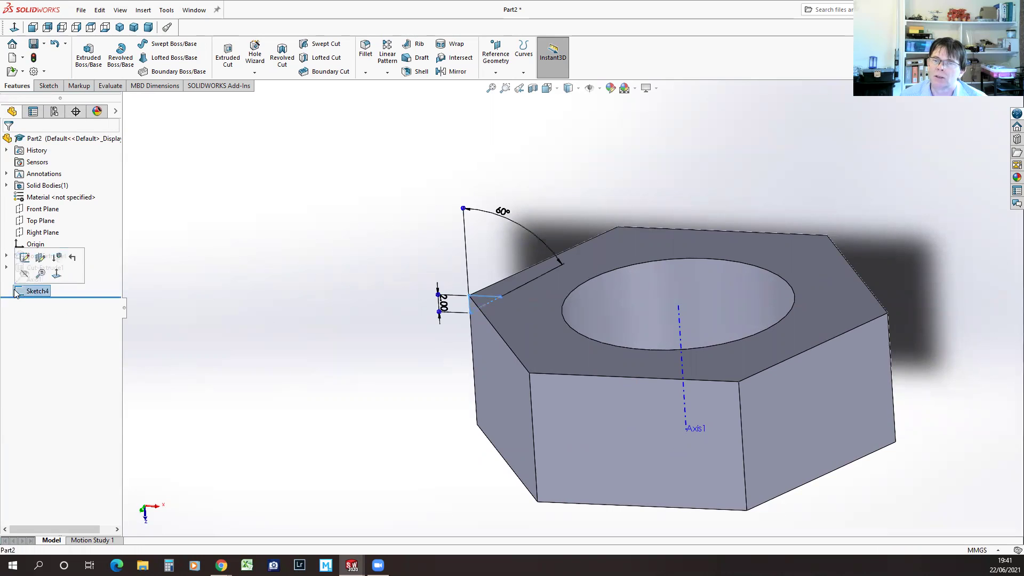
pyautogui.click(281, 51)
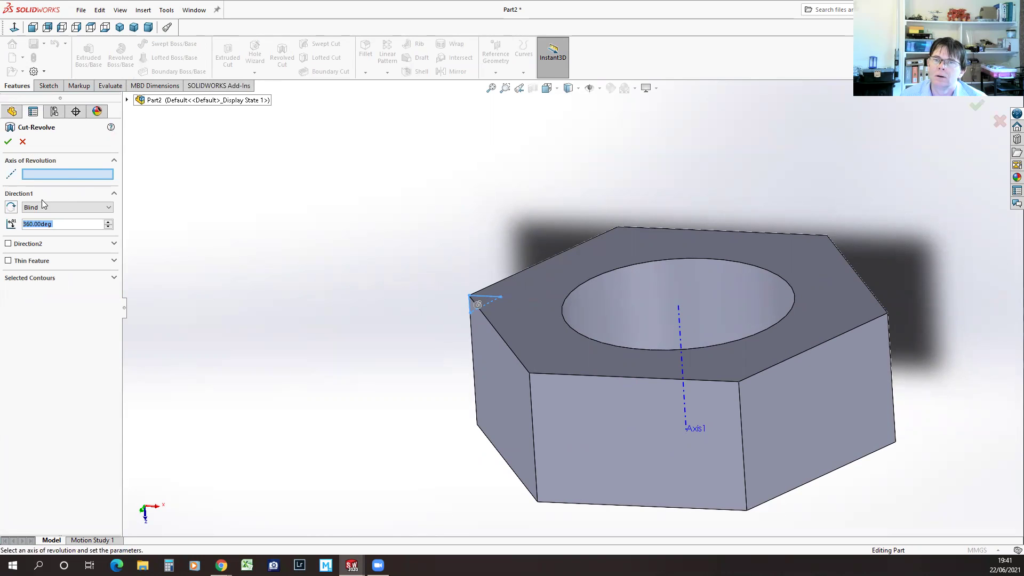
pyautogui.click(678, 319)
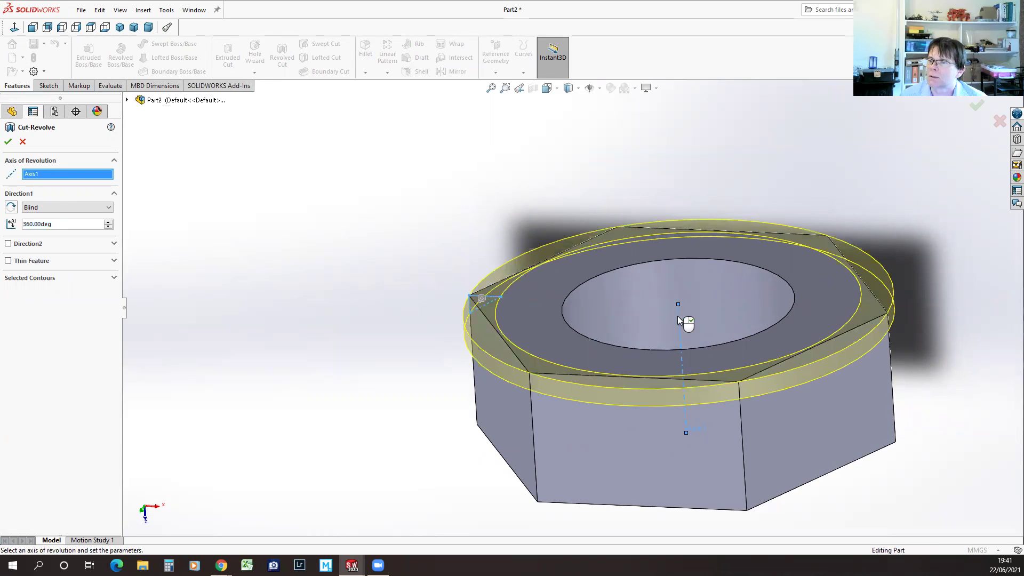
pyautogui.moveTo(308, 276); pyautogui.dragTo(315, 314, button='middle')
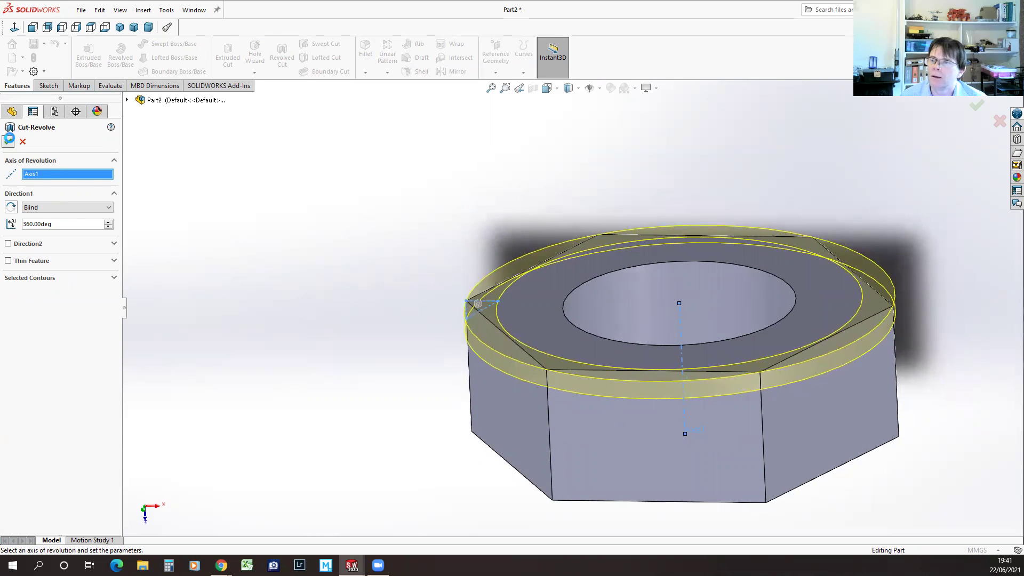
pyautogui.click(8, 142)
pyautogui.moveTo(336, 358)
pyautogui.mouseDown(button='middle')
pyautogui.moveTo(357, 327)
pyautogui.moveTo(350, 377)
pyautogui.moveTo(347, 352)
pyautogui.moveTo(355, 356)
pyautogui.mouseUp(button='middle')
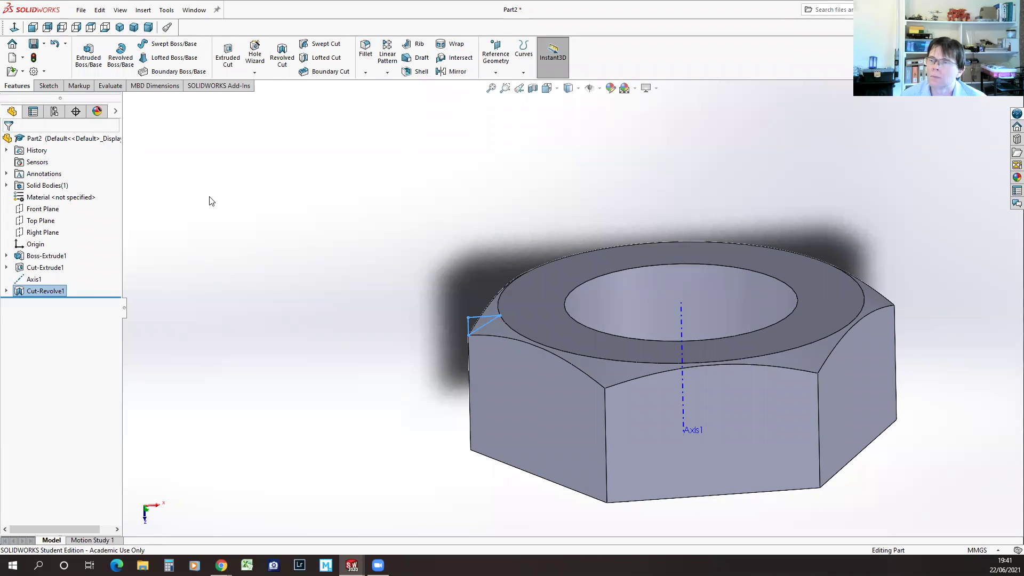
pyautogui.click(352, 370)
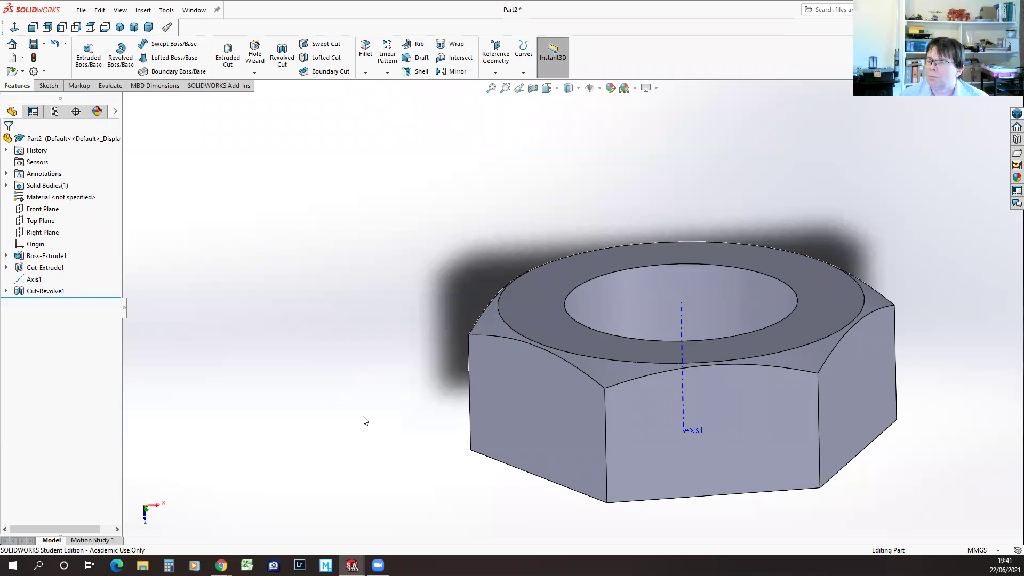
# - Roll the model back before the revolved cut and create a reference plane through the midpoints of three vertical corner edges
pyautogui.moveTo(360, 411); pyautogui.dragTo(343, 389, button='middle')
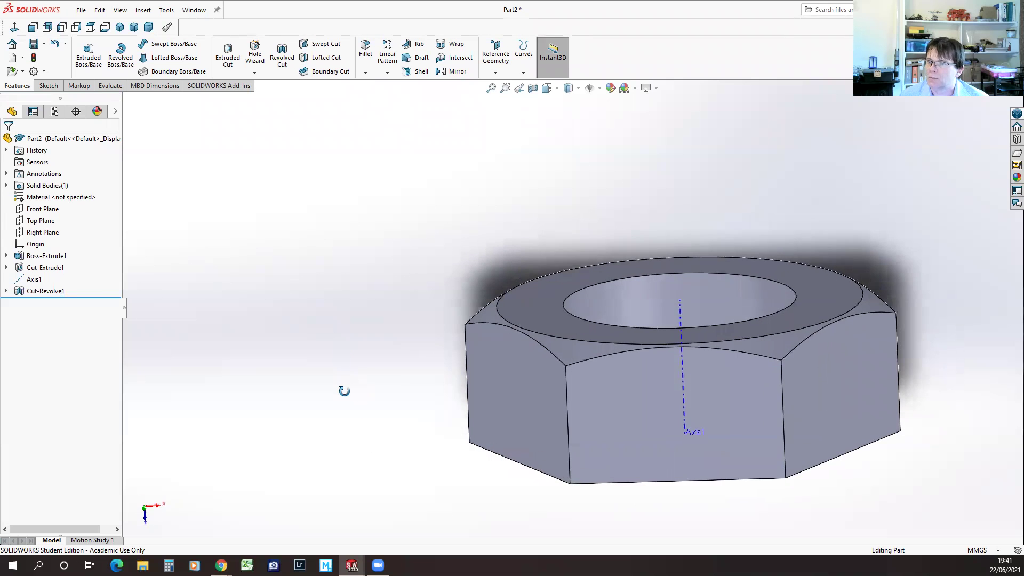
pyautogui.scroll(-2, 347, 401)
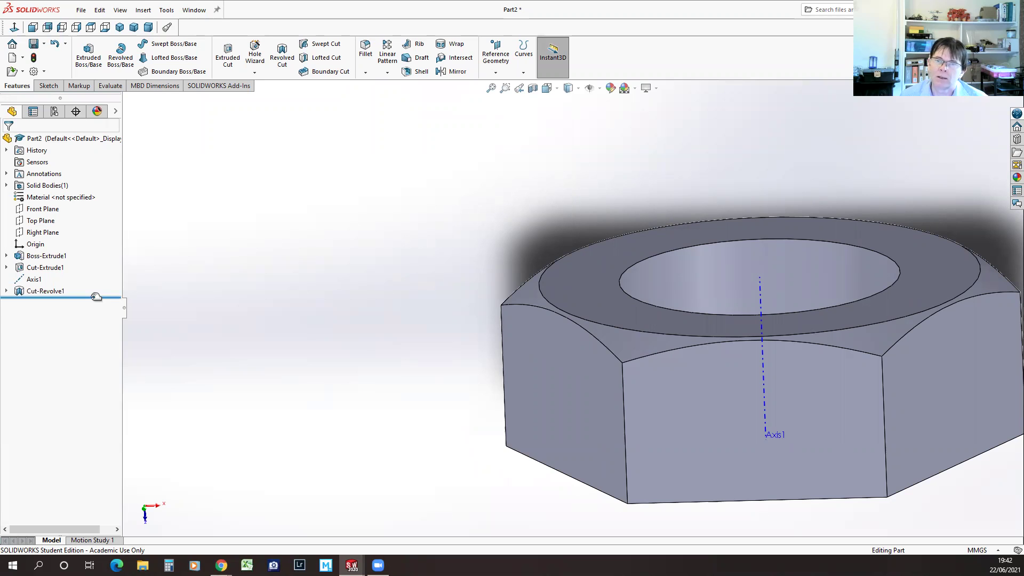
pyautogui.moveTo(96, 297); pyautogui.dragTo(96, 286)
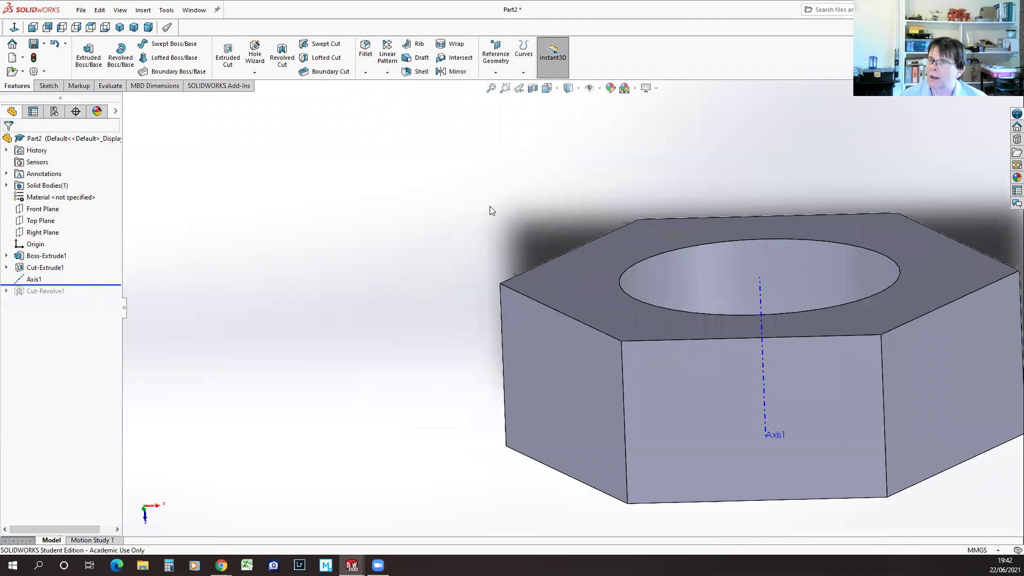
pyautogui.click(497, 59)
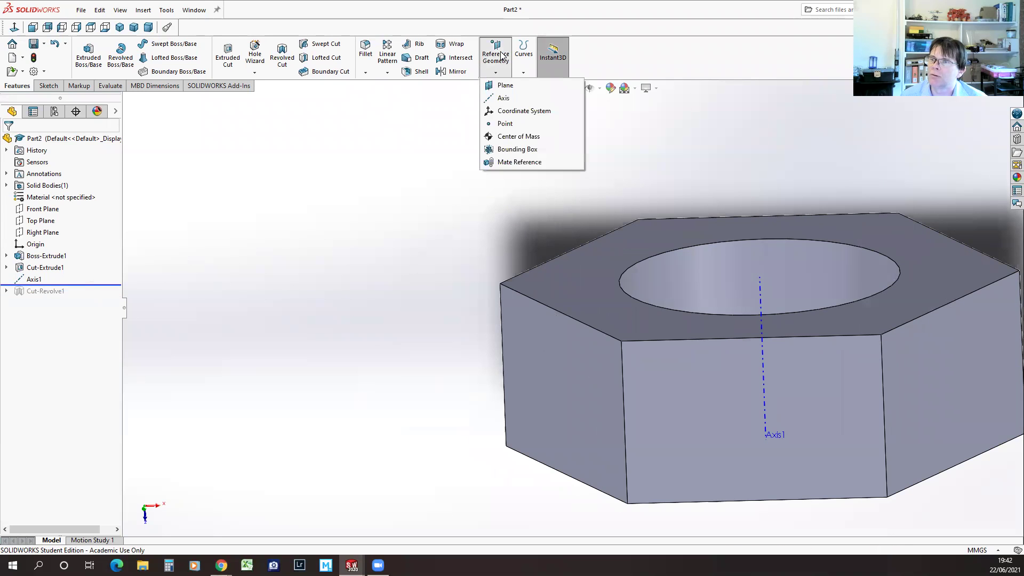
pyautogui.click(505, 88)
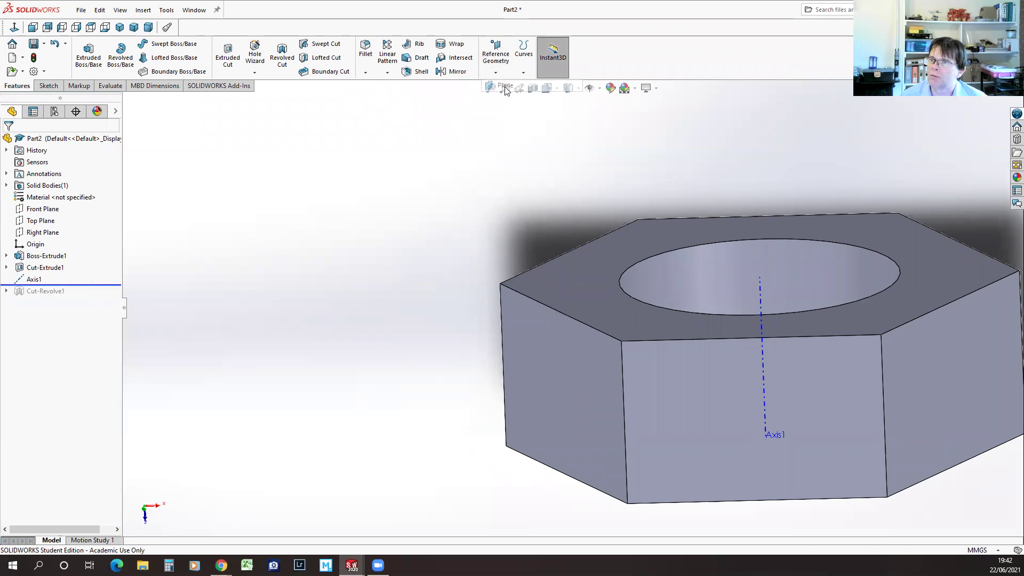
pyautogui.click(503, 366)
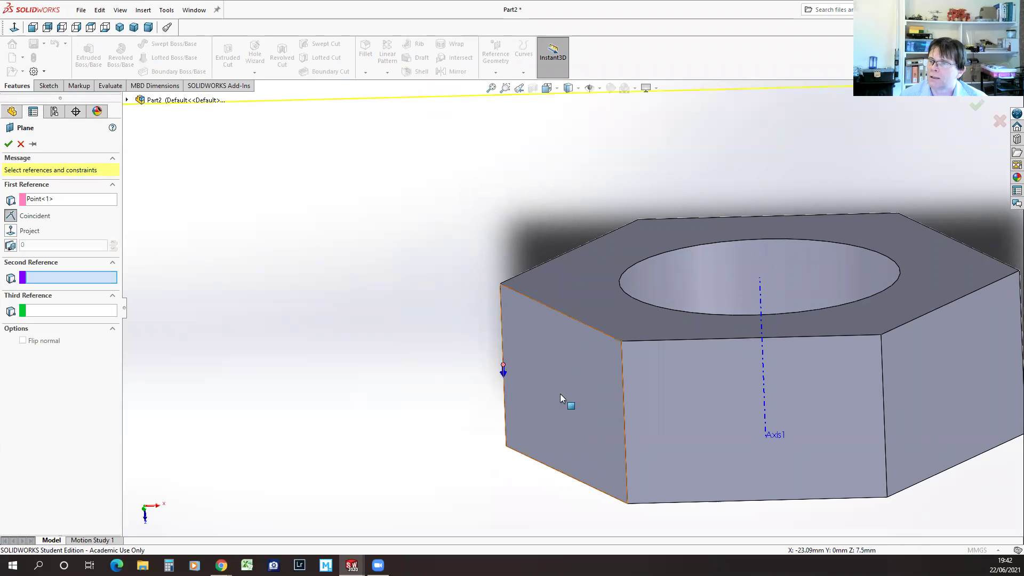
pyautogui.click(624, 422)
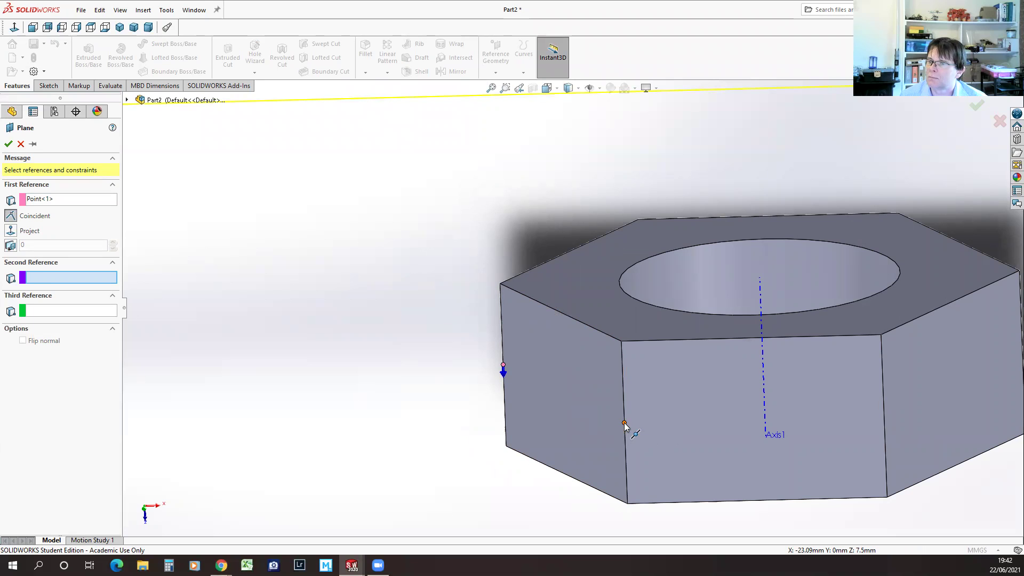
pyautogui.click(886, 419)
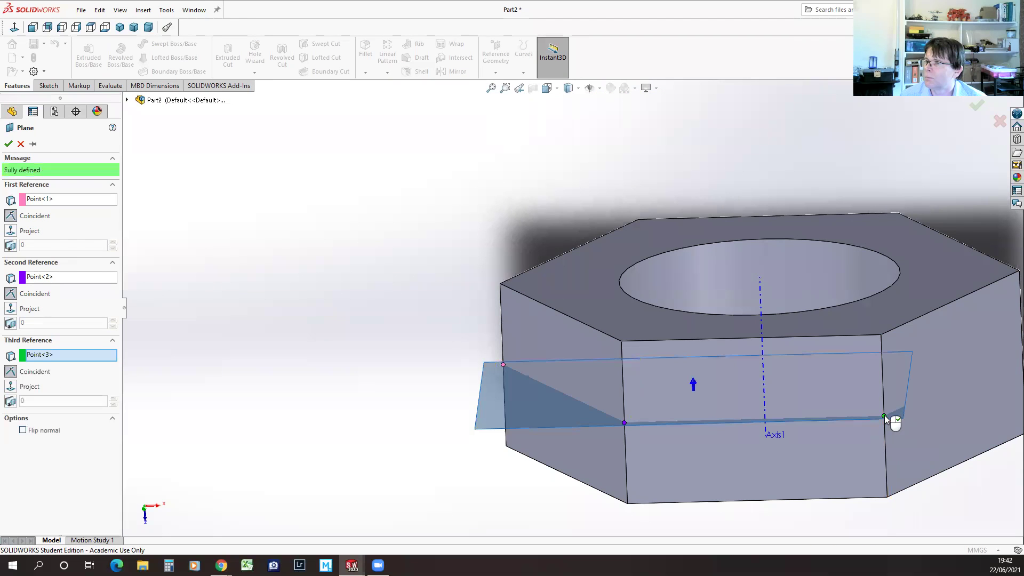
pyautogui.click(8, 144)
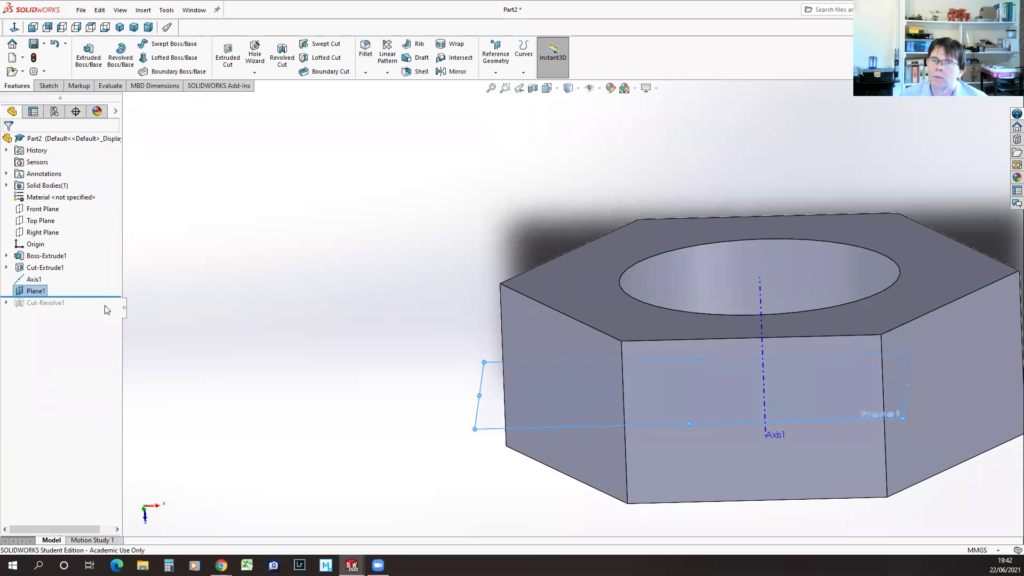
# - Roll forward past the revolved cut and mirror it about the reference plane through the nut's mid-thickness
pyautogui.moveTo(98, 298); pyautogui.dragTo(92, 309)
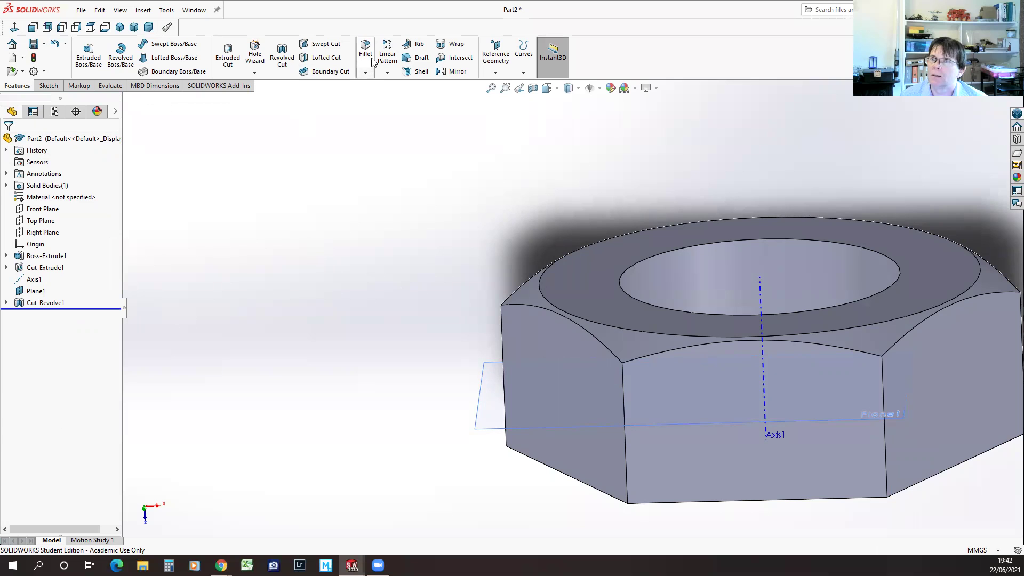
pyautogui.click(387, 73)
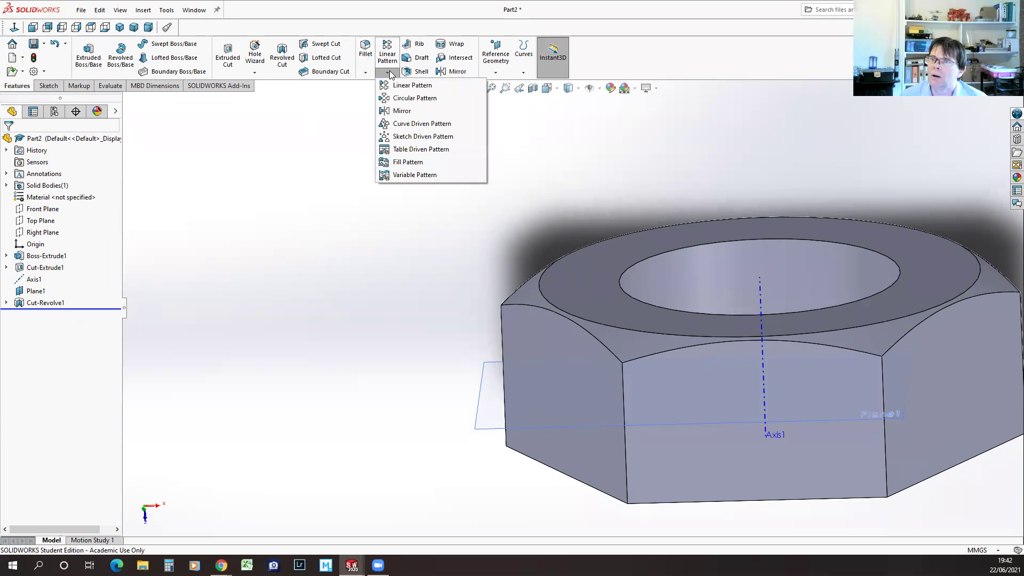
pyautogui.click(402, 112)
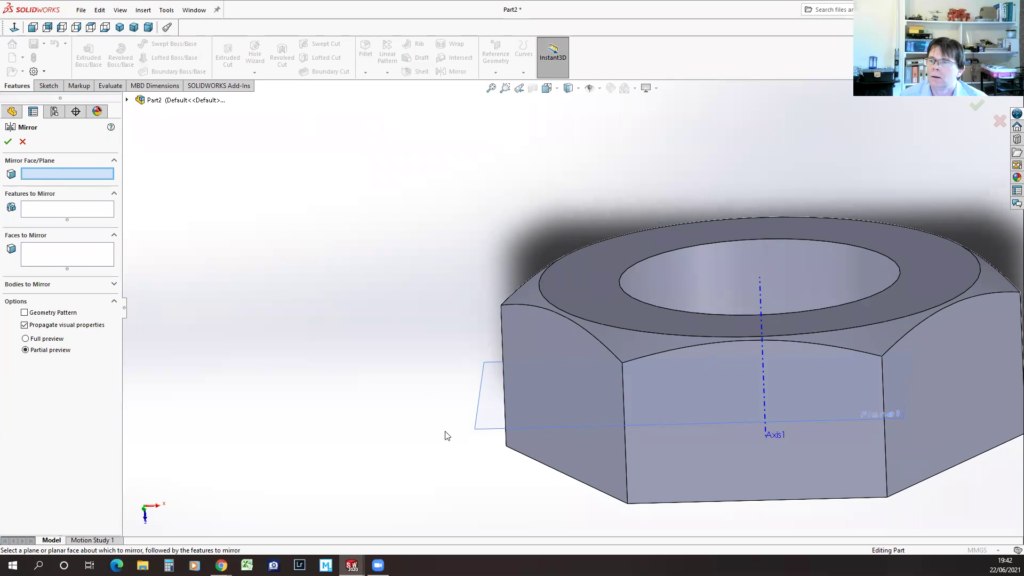
pyautogui.click(478, 421)
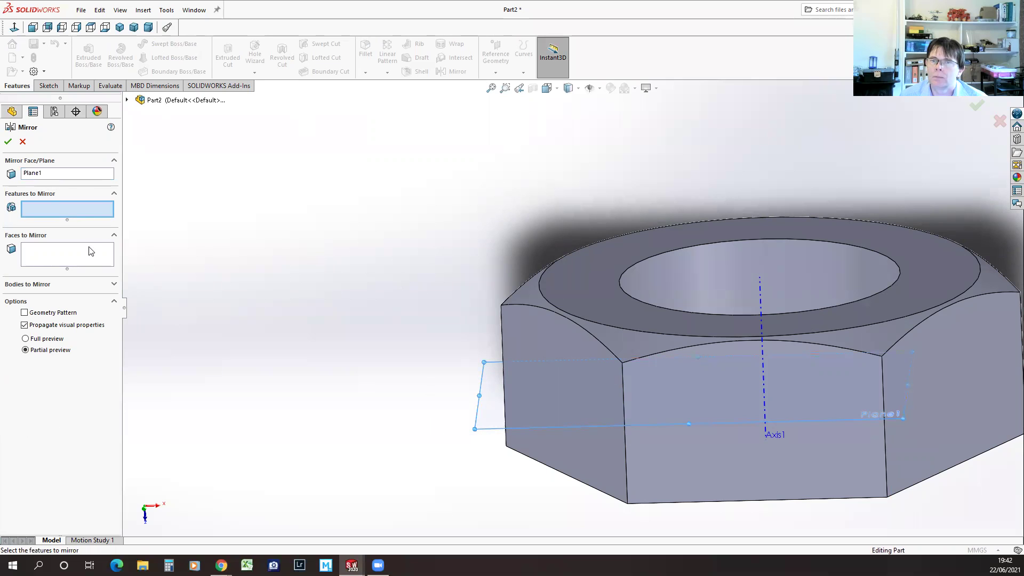
pyautogui.click(534, 299)
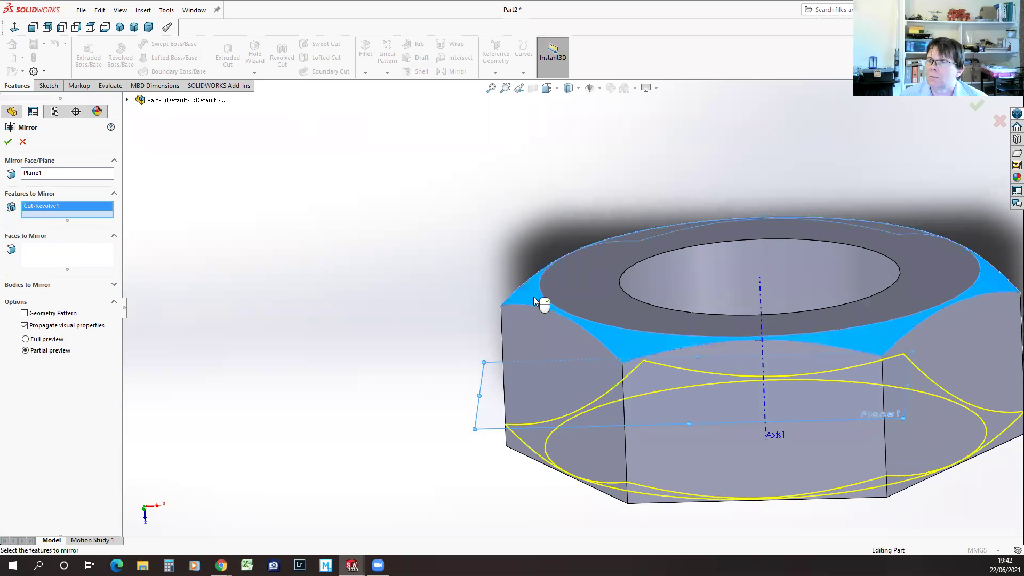
pyautogui.click(8, 141)
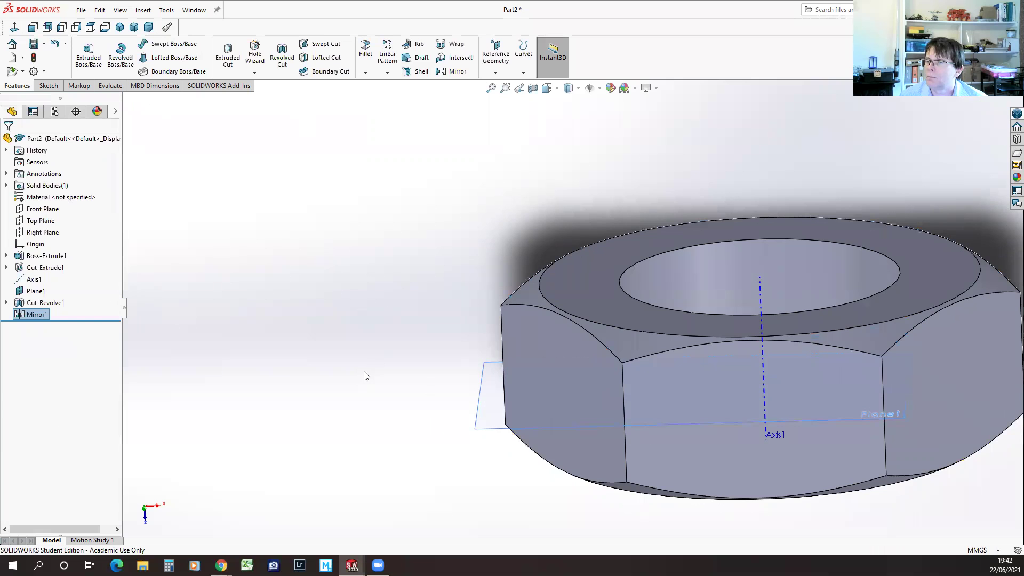
pyautogui.moveTo(352, 379); pyautogui.dragTo(376, 404, button='middle')
pyautogui.scroll(3, 802, 331)
pyautogui.scroll(-1, 890, 330)
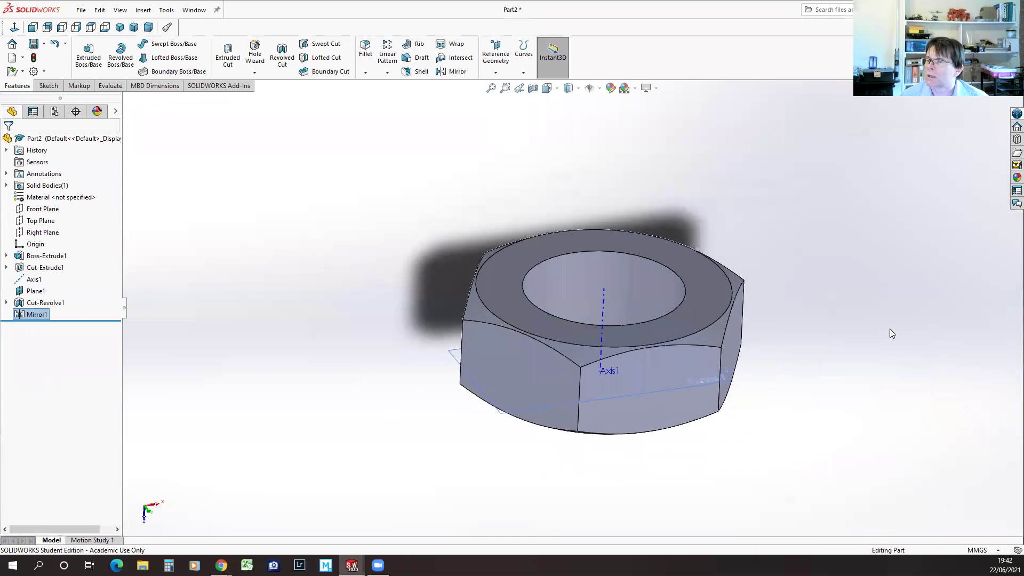
pyautogui.moveTo(827, 405); pyautogui.dragTo(809, 384, button='middle')
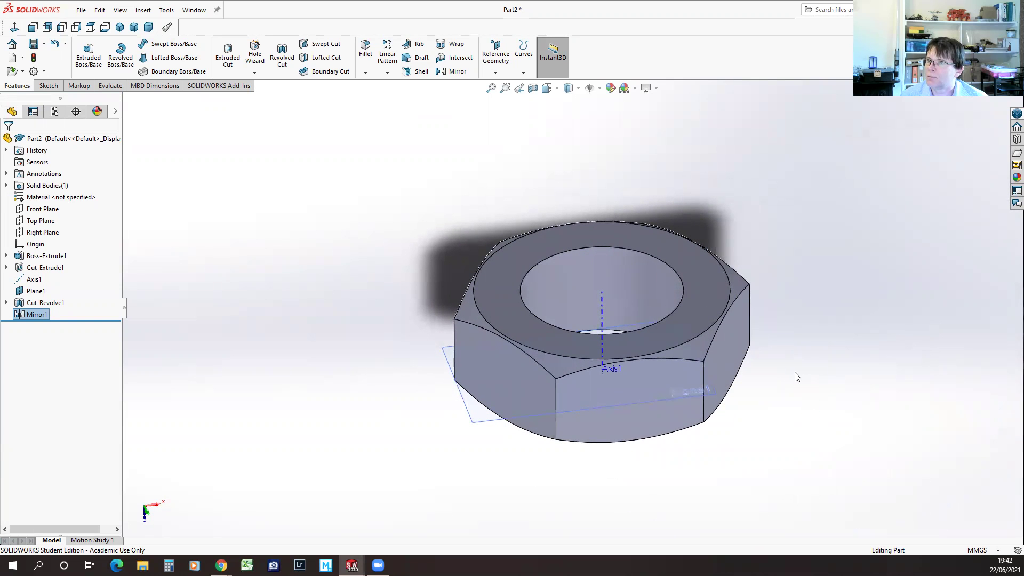
pyautogui.moveTo(793, 300); pyautogui.dragTo(779, 341, button='middle')
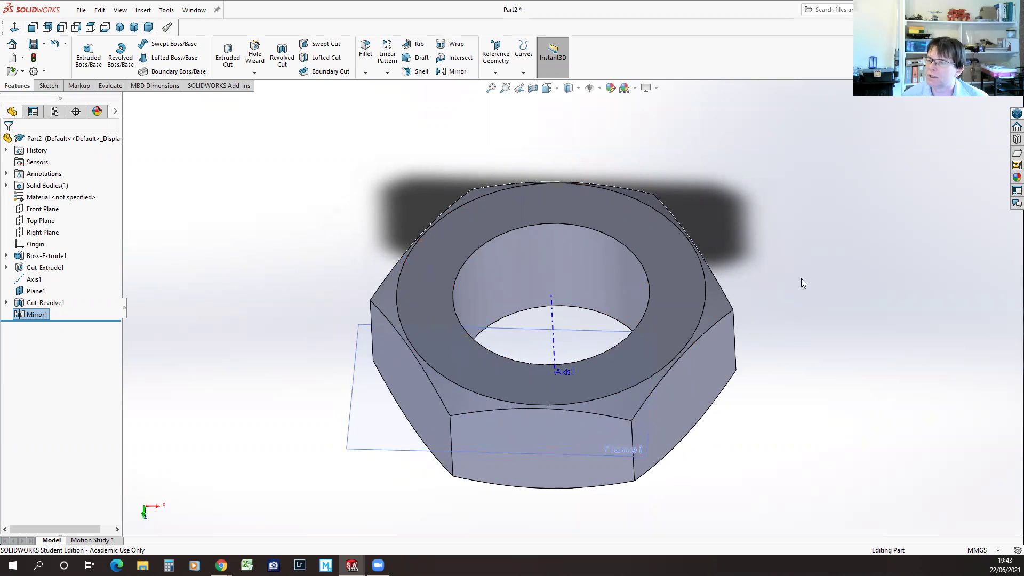
pyautogui.moveTo(787, 283); pyautogui.dragTo(791, 291, button='middle')
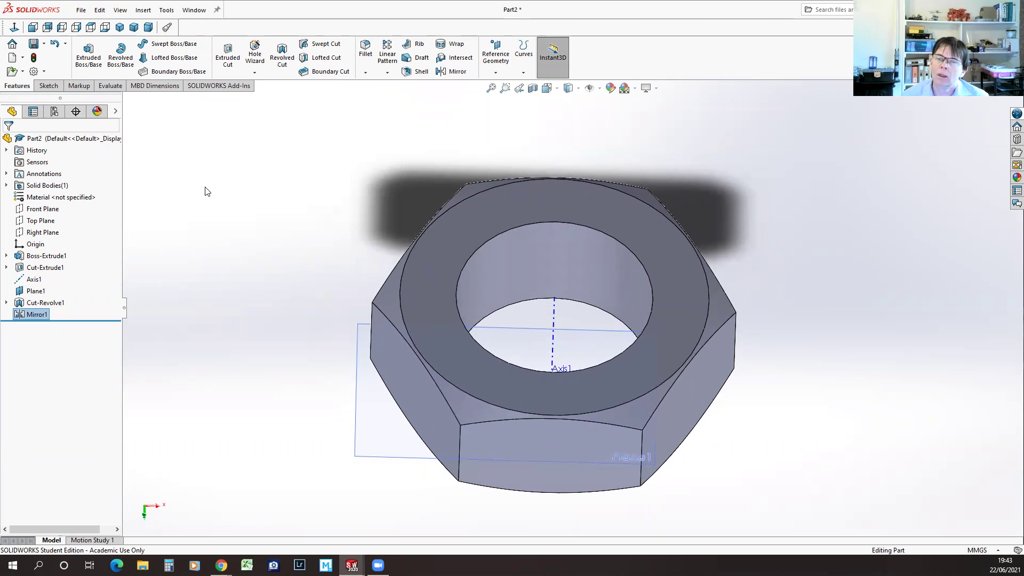
# - Save the part as Simple Nut in the CAD Club Session 5 folder
pyautogui.click(81, 9)
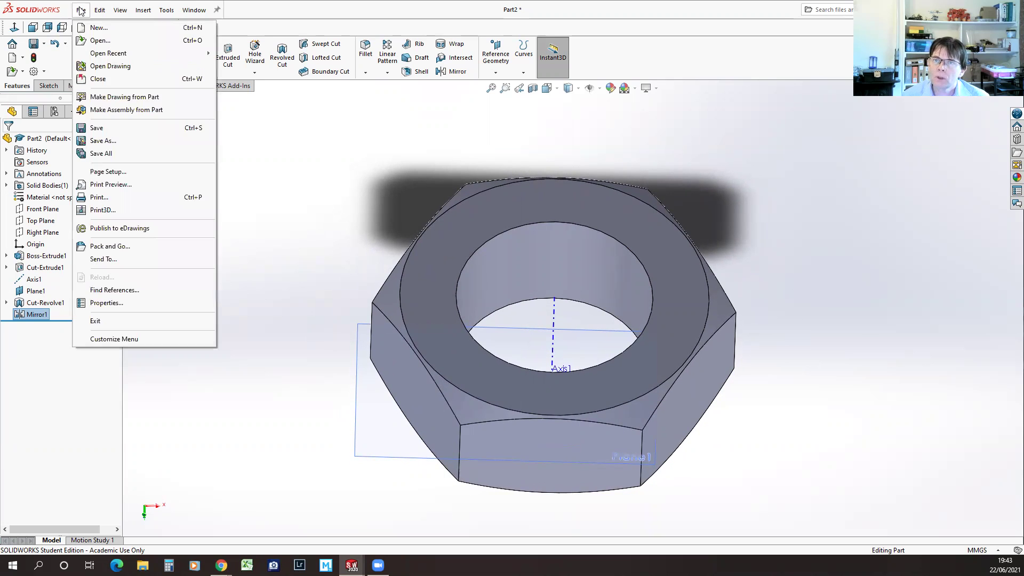
pyautogui.click(103, 141)
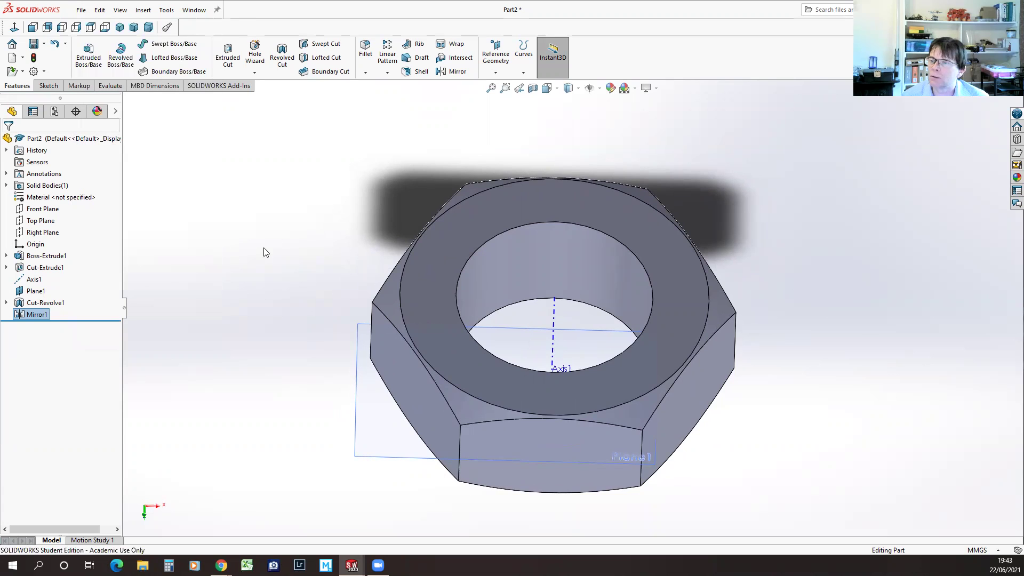
pyautogui.moveTo(424, 423); pyautogui.dragTo(406, 423)
pyautogui.write('Simple Nut')
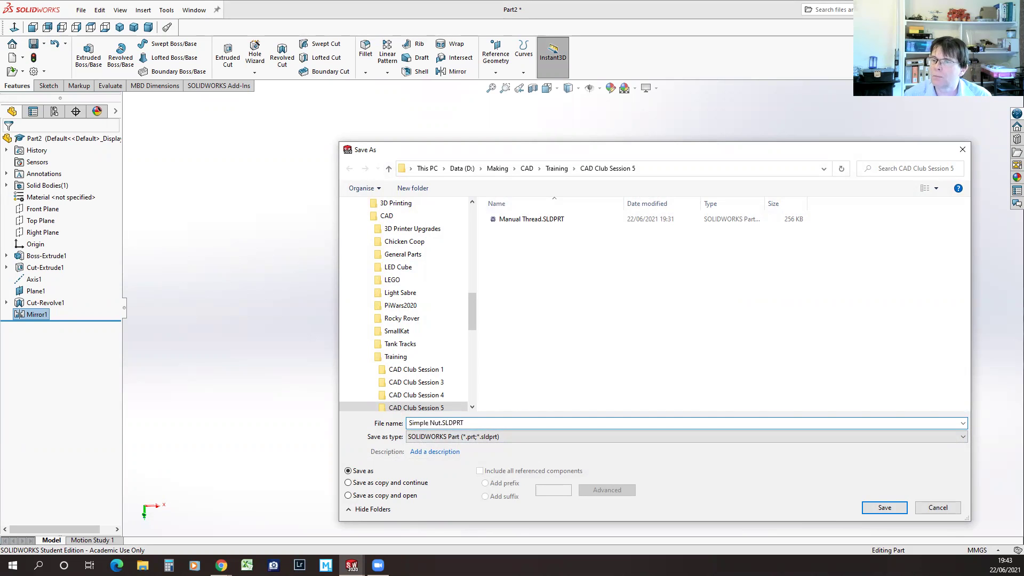
pyautogui.press('Return')
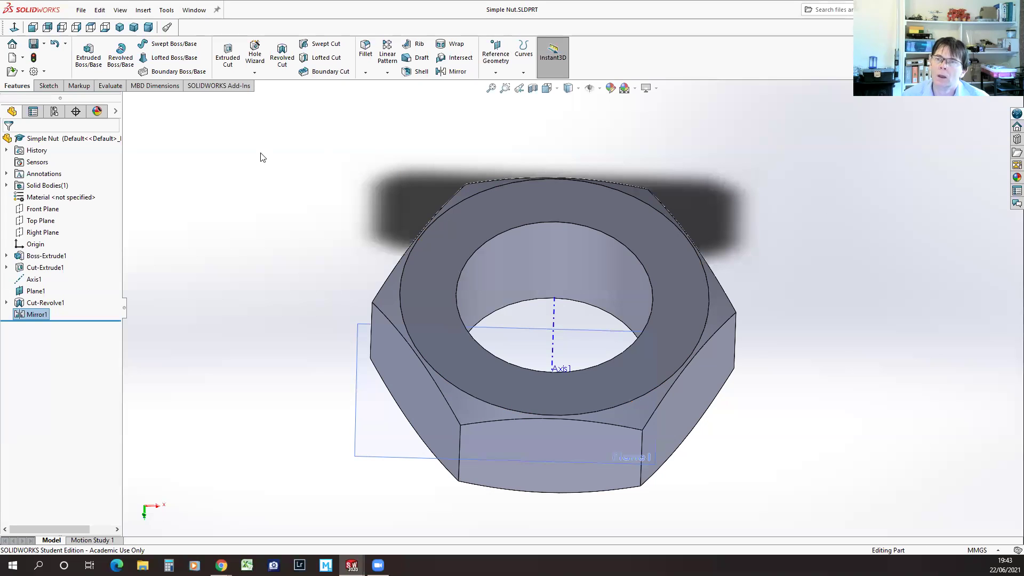
# - Start a Thread feature, accept the nominal-profile notice, and specify a Metric Tap thread of size M24x2.0
pyautogui.click(146, 12)
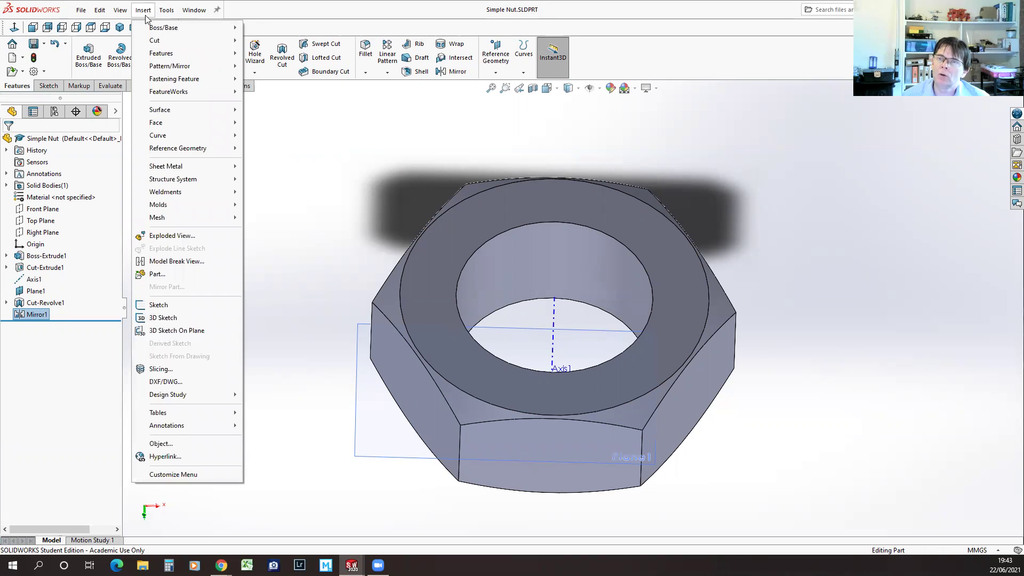
pyautogui.moveTo(167, 55)
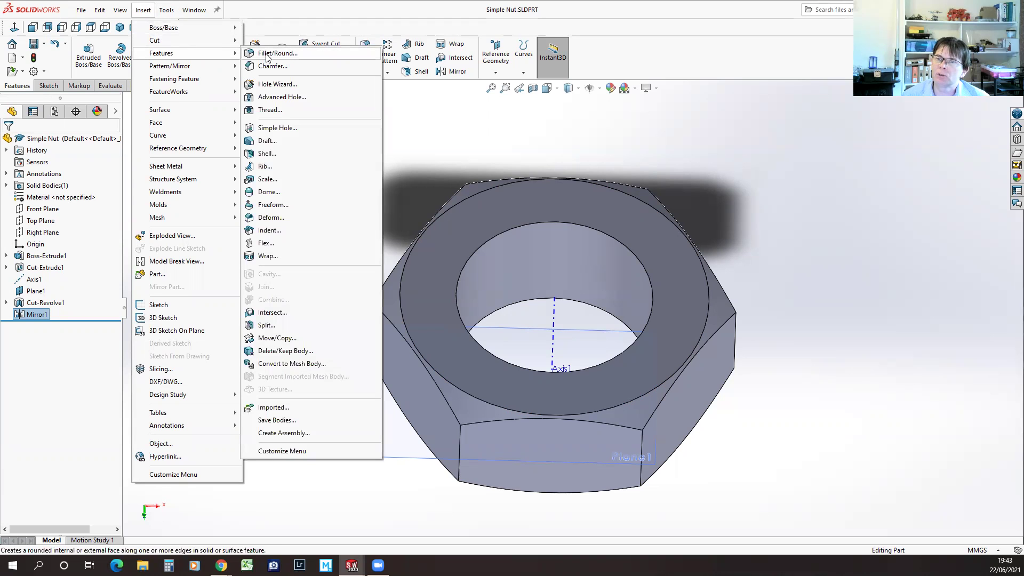
pyautogui.click(270, 111)
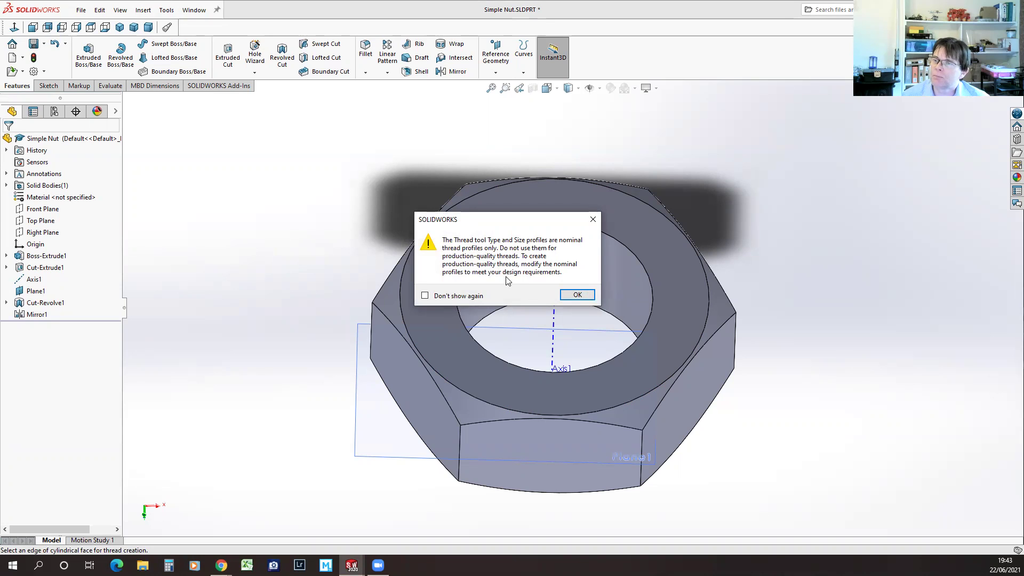
pyautogui.click(578, 295)
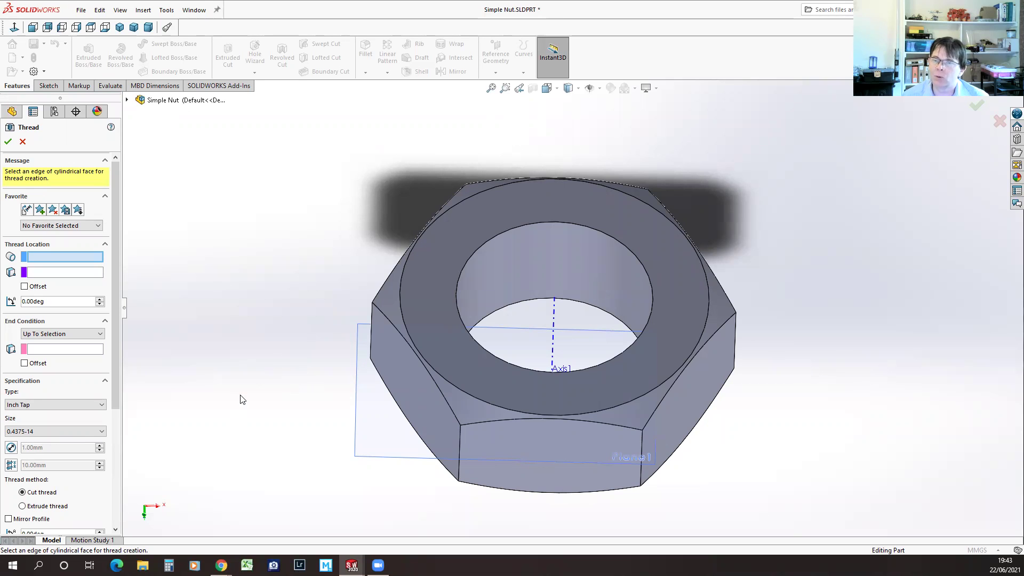
pyautogui.click(101, 405)
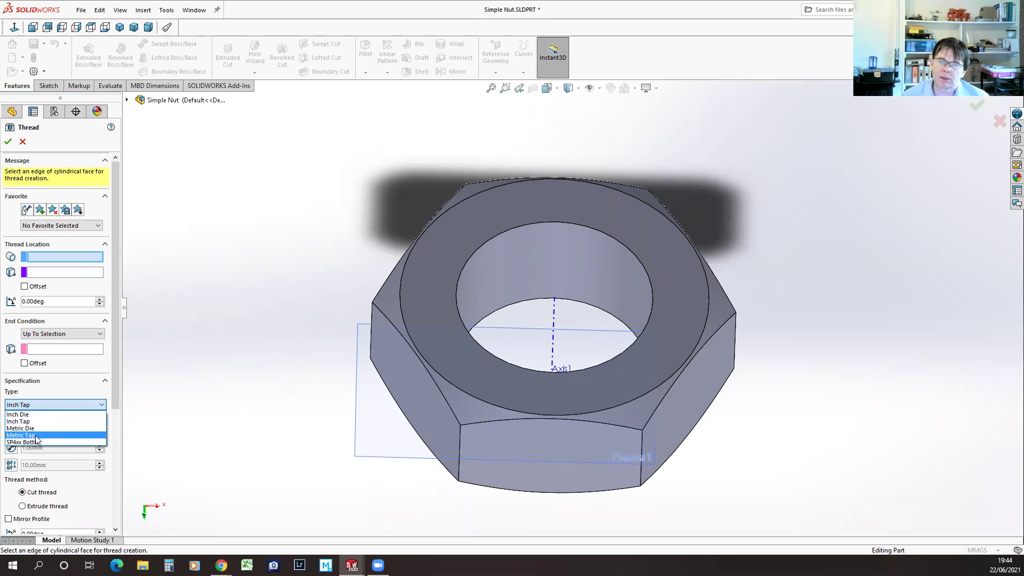
pyautogui.click(41, 436)
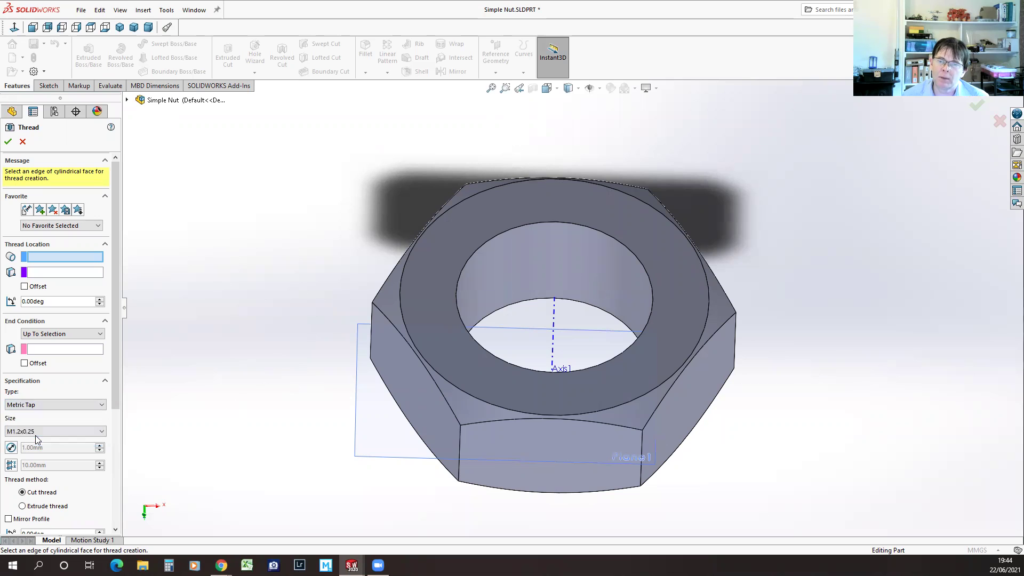
pyautogui.click(101, 431)
pyautogui.moveTo(100, 291); pyautogui.dragTo(101, 316)
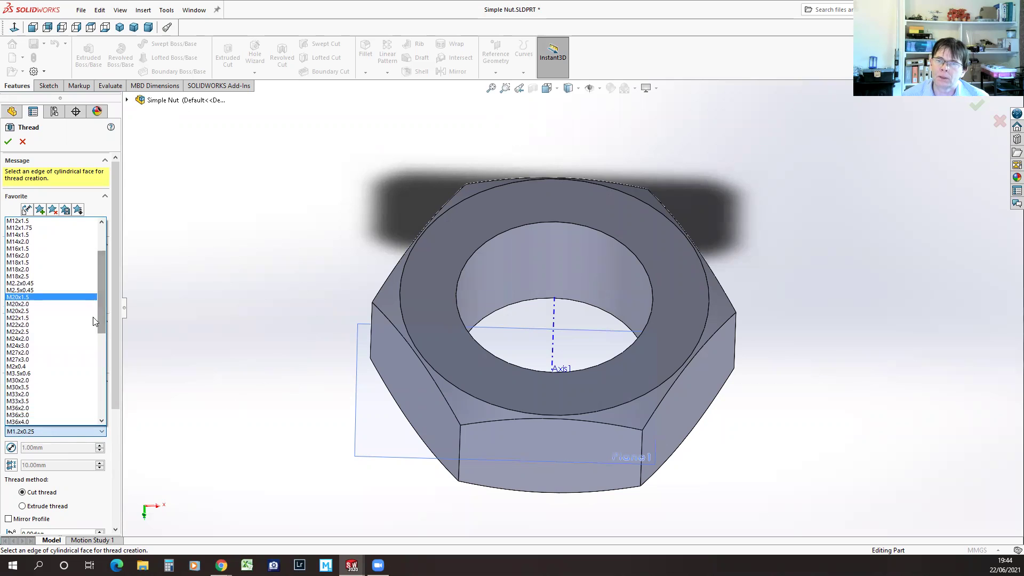
pyautogui.click(19, 340)
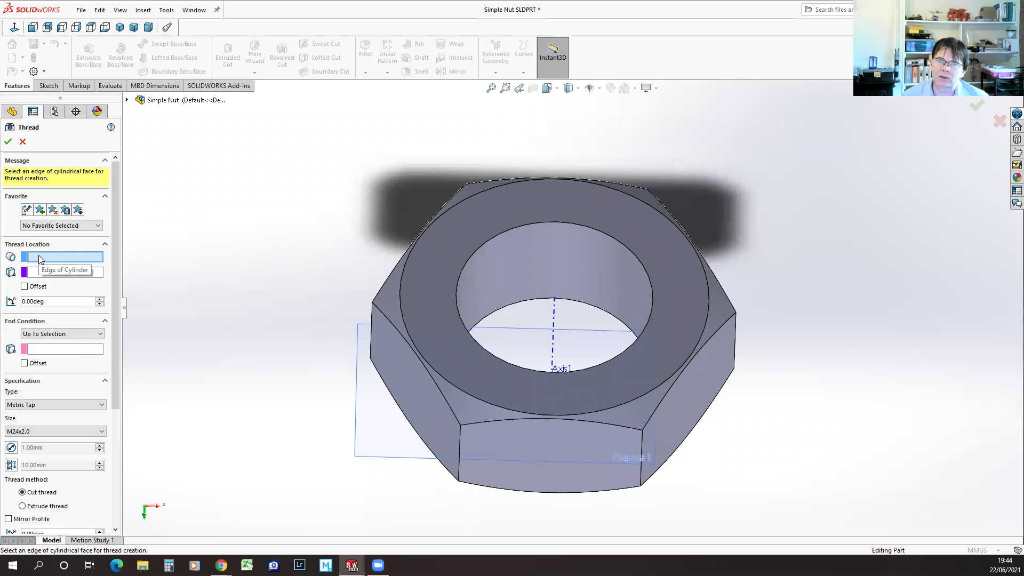
# - Set the thread location to the circular edge of the hole on the nut's upper face
pyautogui.click(502, 234)
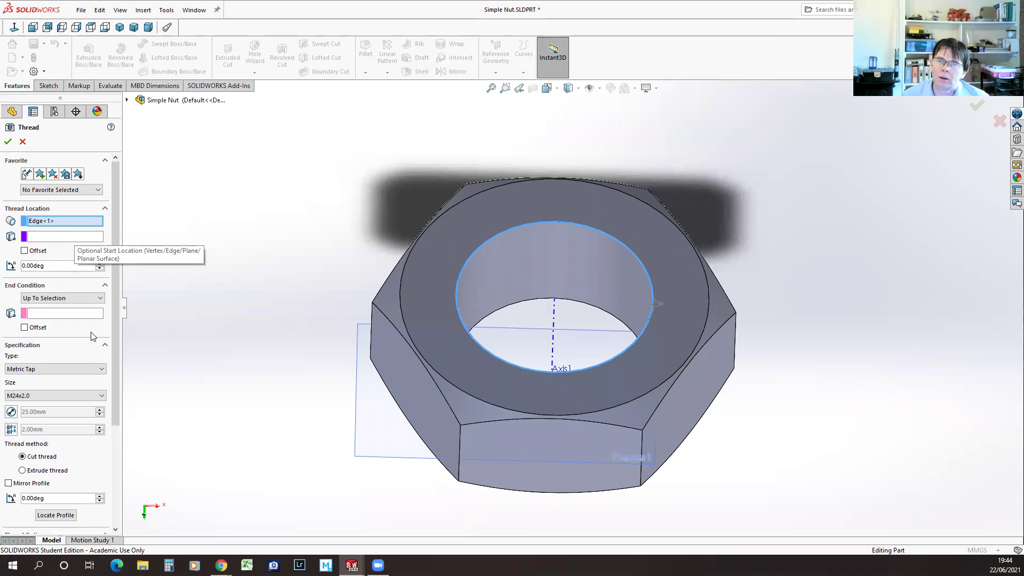
pyautogui.moveTo(286, 411); pyautogui.dragTo(359, 340, button='middle')
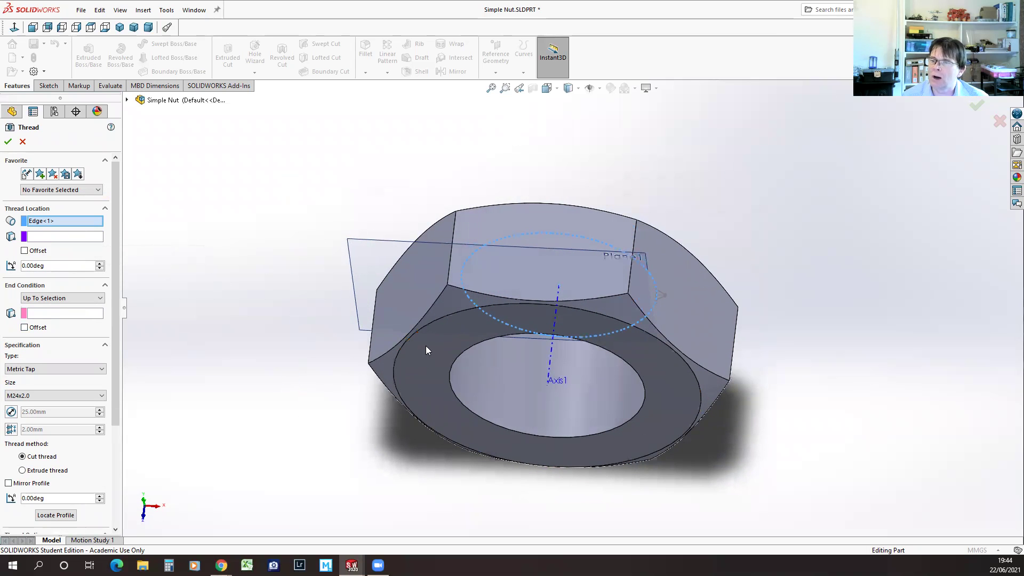
pyautogui.click(456, 360)
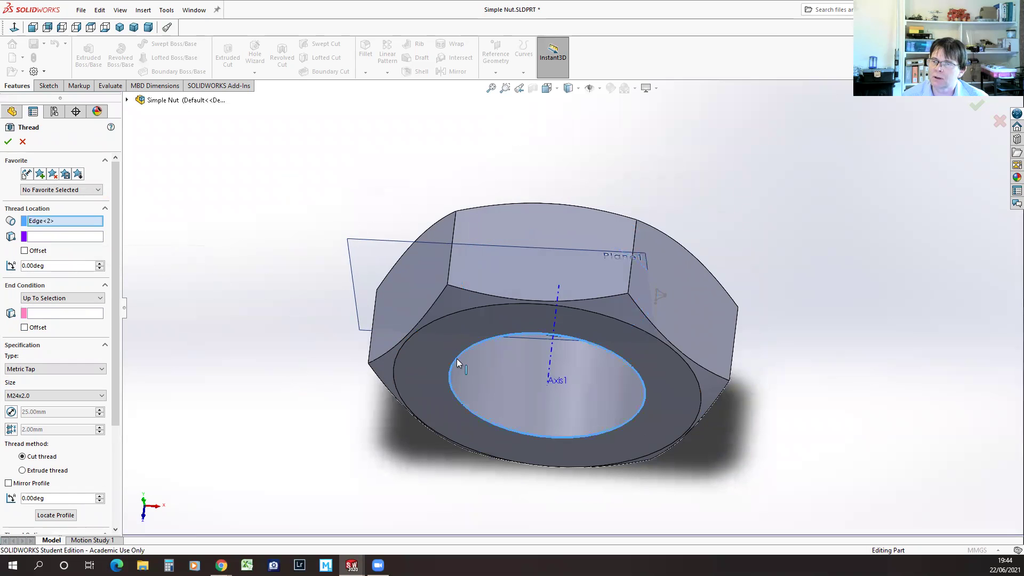
pyautogui.moveTo(228, 310); pyautogui.dragTo(493, 248, button='middle')
pyautogui.click(477, 251)
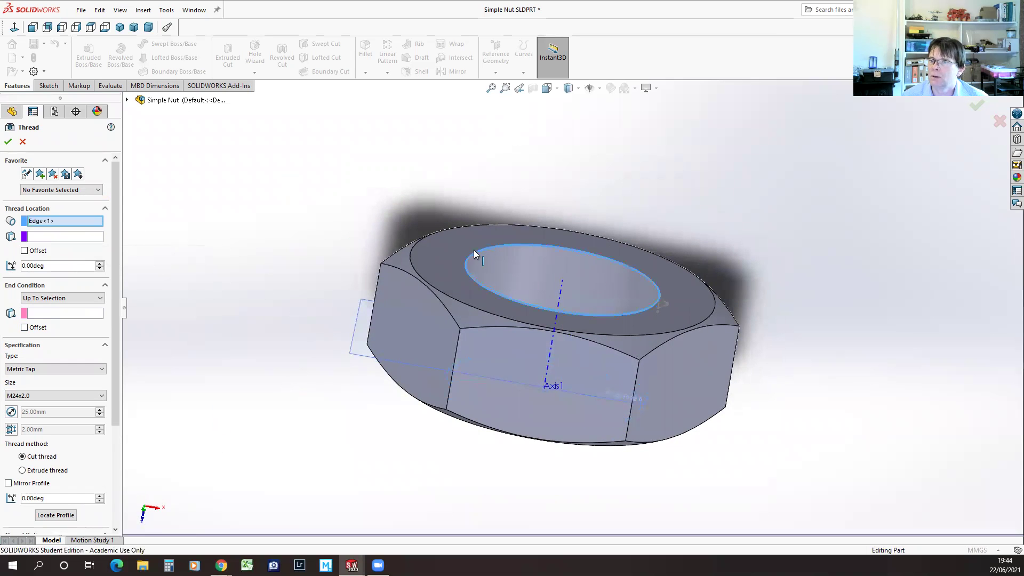
# - End the thread with Up To Selection at the nut's opposite flat face and create the cut thread
pyautogui.click(76, 299)
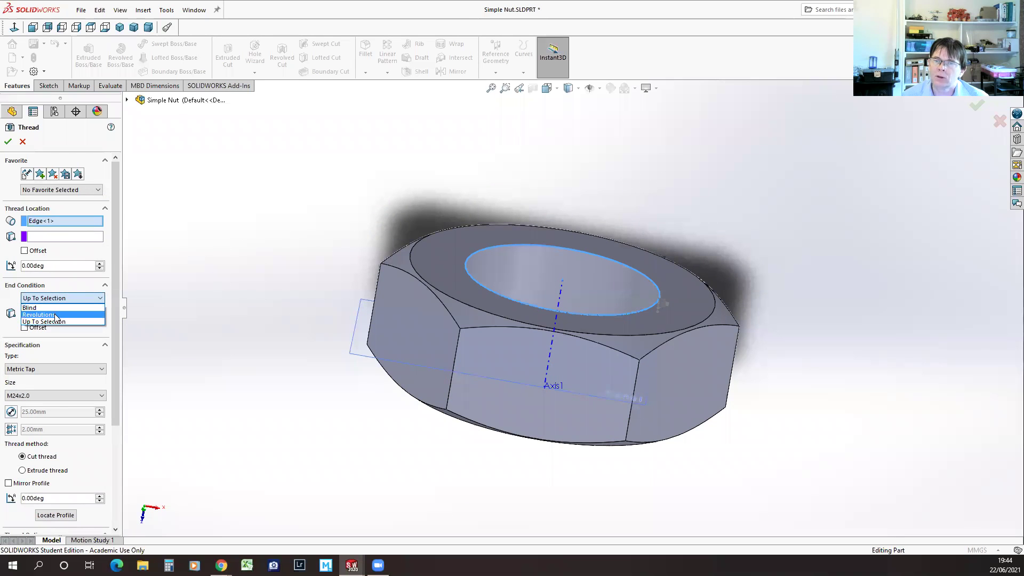
pyautogui.click(55, 314)
pyautogui.moveTo(308, 393); pyautogui.dragTo(316, 332, button='middle')
pyautogui.click(61, 299)
pyautogui.click(45, 323)
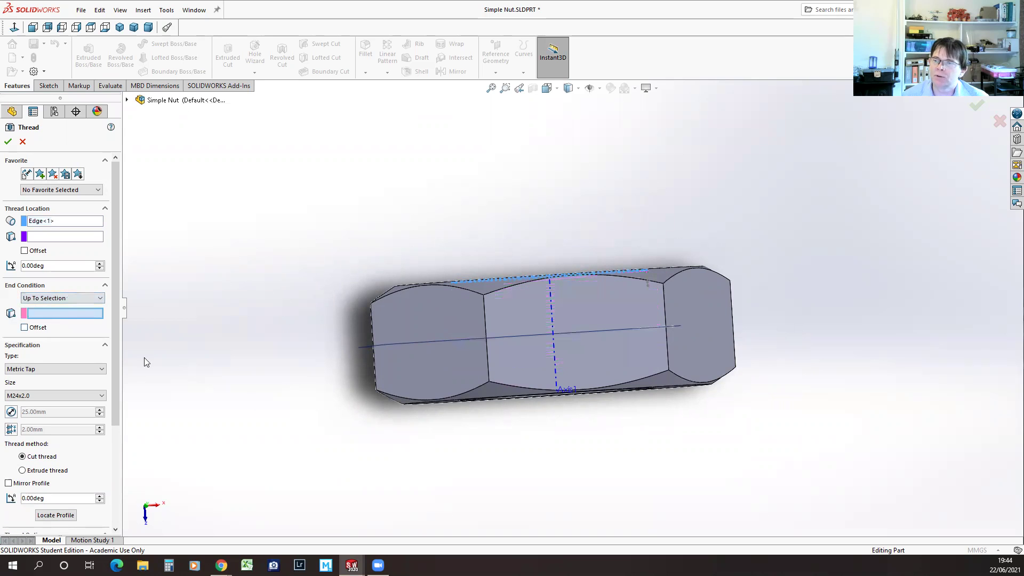
pyautogui.moveTo(450, 452); pyautogui.dragTo(452, 400, button='middle')
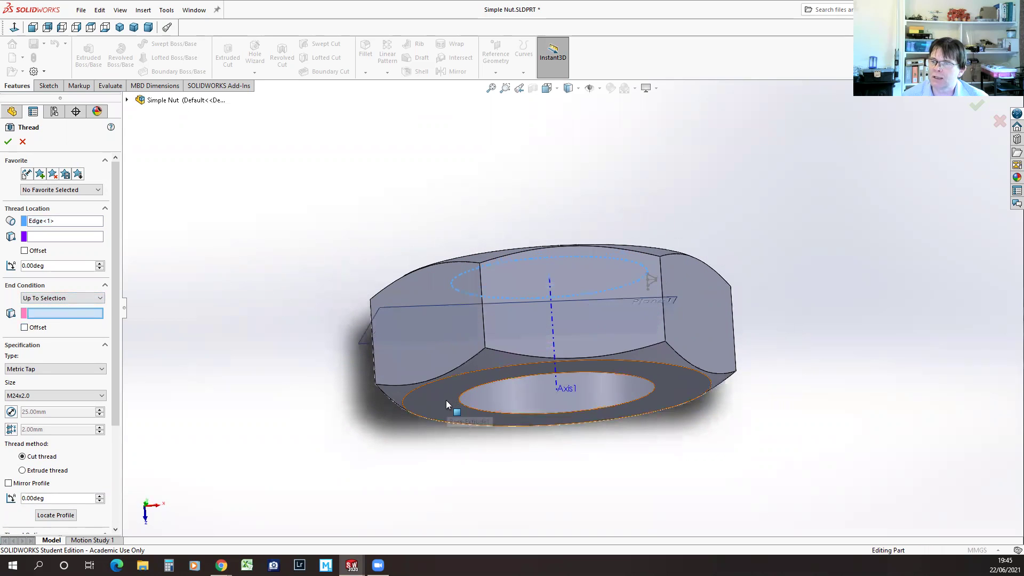
pyautogui.click(446, 400)
pyautogui.moveTo(242, 381); pyautogui.dragTo(224, 327, button='middle')
pyautogui.click(8, 142)
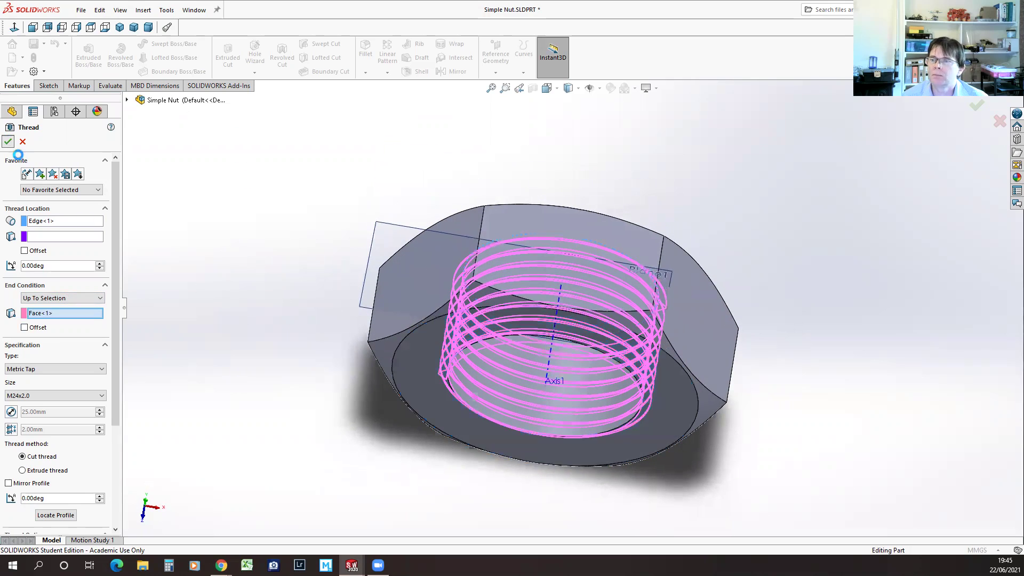
# - Inspect the threaded hole, rebuild the part and save it
pyautogui.moveTo(479, 489); pyautogui.dragTo(778, 499, button='middle')
pyautogui.moveTo(772, 318); pyautogui.dragTo(267, 160, button='middle')
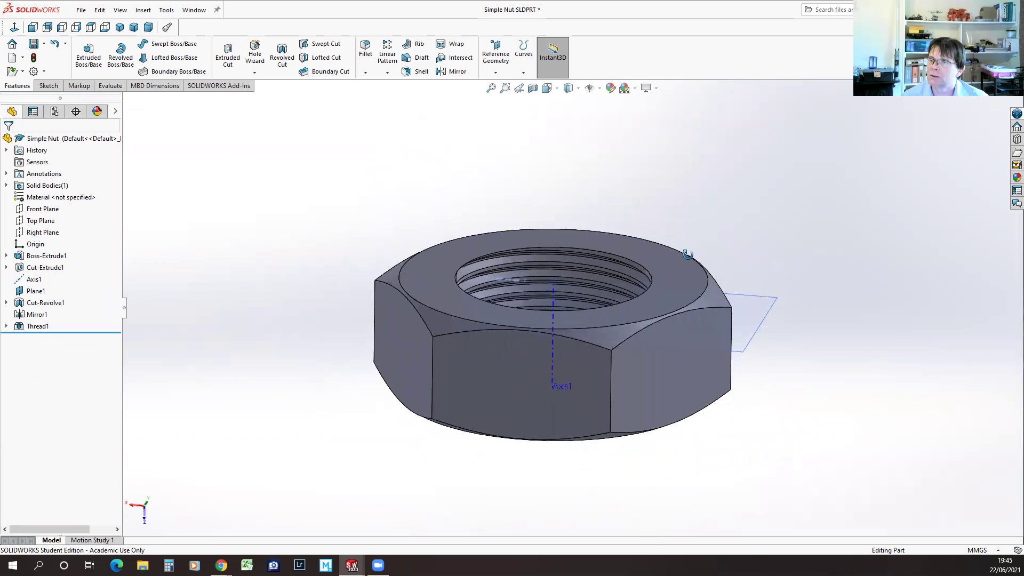
pyautogui.click(33, 44)
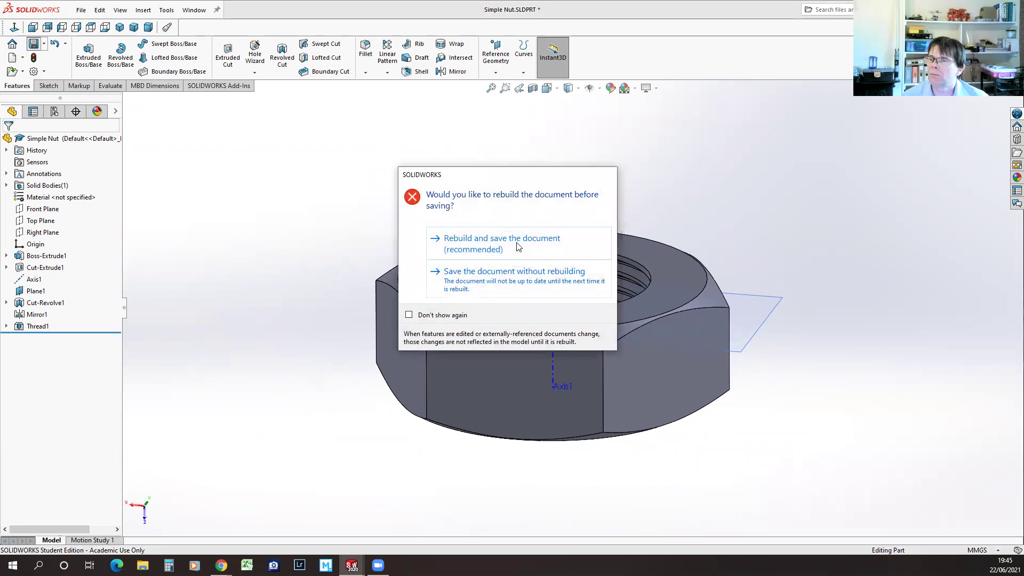
pyautogui.click(516, 242)
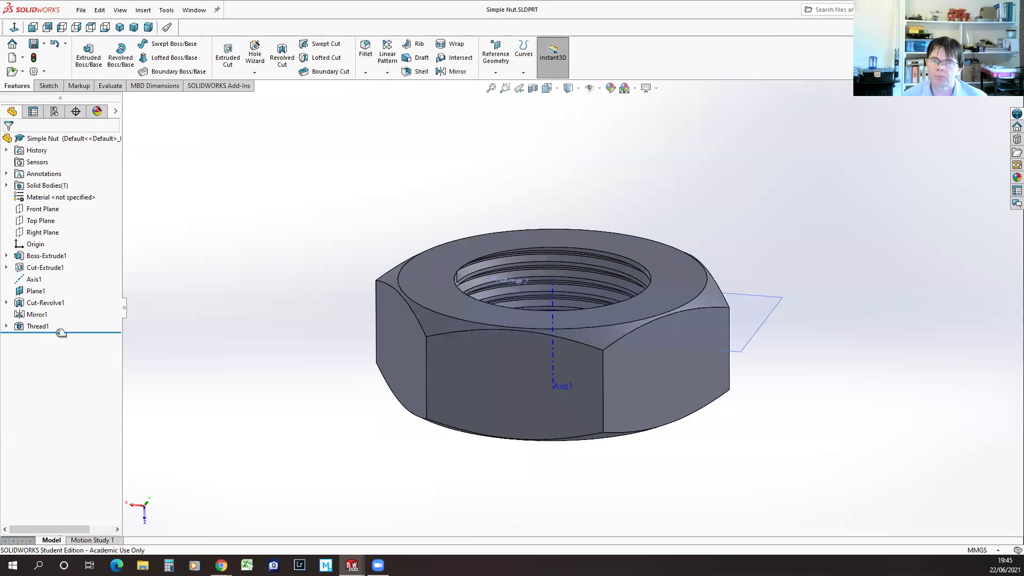
# - Edit the nut's thread feature, trying an Inch Tap thread of size 0.4375-20
pyautogui.click(24, 327)
pyautogui.click(27, 293)
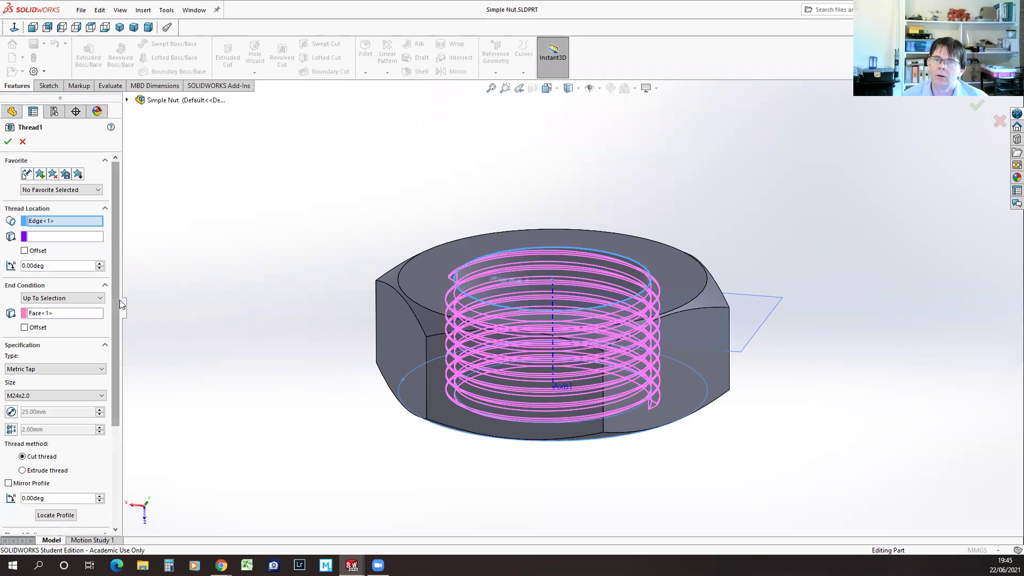
pyautogui.click(102, 370)
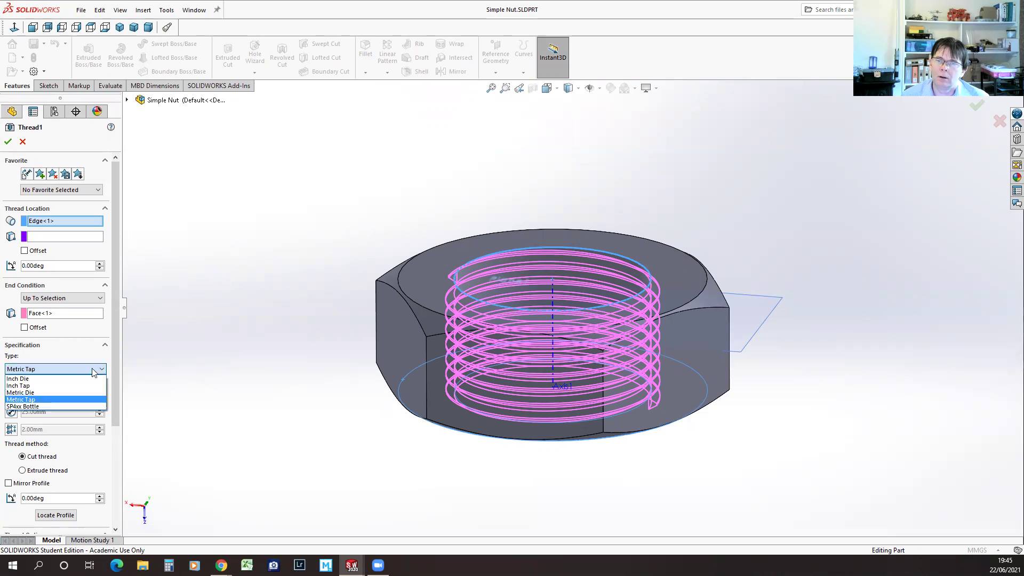
pyautogui.click(21, 386)
pyautogui.click(103, 396)
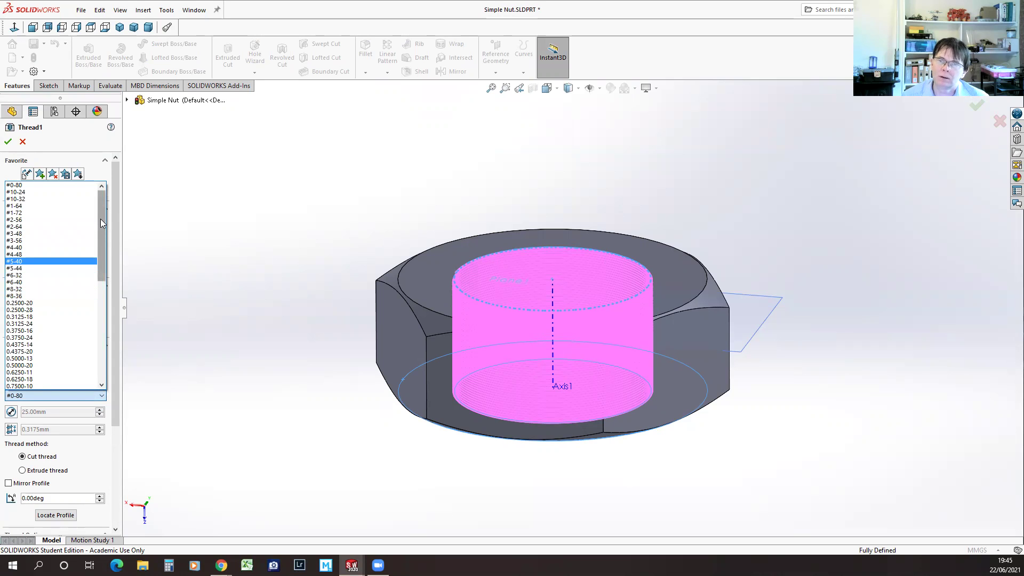
pyautogui.scroll(-3, 100, 223)
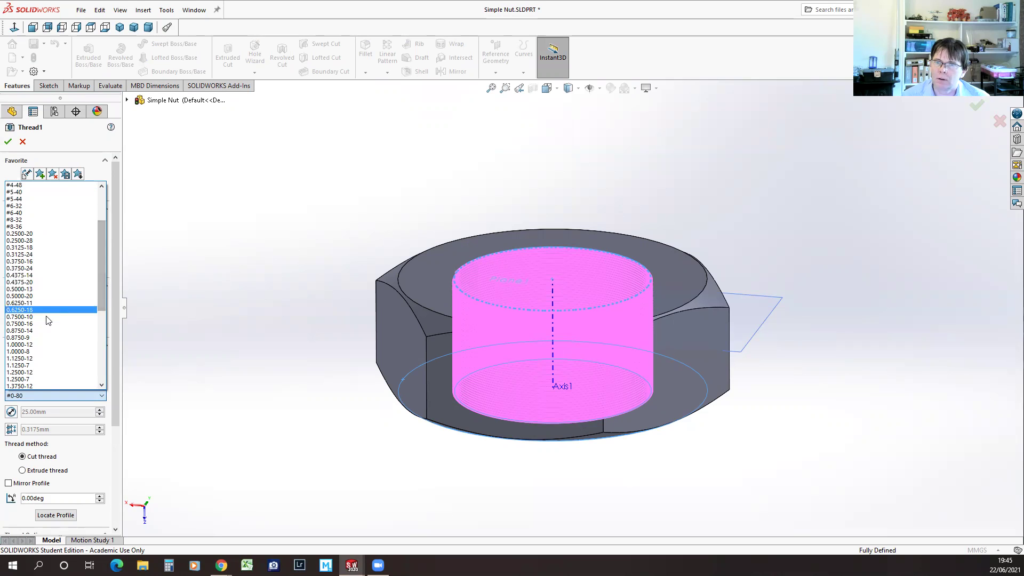
pyautogui.click(20, 283)
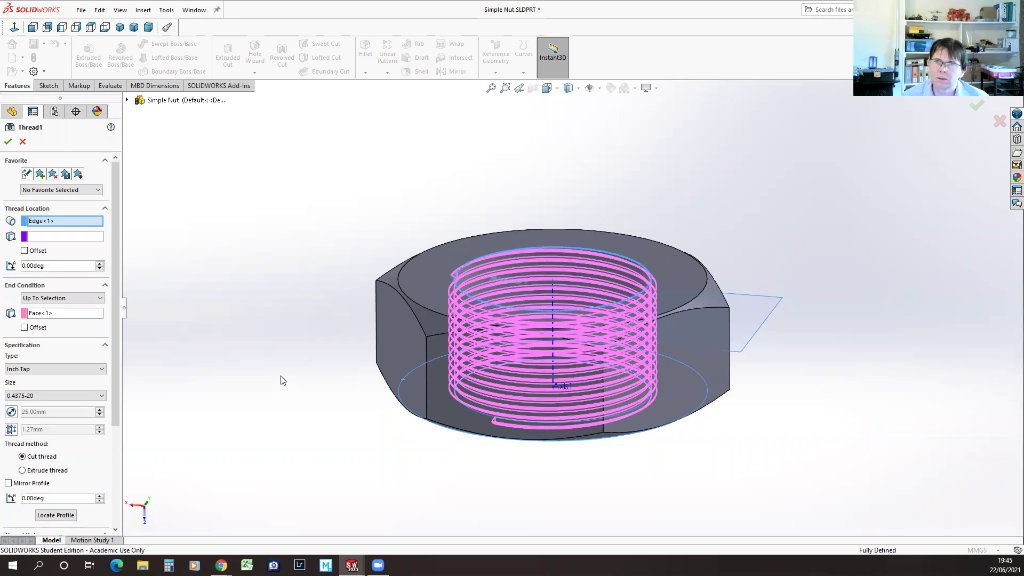
# - Try the coarser 1.7500-5 size for the inch tap thread
pyautogui.moveTo(281, 377)
pyautogui.mouseDown(button='middle')
pyautogui.moveTo(279, 327)
pyautogui.moveTo(277, 392)
pyautogui.mouseUp(button='middle')
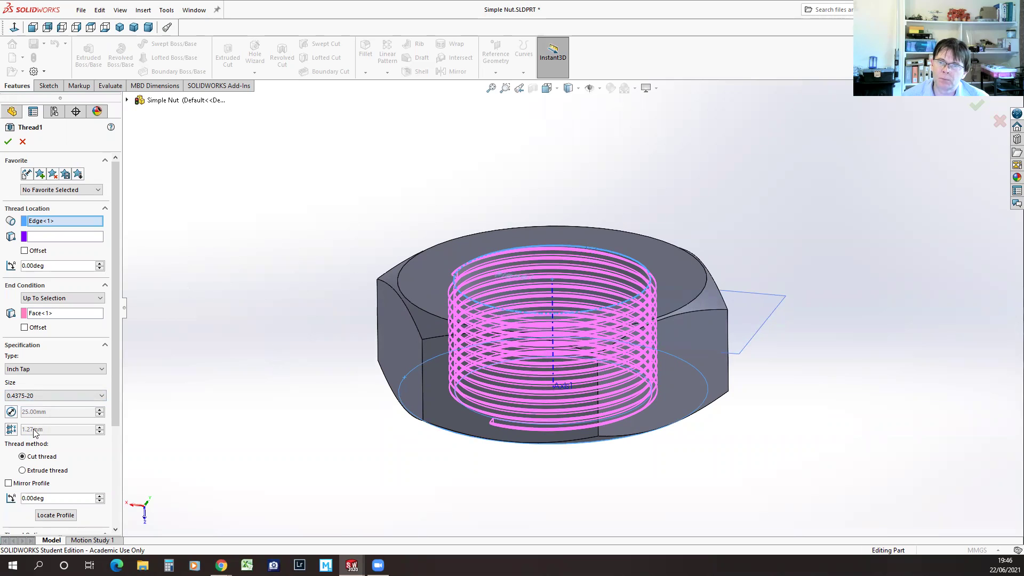
pyautogui.click(54, 396)
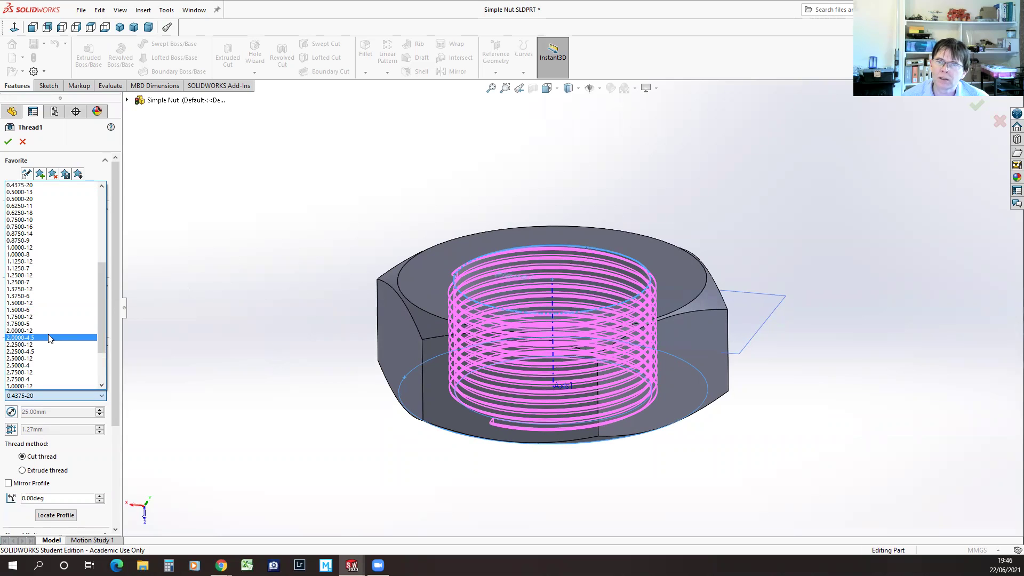
pyautogui.click(54, 324)
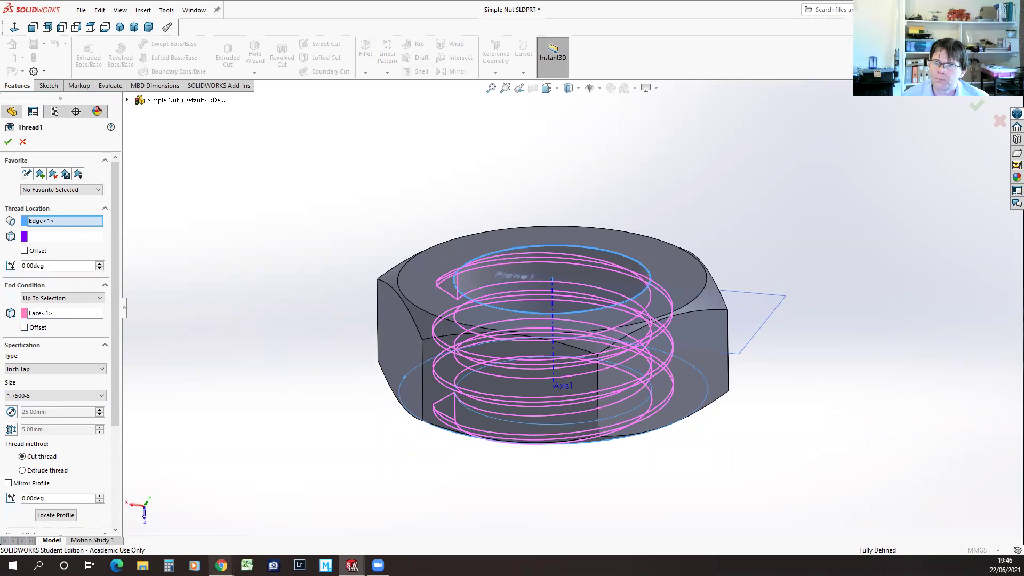
# - Switch to Chrome, open Wikipedia's British Standard Pipe article and look up the 3/4 size's threads per inch, copying its minor diameter in millimetres
pyautogui.moveTo(221, 564)
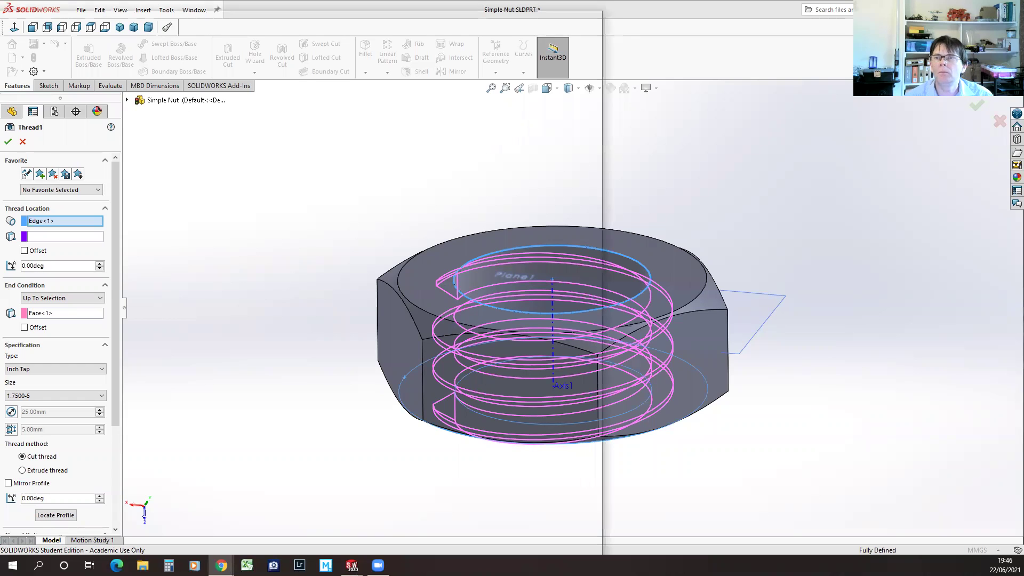
pyautogui.hotkey('alt', 'Tab')
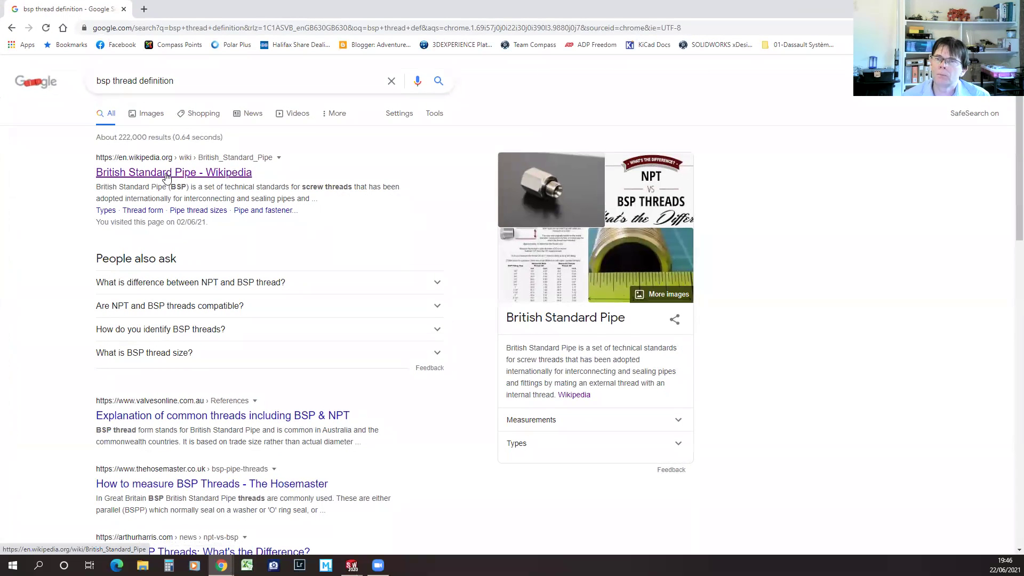
pyautogui.click(162, 174)
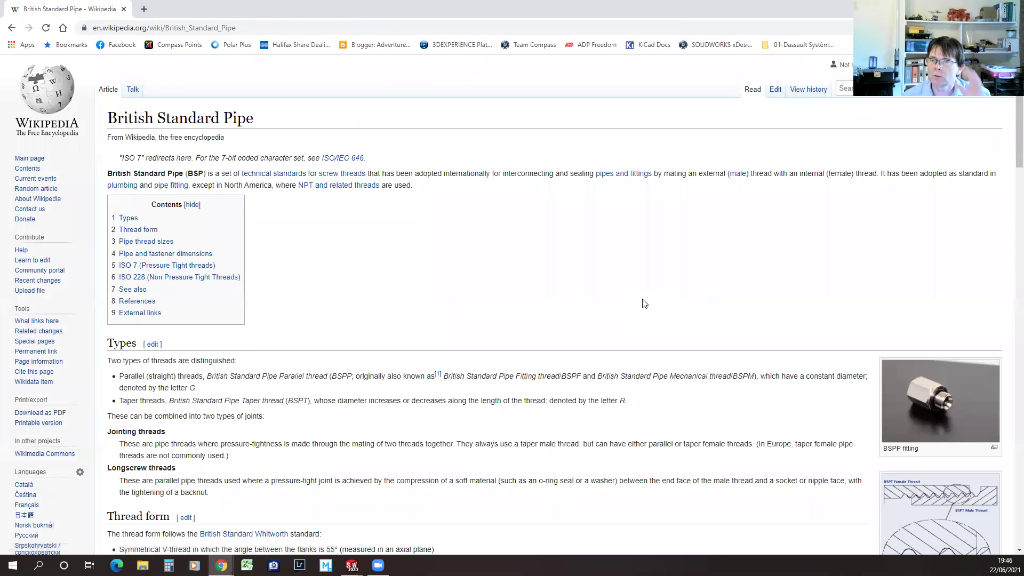
pyautogui.scroll(-10, 644, 301)
pyautogui.scroll(-1, 543, 305)
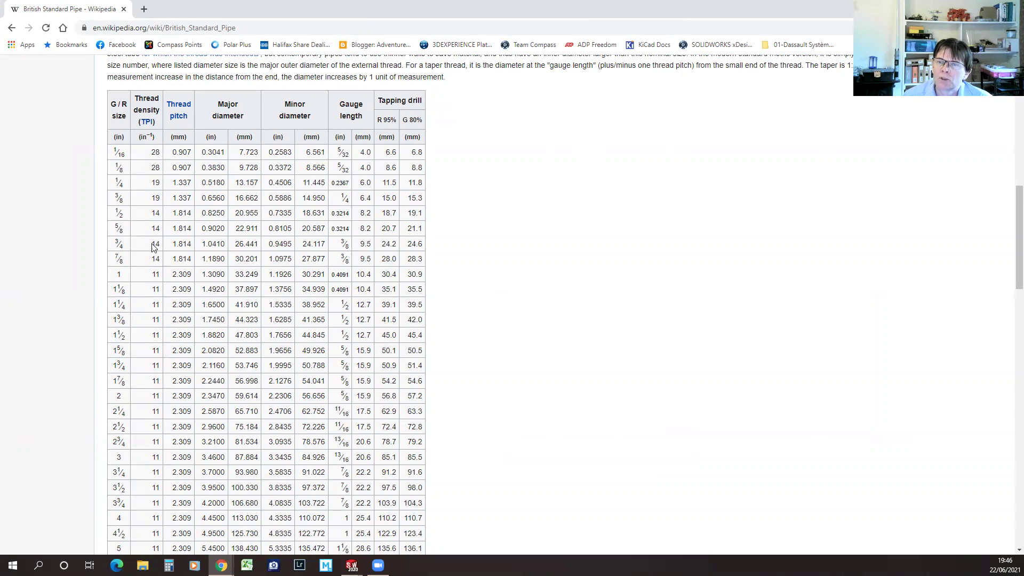
pyautogui.moveTo(153, 244); pyautogui.dragTo(162, 249)
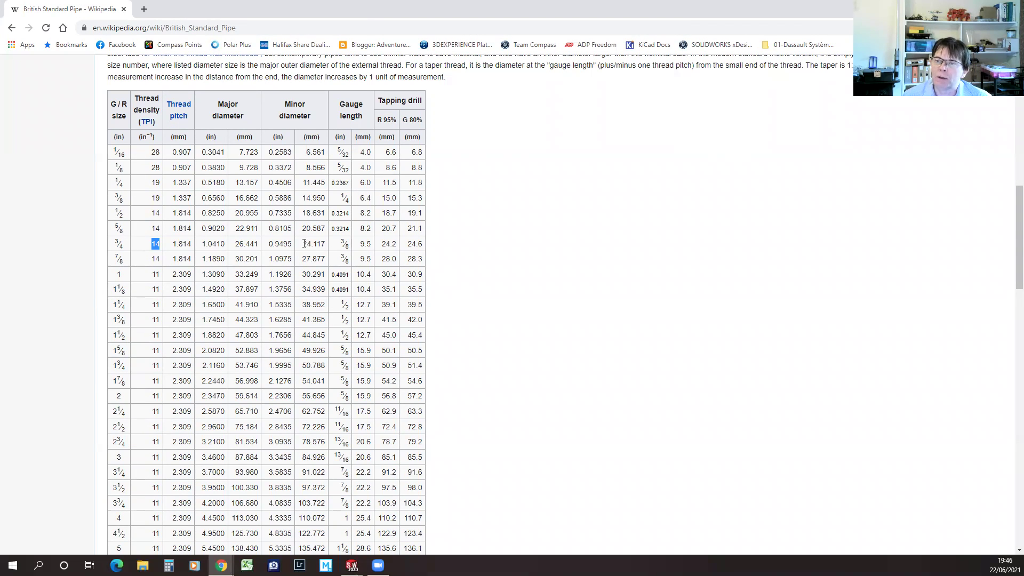
pyautogui.moveTo(303, 244); pyautogui.dragTo(326, 246)
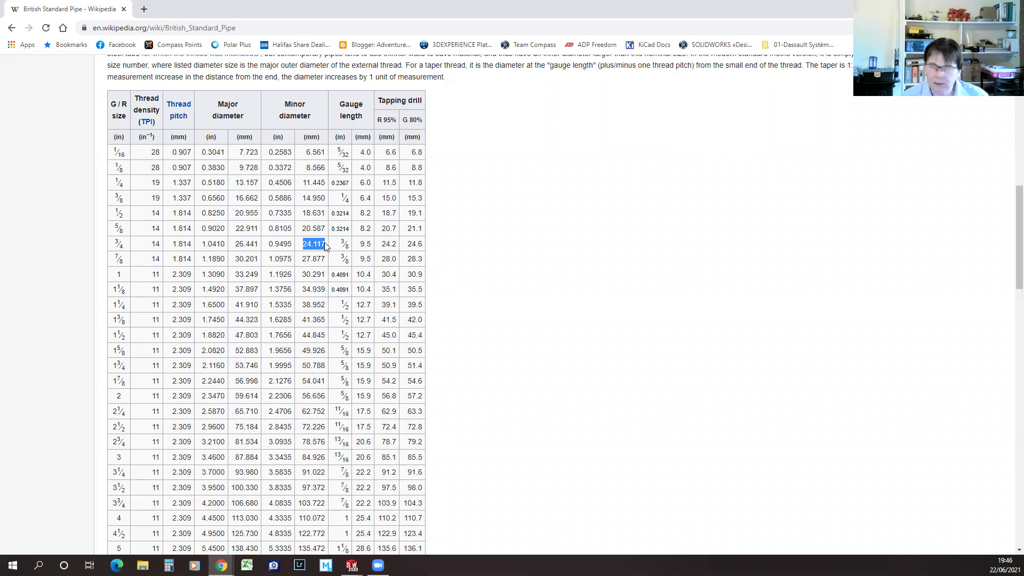
# - Switch back to SOLIDWORKS and try to apply the 1.7500-5 inch tap thread to the nut
pyautogui.click(352, 566)
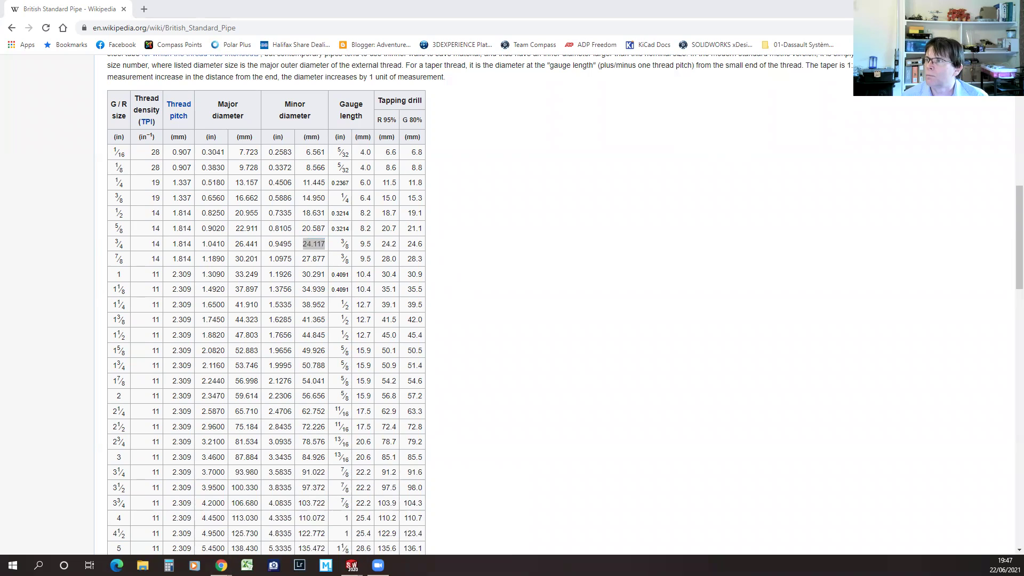
pyautogui.hotkey('alt', 'Tab')
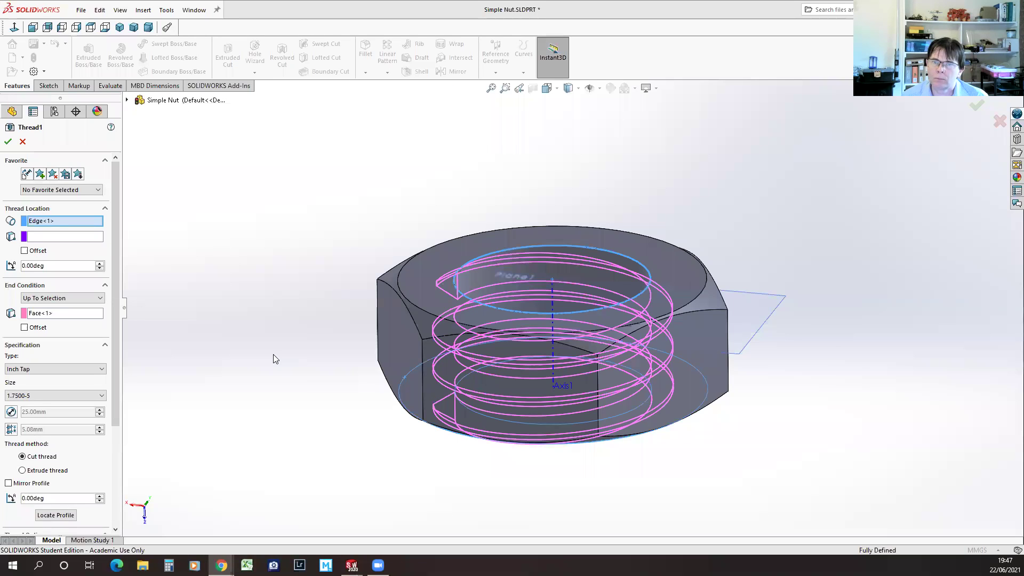
pyautogui.click(9, 143)
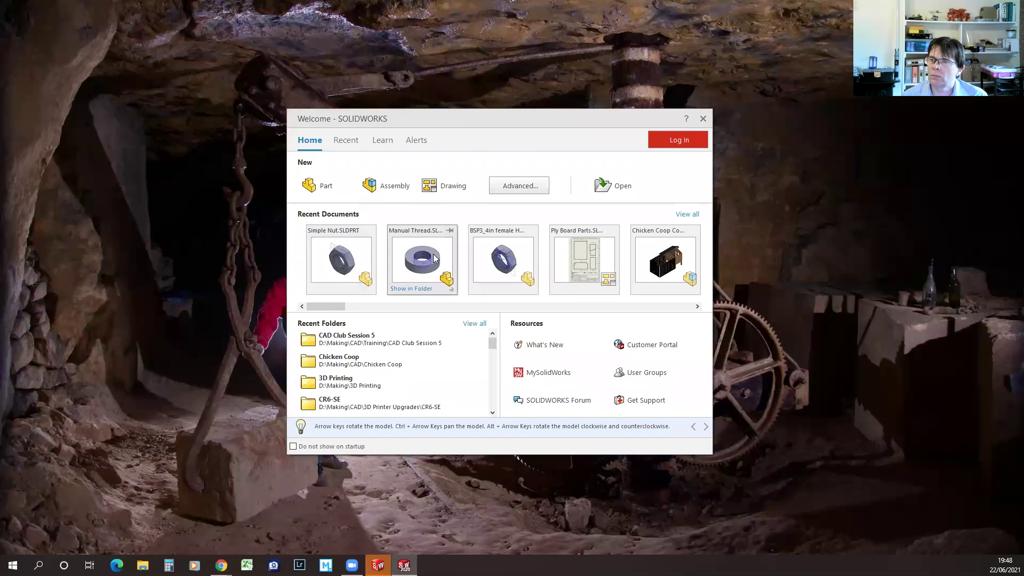
# - Reopen the recent Simple Nut part and set the central hole's diameter to the copied 24.117 mm
pyautogui.click(348, 260)
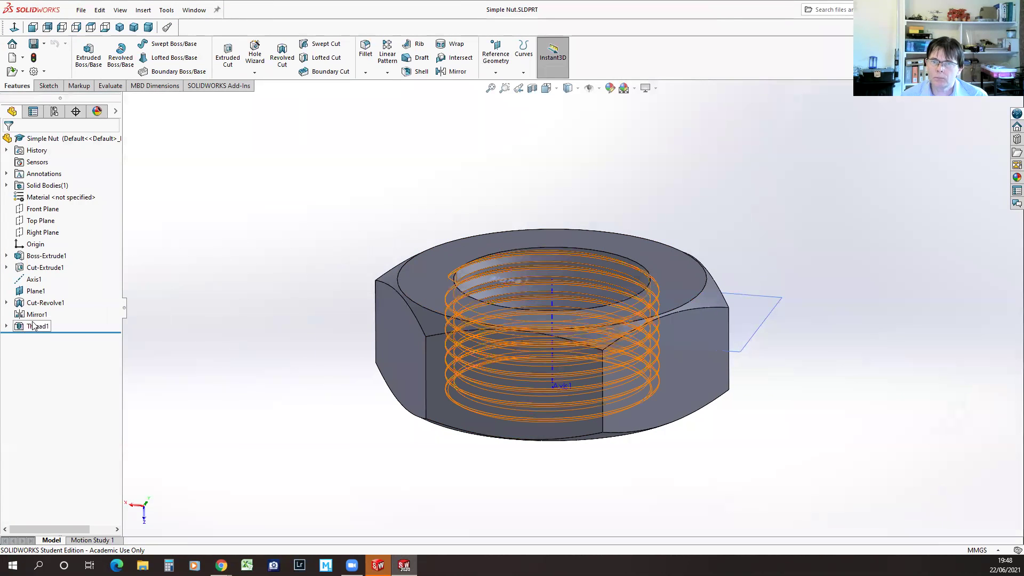
pyautogui.click(44, 303)
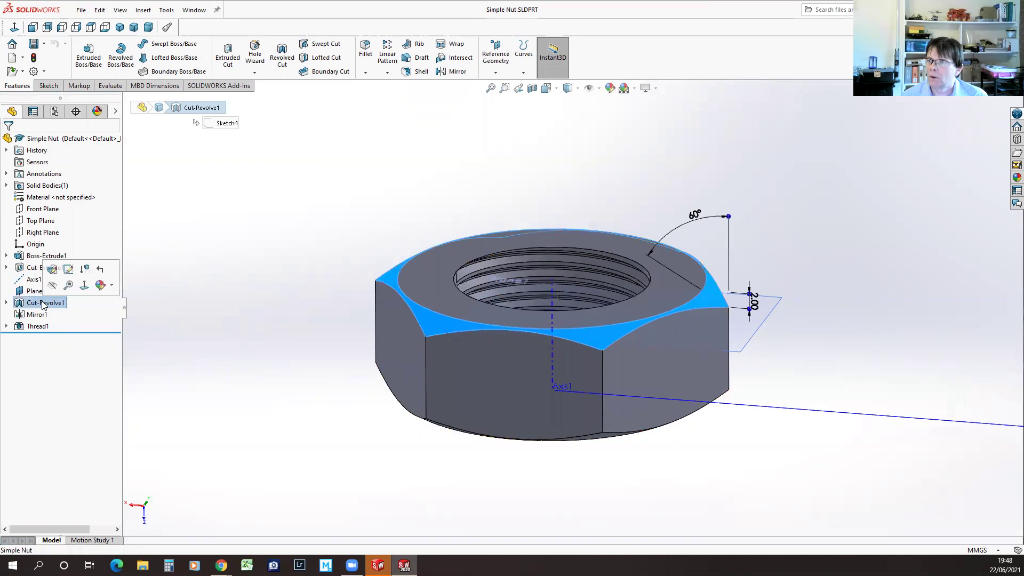
pyautogui.click(41, 268)
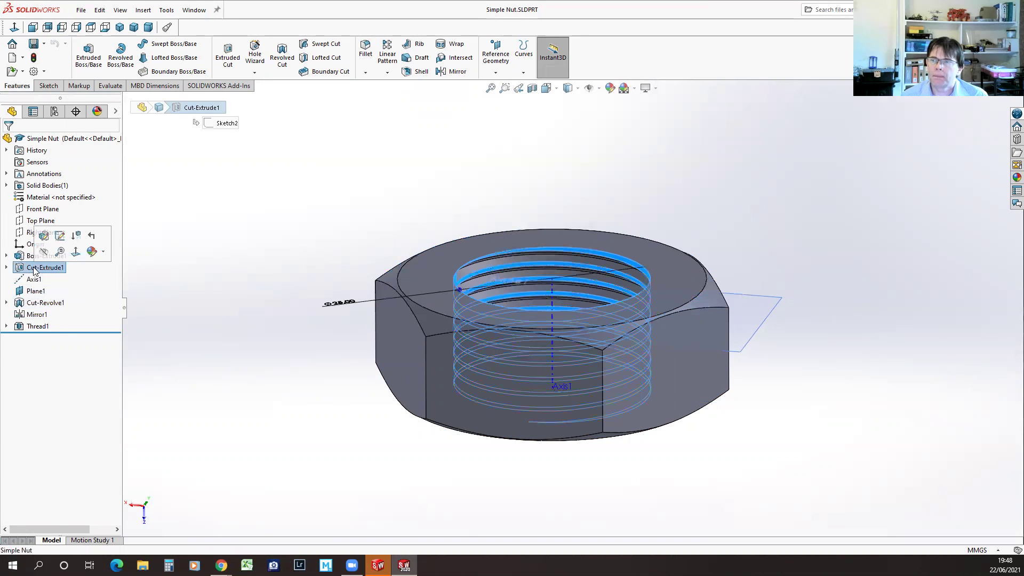
pyautogui.moveTo(354, 339); pyautogui.dragTo(365, 425, button='middle')
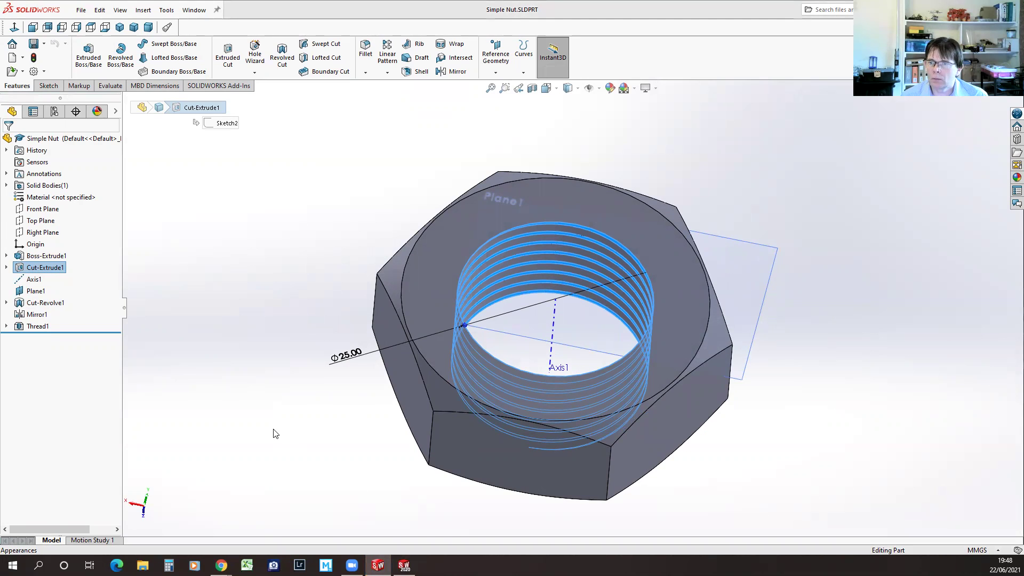
pyautogui.click(347, 356)
pyautogui.hotkey('ctrl', 'v')
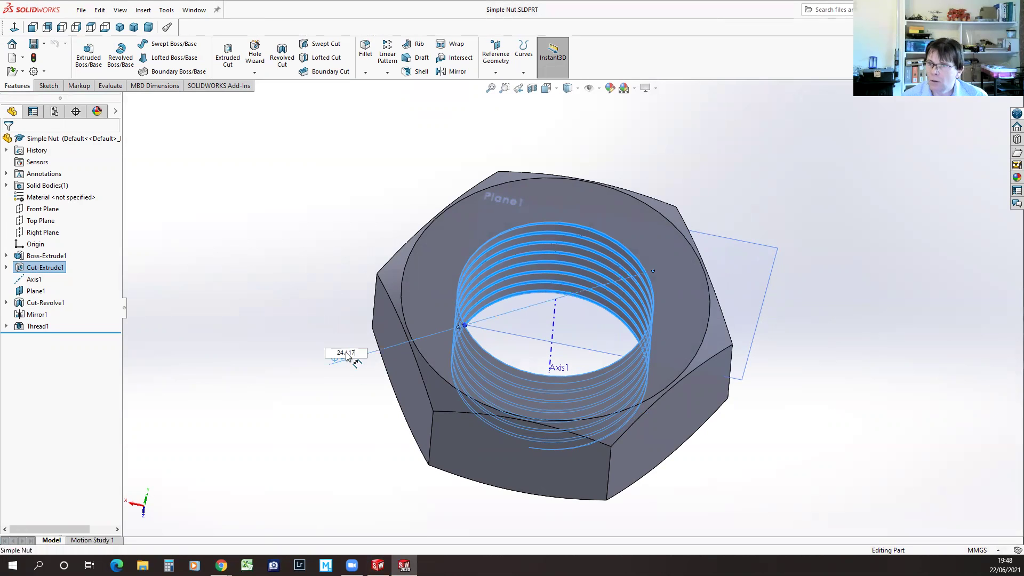
pyautogui.click(350, 386)
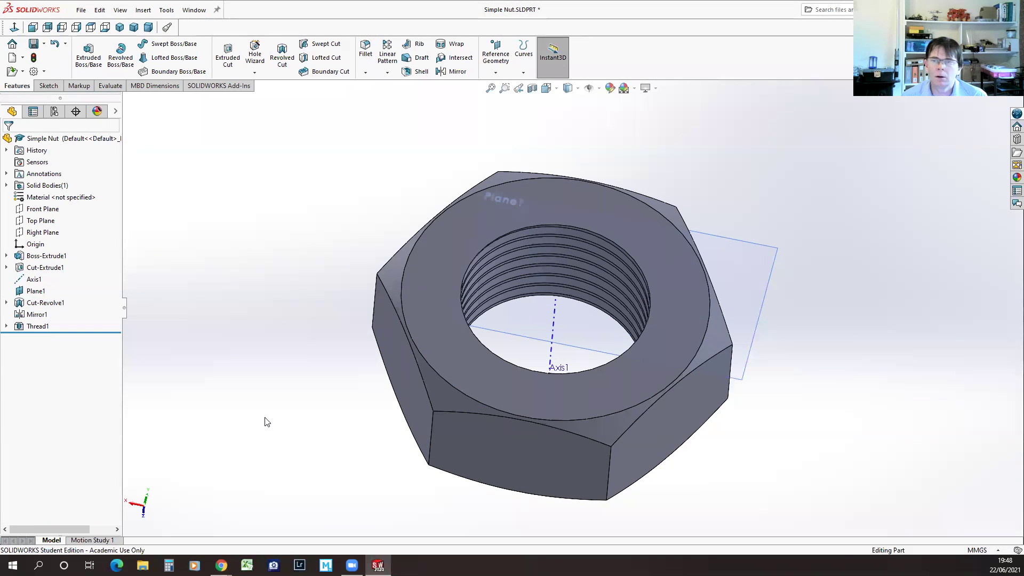
# - Edit the nut's thread feature to an Inch Tap thread of size 0.4375-14 and apply the change
pyautogui.click(4, 327)
pyautogui.click(35, 326)
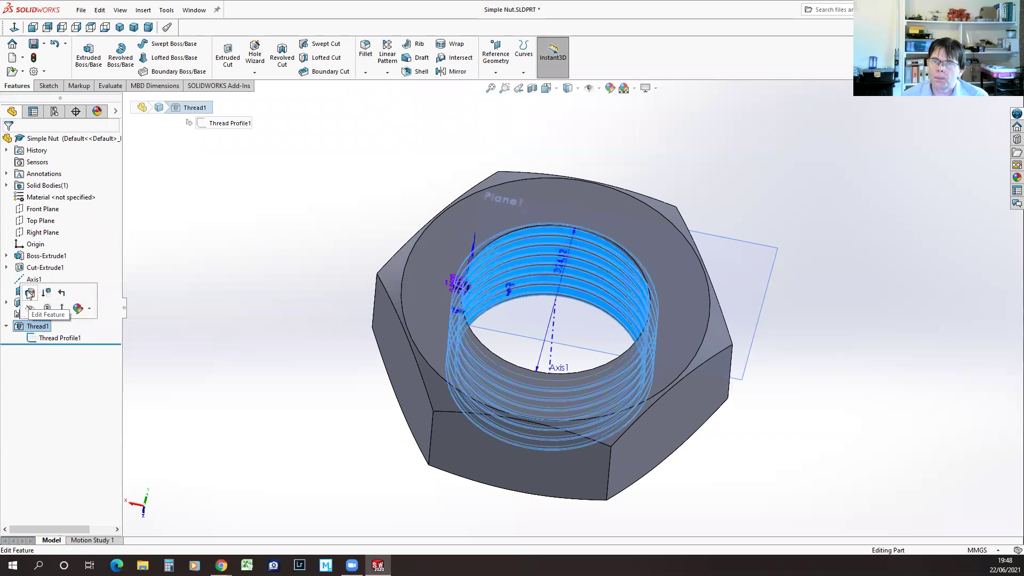
pyautogui.click(29, 293)
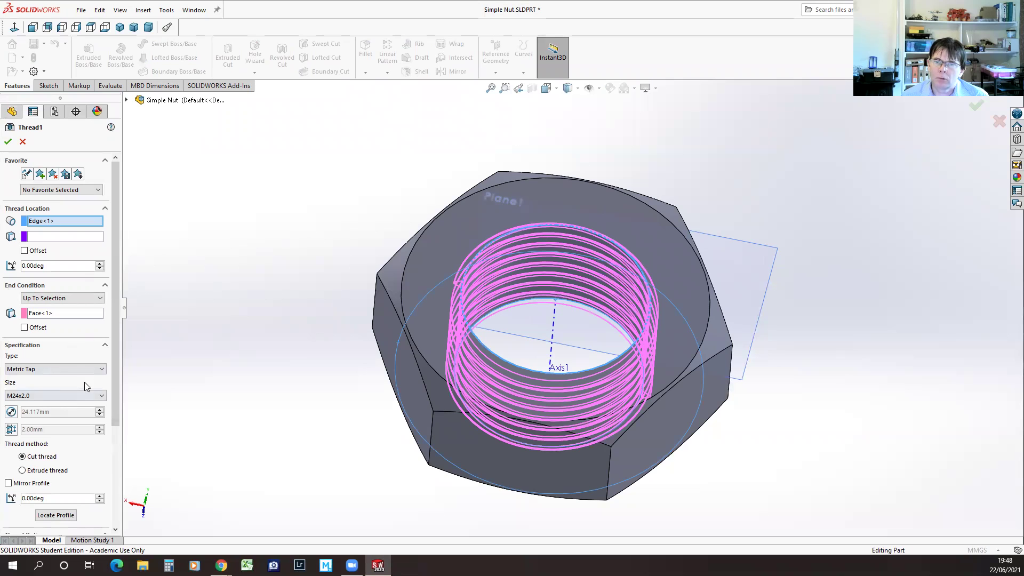
pyautogui.click(99, 375)
pyautogui.click(30, 394)
pyautogui.click(101, 396)
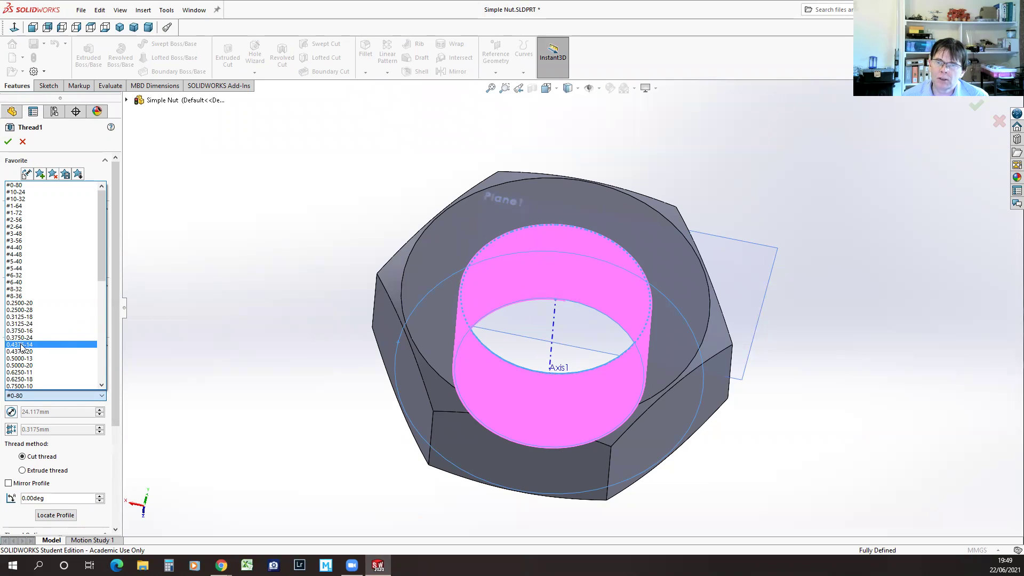
pyautogui.moveTo(101, 266); pyautogui.dragTo(105, 340)
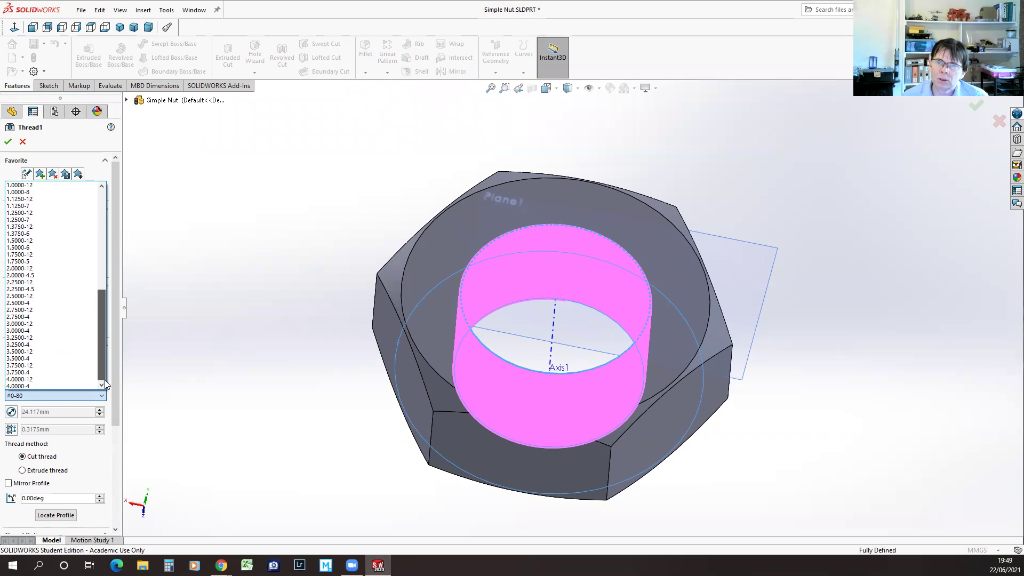
pyautogui.moveTo(105, 367); pyautogui.dragTo(105, 330)
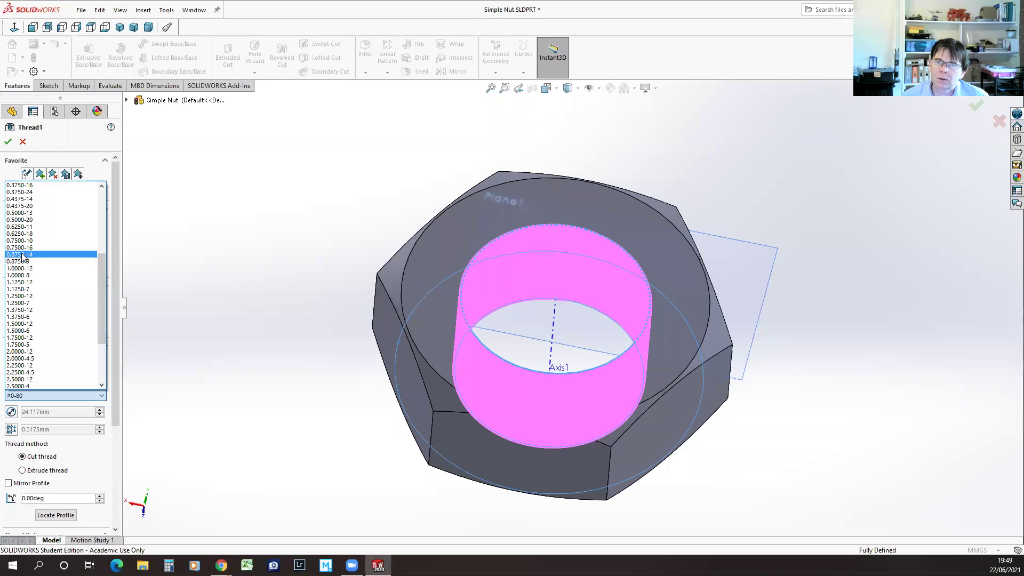
pyautogui.click(19, 198)
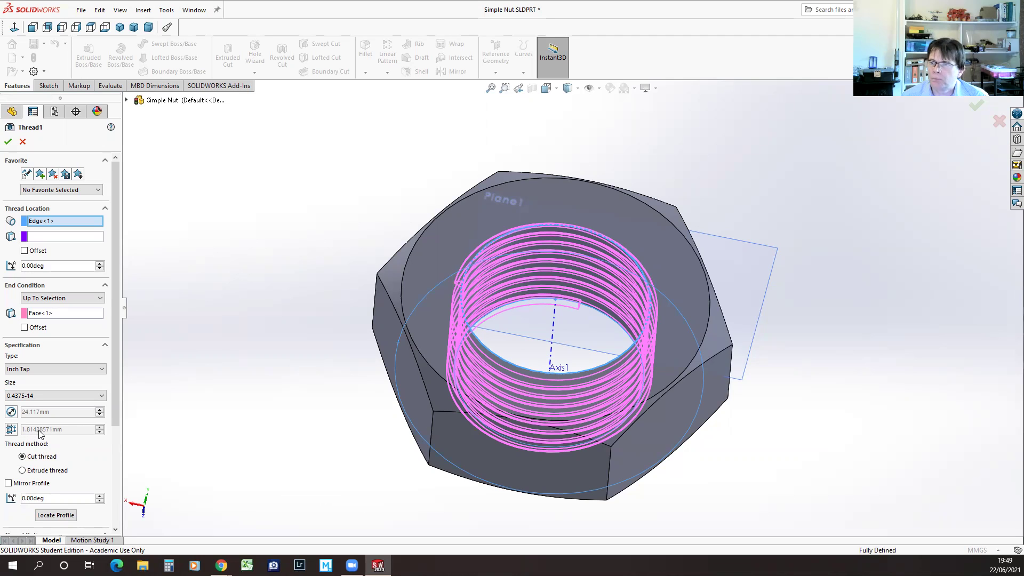
pyautogui.moveTo(384, 382); pyautogui.dragTo(433, 315, button='middle')
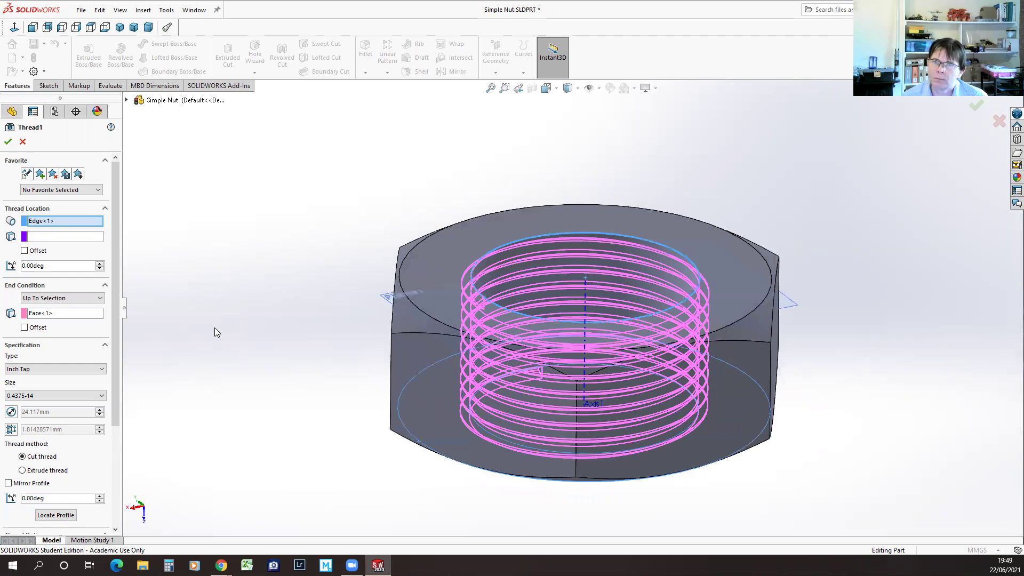
pyautogui.click(7, 141)
# - Inspect the inch-threaded hole and suppress the nut's thread feature
pyautogui.moveTo(319, 372); pyautogui.dragTo(427, 538, button='middle')
pyautogui.moveTo(827, 275); pyautogui.dragTo(852, 206, button='middle')
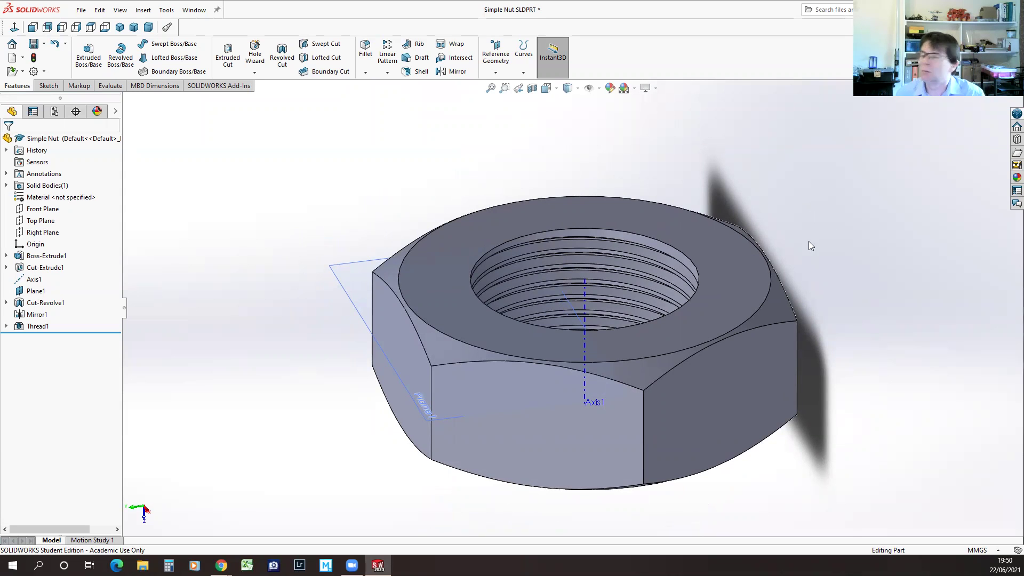
pyautogui.moveTo(866, 202); pyautogui.dragTo(855, 264, button='middle')
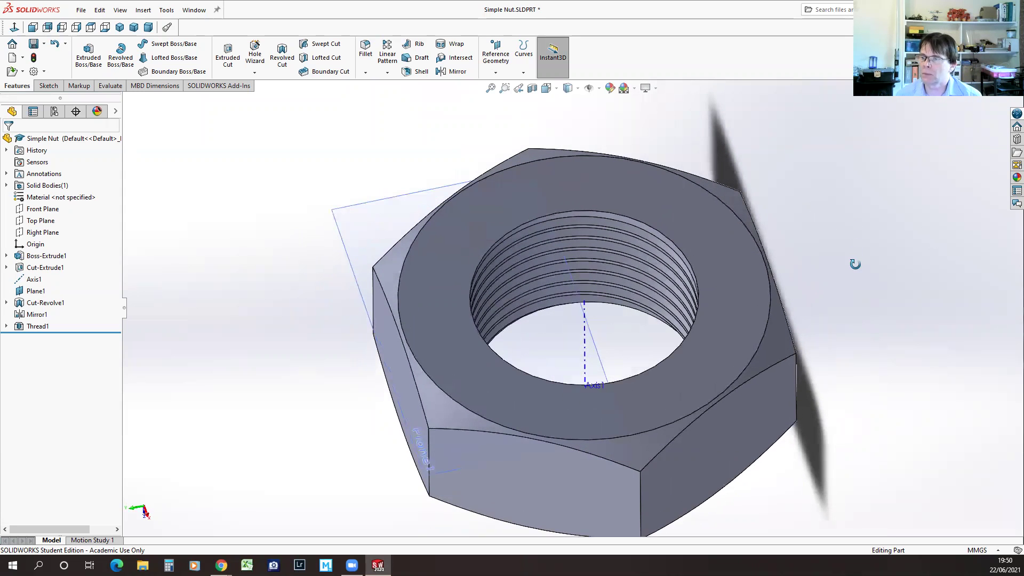
pyautogui.moveTo(883, 345); pyautogui.dragTo(882, 324, button='middle')
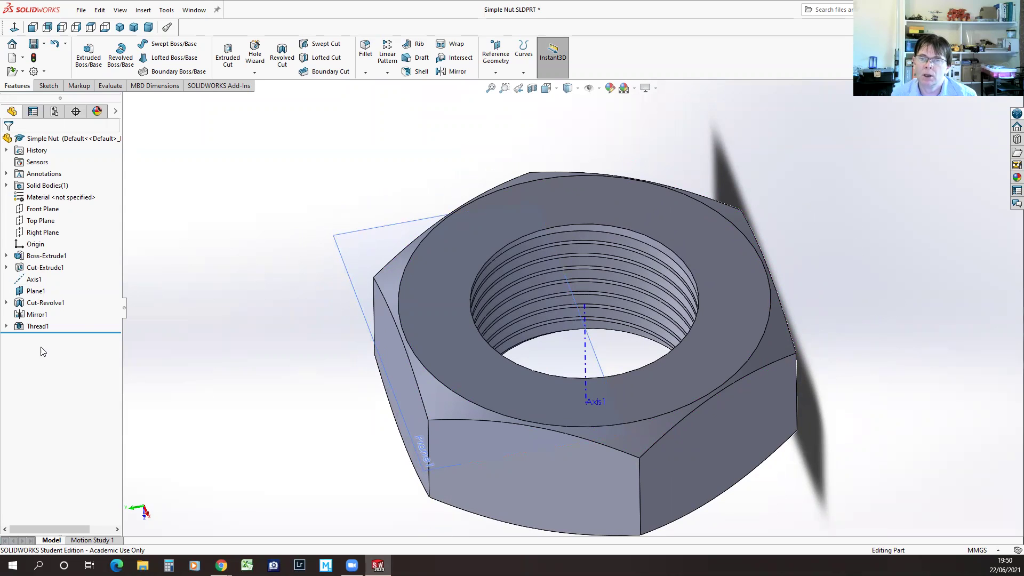
pyautogui.click(18, 326)
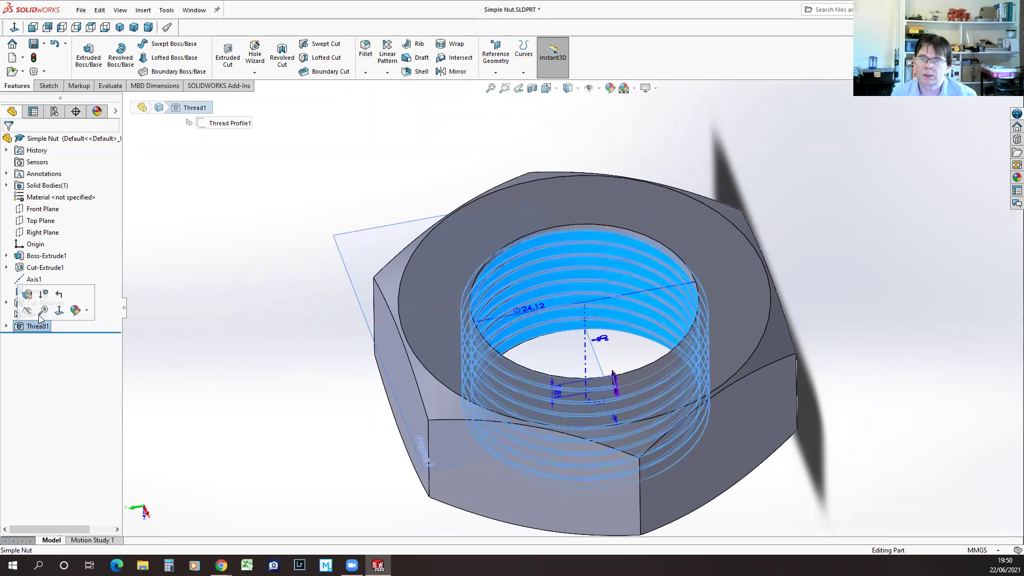
pyautogui.click(75, 309)
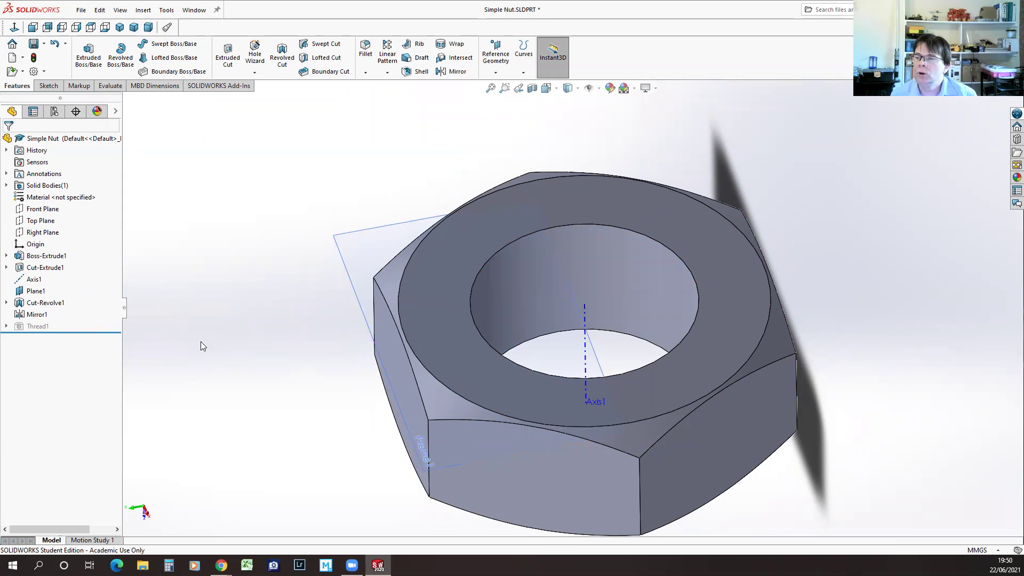
# - Start a Helix/Spiral on the nut's top face, convert the central hole's edge into its base circle, and finish the sketch
pyautogui.moveTo(233, 313); pyautogui.dragTo(229, 305, button='middle')
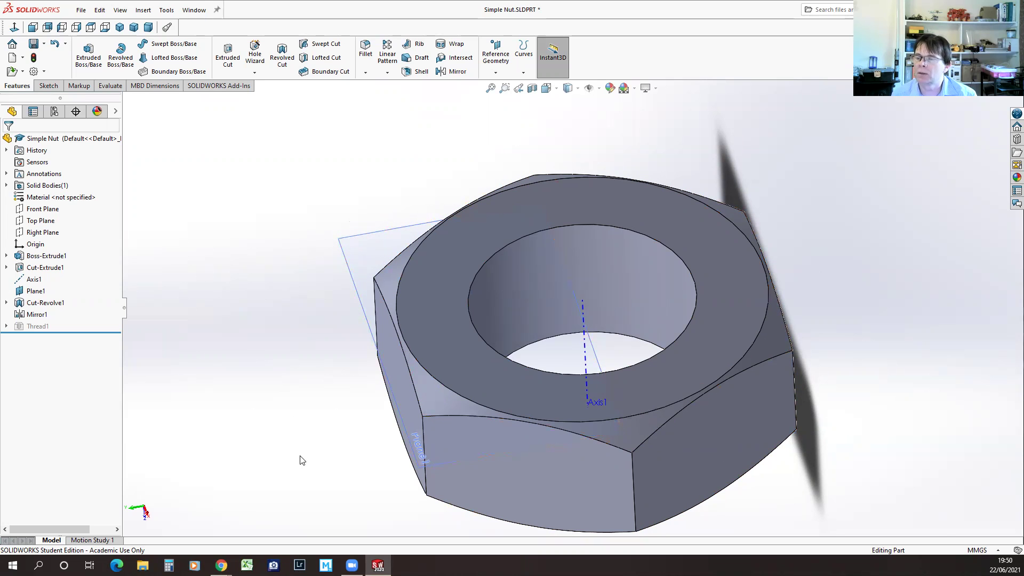
pyautogui.moveTo(298, 466)
pyautogui.mouseDown(button='middle')
pyautogui.moveTo(295, 432)
pyautogui.moveTo(299, 462)
pyautogui.mouseUp(button='middle')
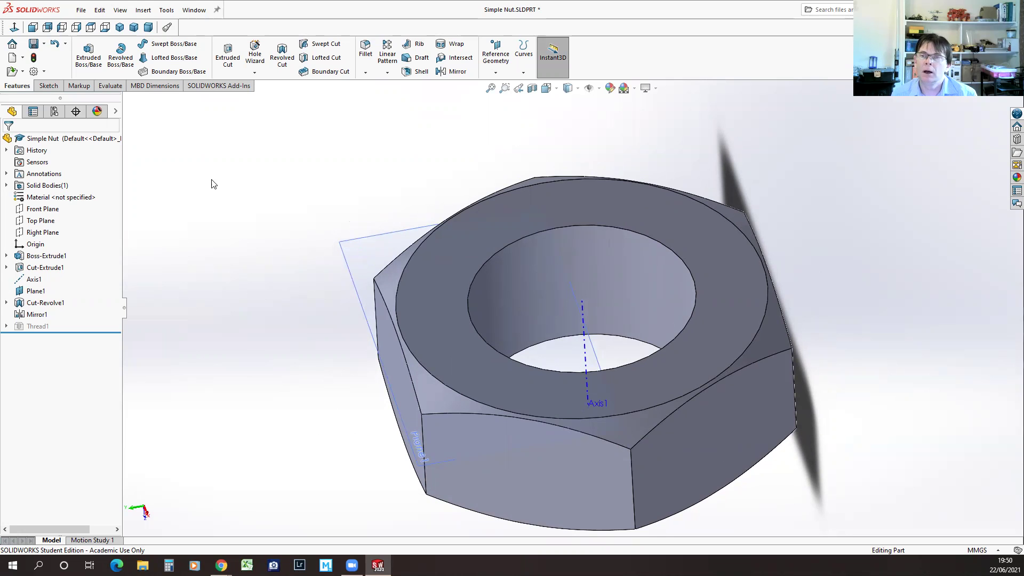
pyautogui.click(144, 10)
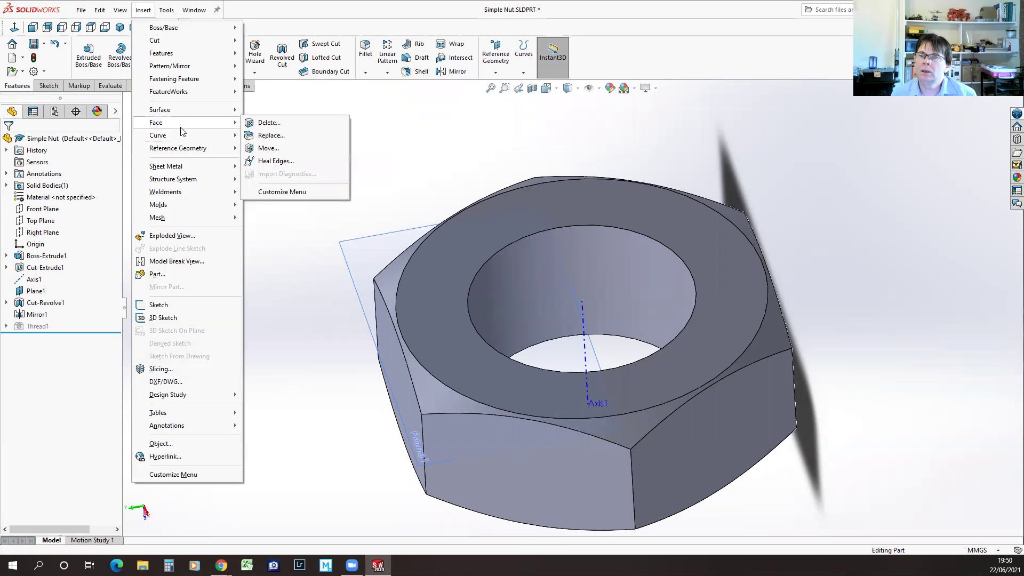
pyautogui.moveTo(202, 136)
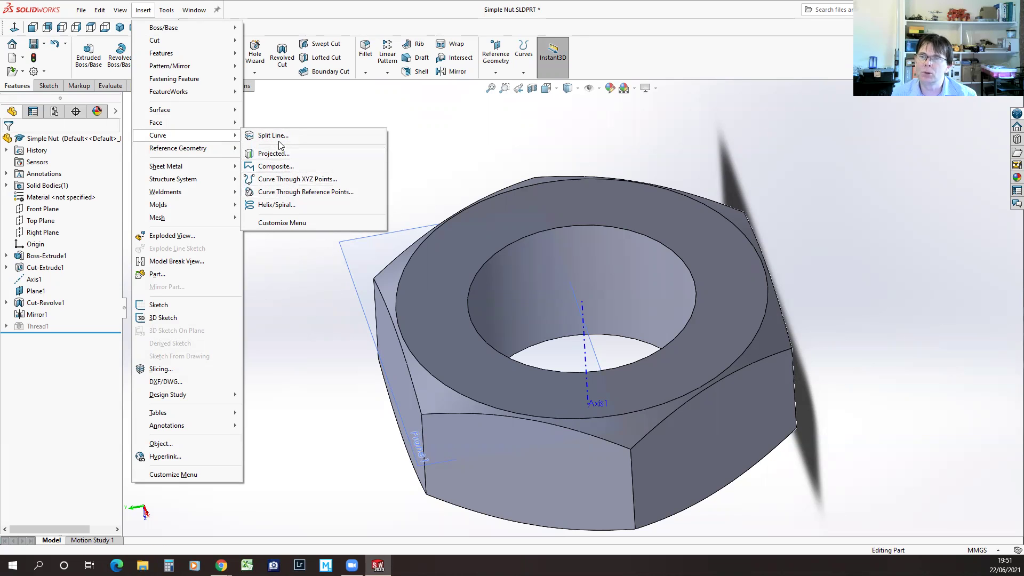
pyautogui.click(283, 209)
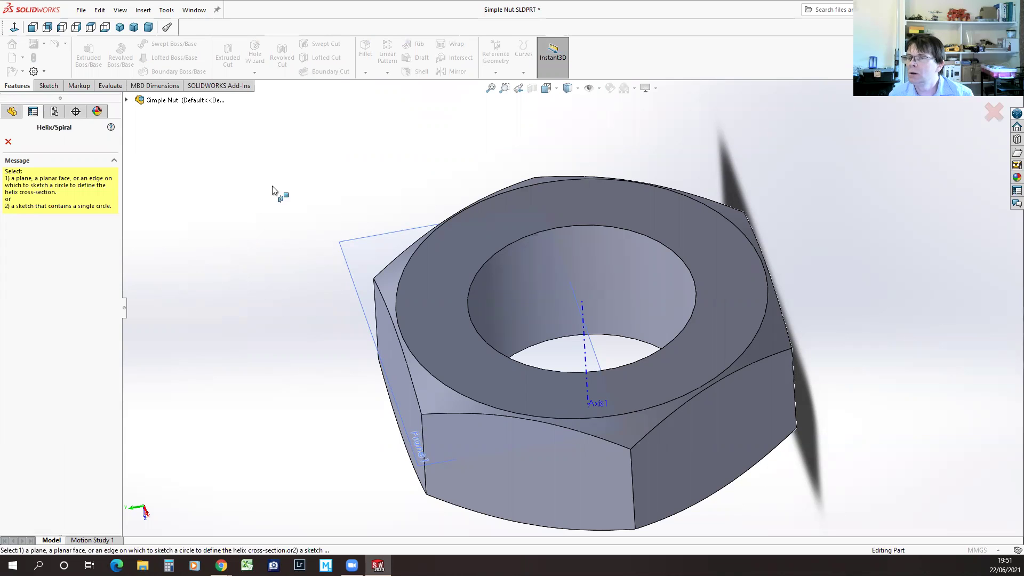
pyautogui.click(518, 236)
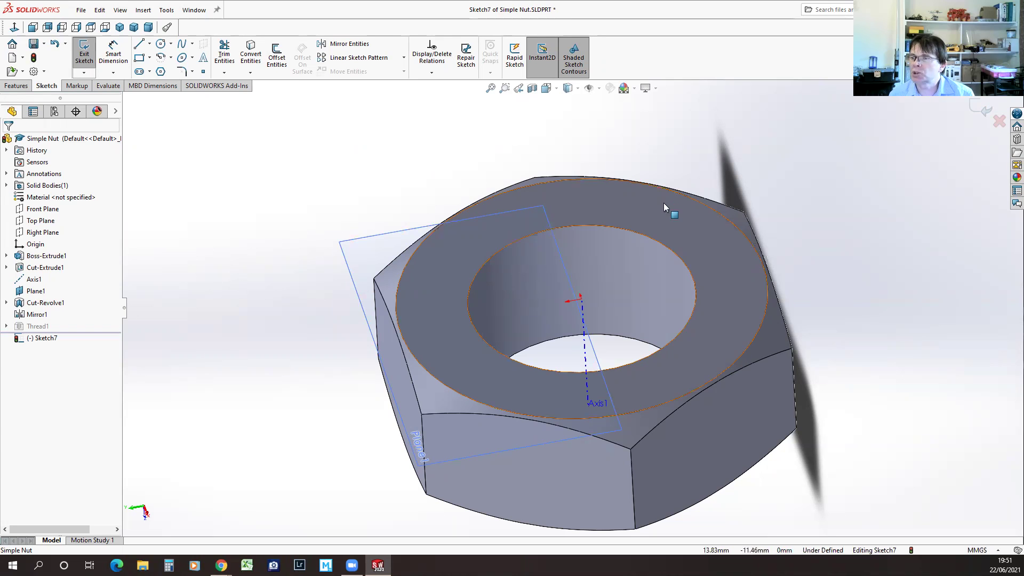
pyautogui.click(610, 227)
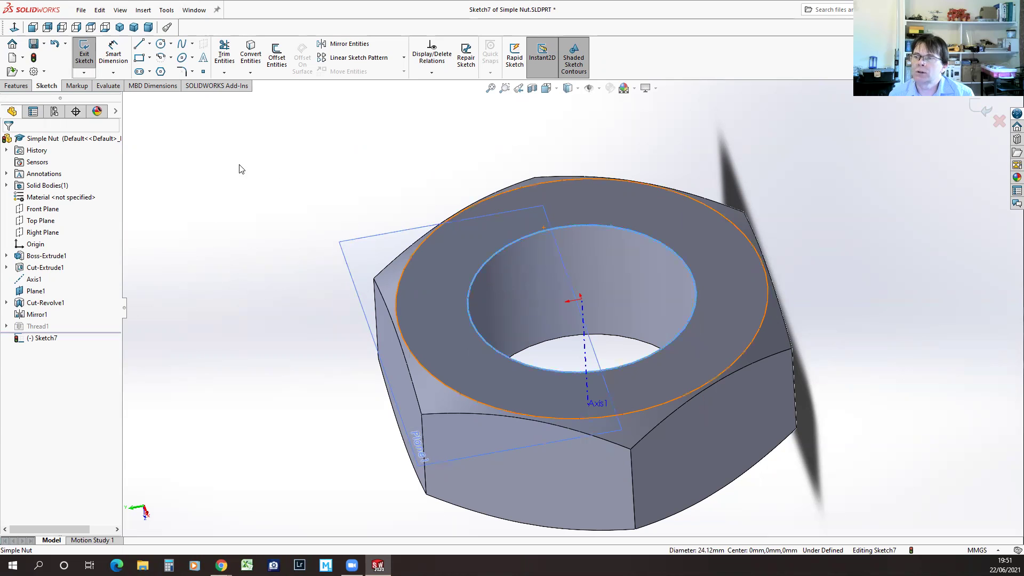
pyautogui.click(250, 57)
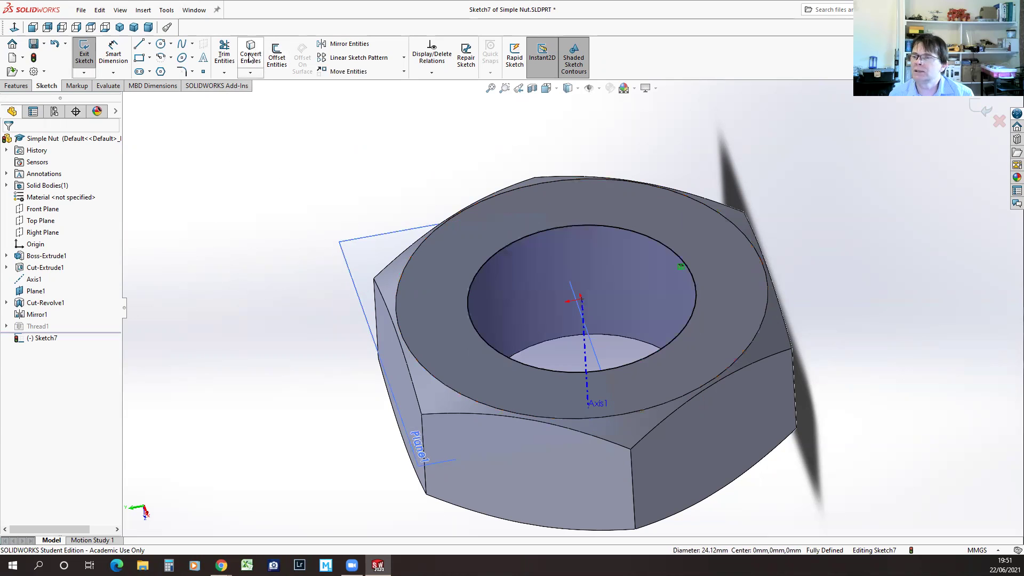
pyautogui.click(83, 44)
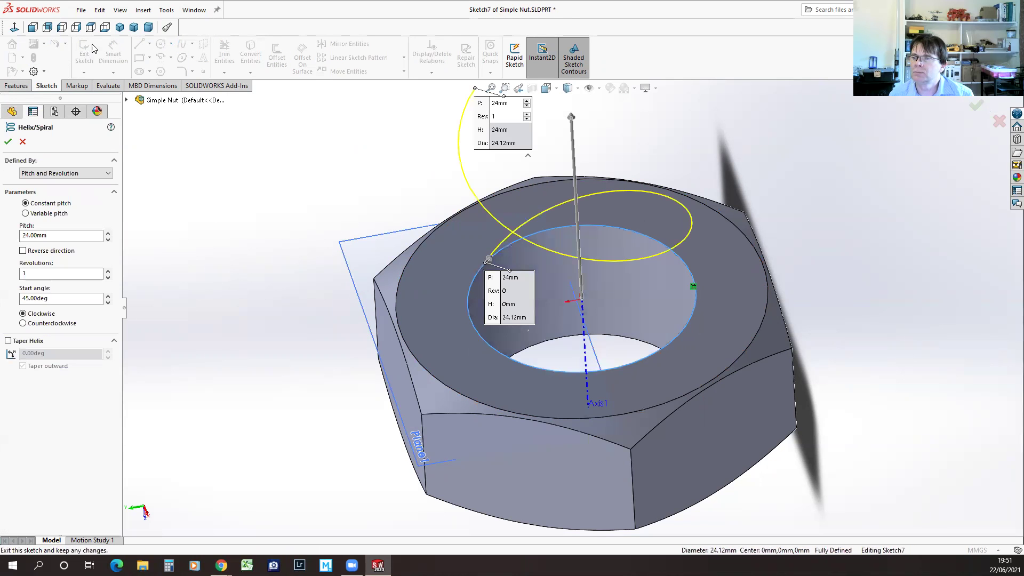
# - Switch to the browser's British Standard Pipe table, highlight the 3/4 inch thread pitch in mm, and return to SOLIDWORKS
pyautogui.moveTo(285, 329); pyautogui.dragTo(288, 289, button='middle')
pyautogui.scroll(3, 288, 289)
pyautogui.moveTo(346, 327); pyautogui.dragTo(348, 360, button='middle')
pyautogui.scroll(-1, 345, 302)
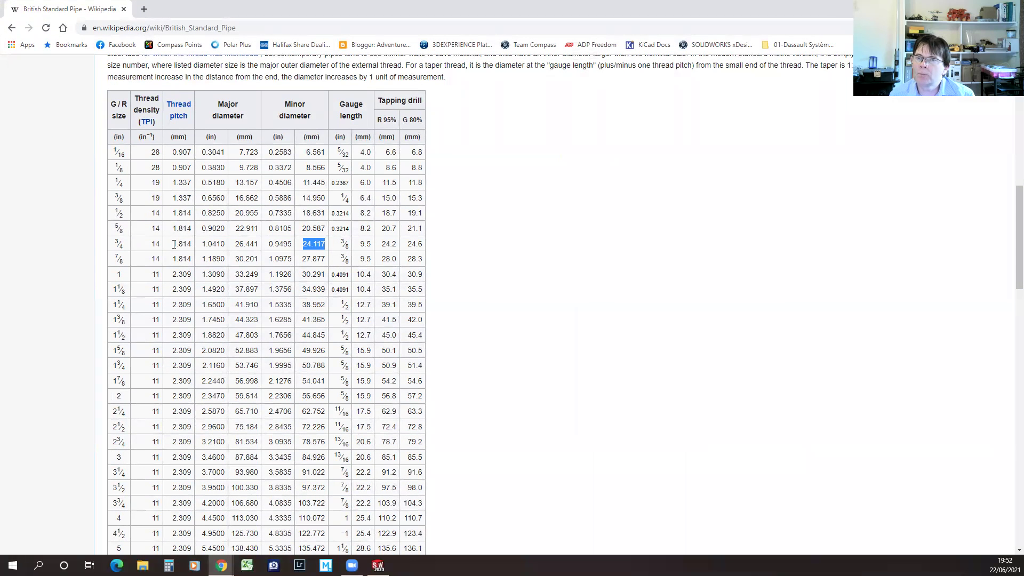
pyautogui.moveTo(174, 244); pyautogui.dragTo(191, 244)
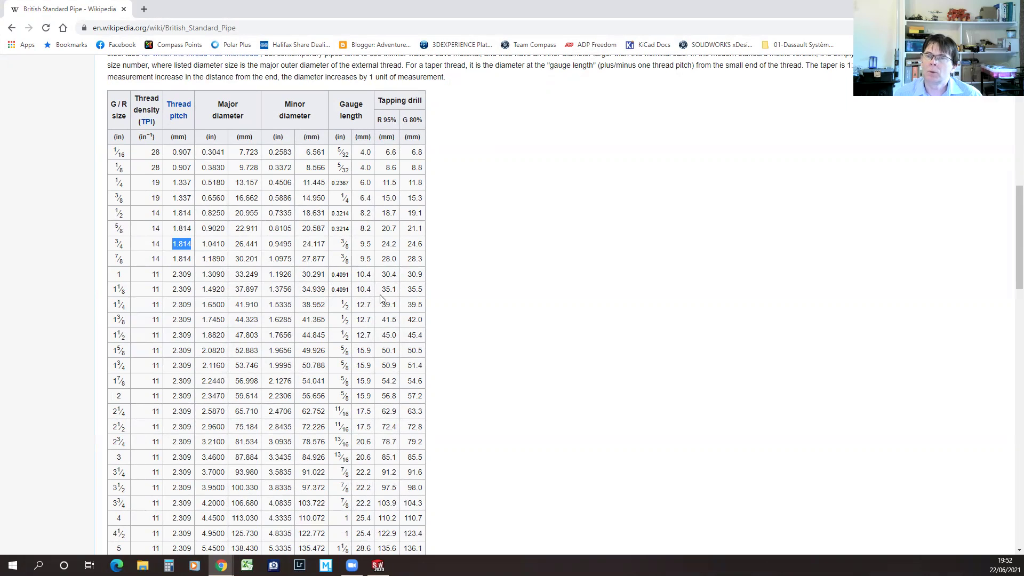
pyautogui.click(378, 566)
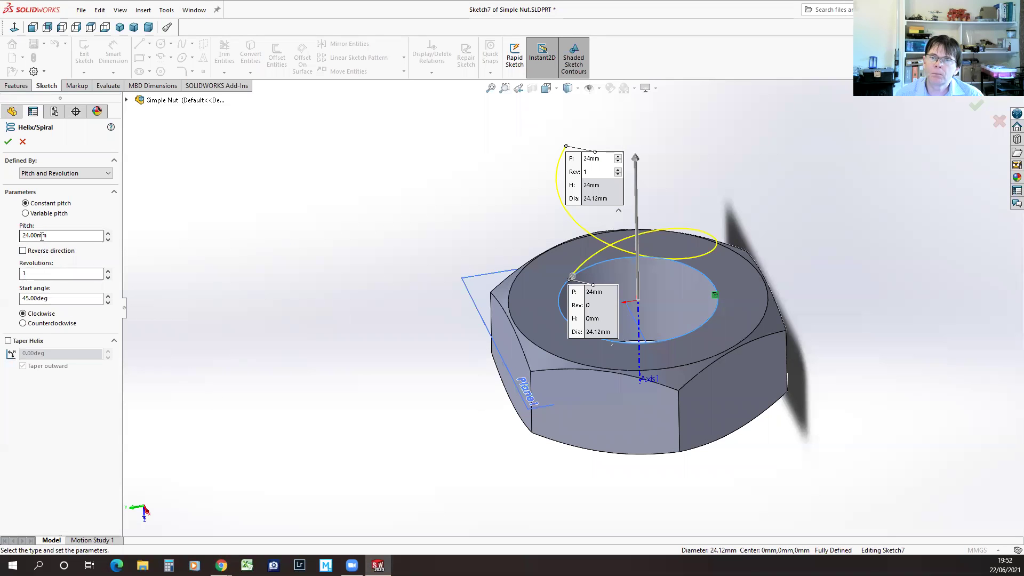
# - Set the helix to a constant pitch of 1.814 mm and 10 revolutions, with its direction reversed into the nut
pyautogui.moveTo(37, 235); pyautogui.dragTo(20, 237)
pyautogui.write('1.814')
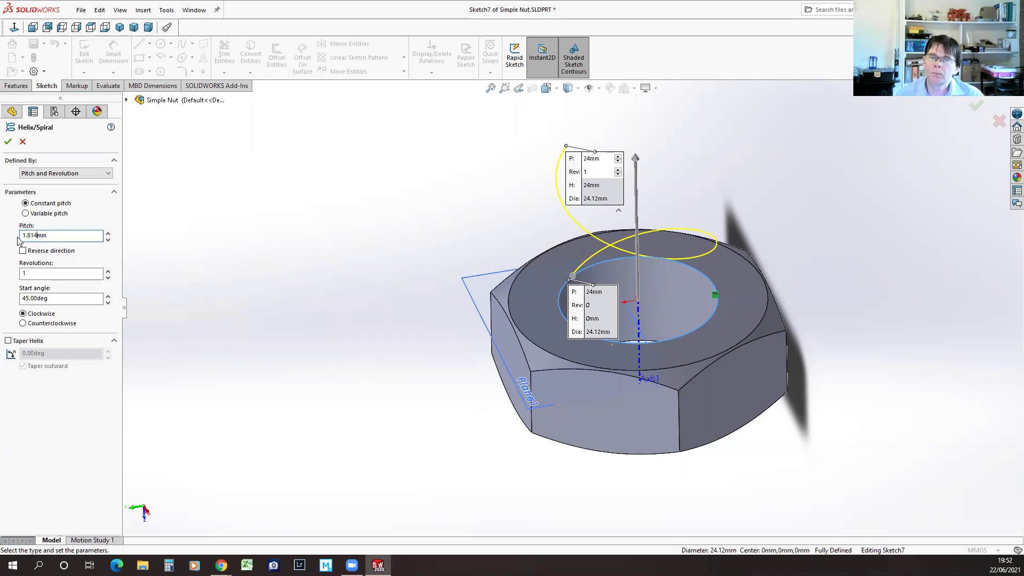
pyautogui.click(75, 272)
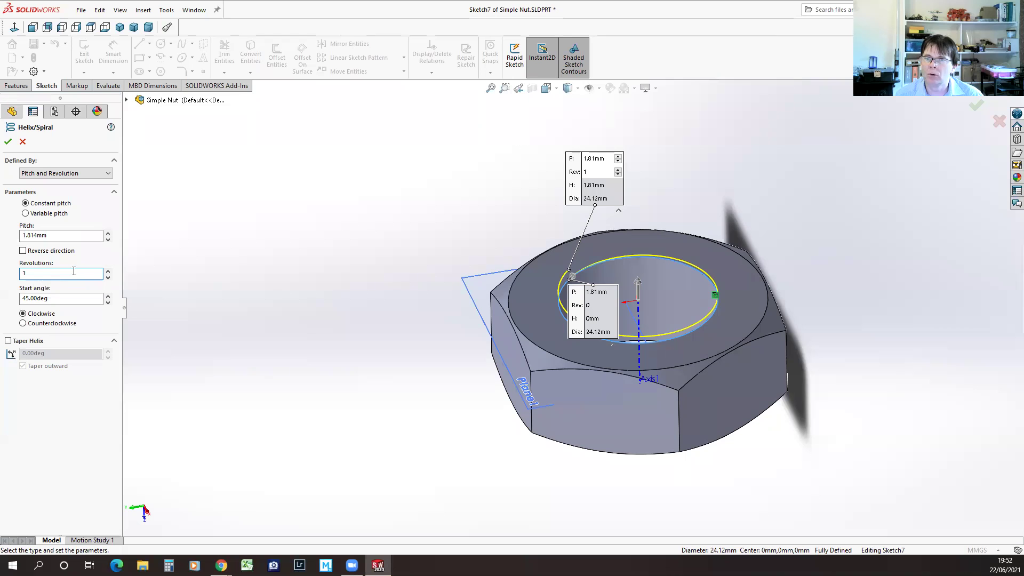
pyautogui.write('0')
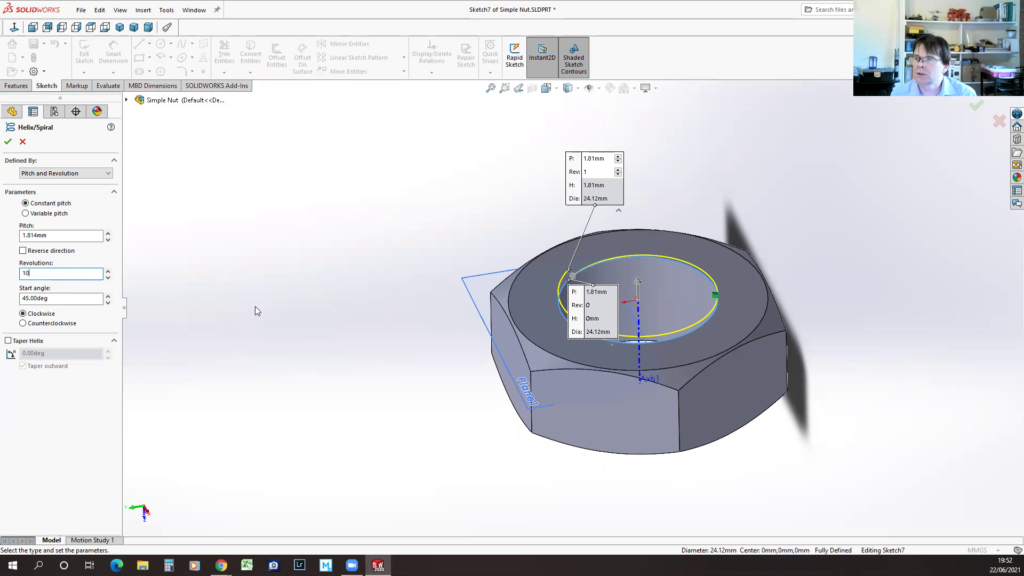
pyautogui.click(72, 251)
pyautogui.moveTo(228, 309); pyautogui.dragTo(219, 280, button='middle')
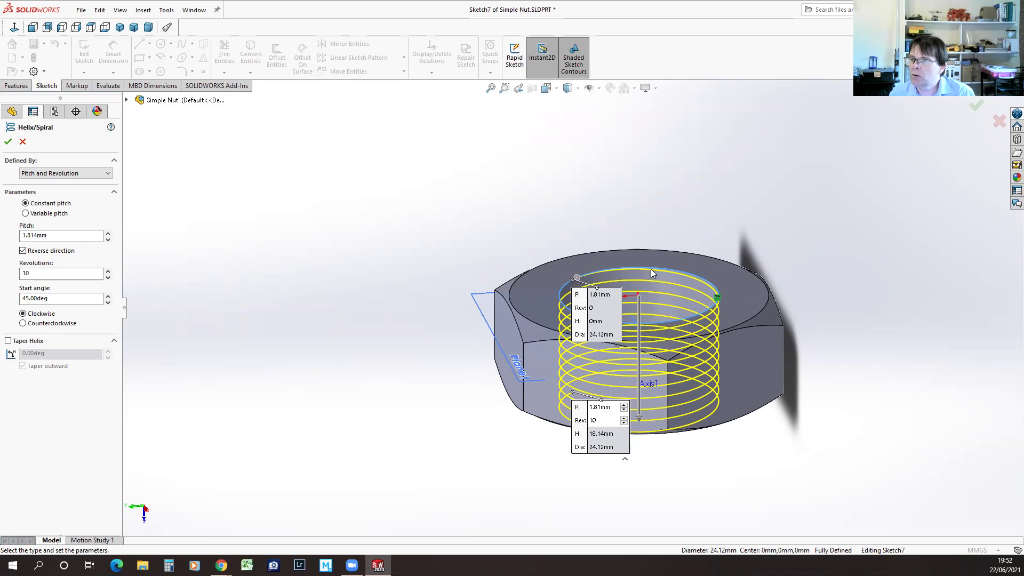
# - Try shortening the helix from its end handle to a 1.4 mm pitch, and restore the pitch to 1.814 mm
pyautogui.moveTo(511, 424); pyautogui.dragTo(439, 380, button='middle')
pyautogui.moveTo(641, 427); pyautogui.dragTo(642, 385)
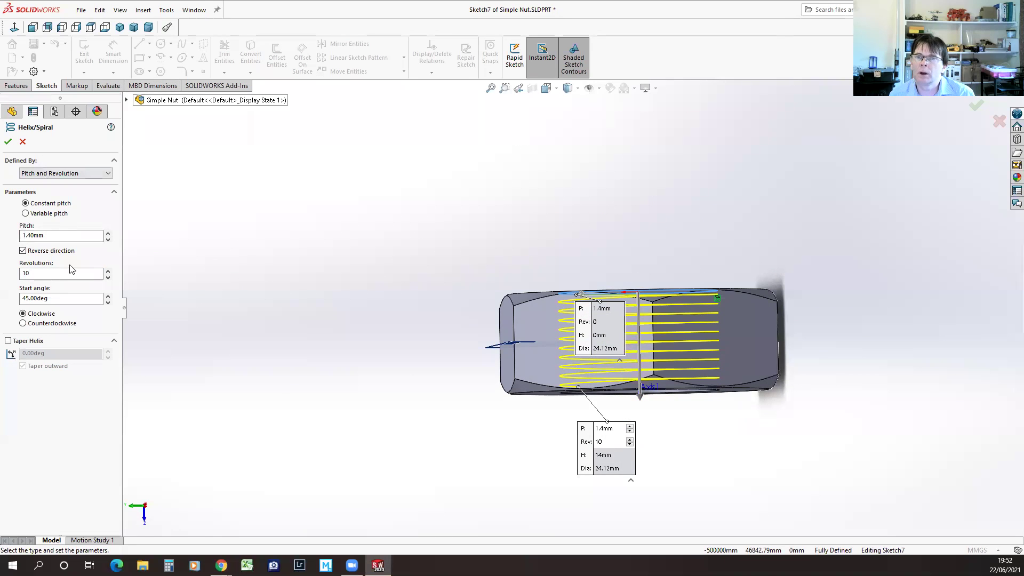
pyautogui.moveTo(34, 236); pyautogui.dragTo(5, 235)
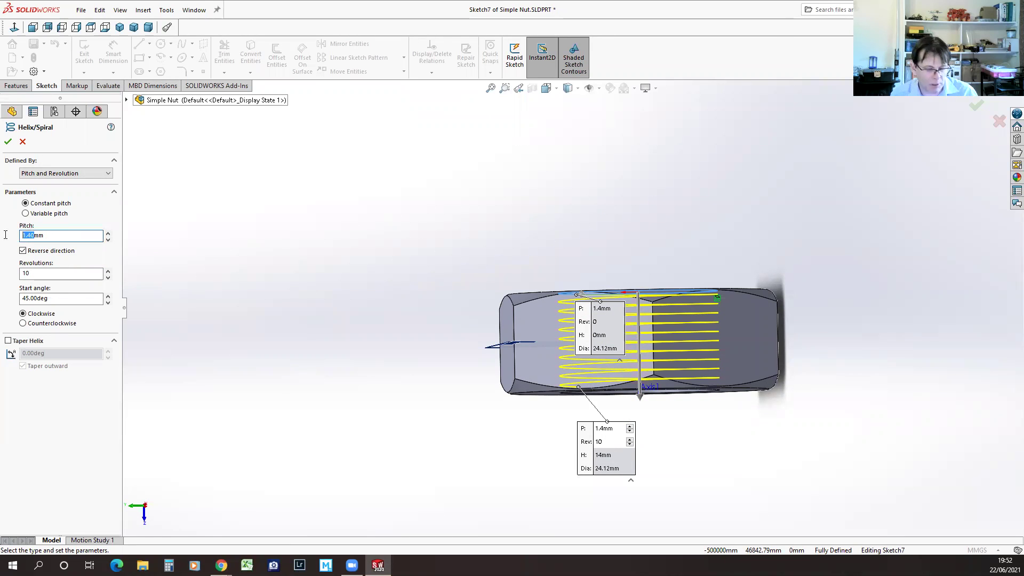
pyautogui.write('1.814')
# - Reduce the helix to 7.75 revolutions so that it ends inside the nut, and accept the helix
pyautogui.click(82, 277)
pyautogui.click(108, 278)
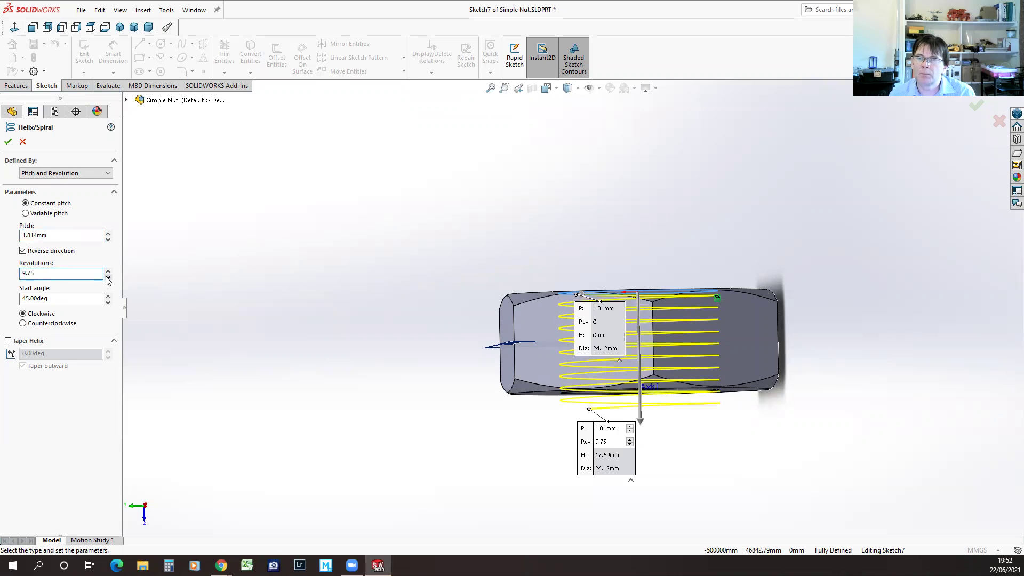
pyautogui.click(107, 278)
pyautogui.click(107, 278)
pyautogui.click(107, 278)
pyautogui.click(107, 278)
pyautogui.click(107, 278)
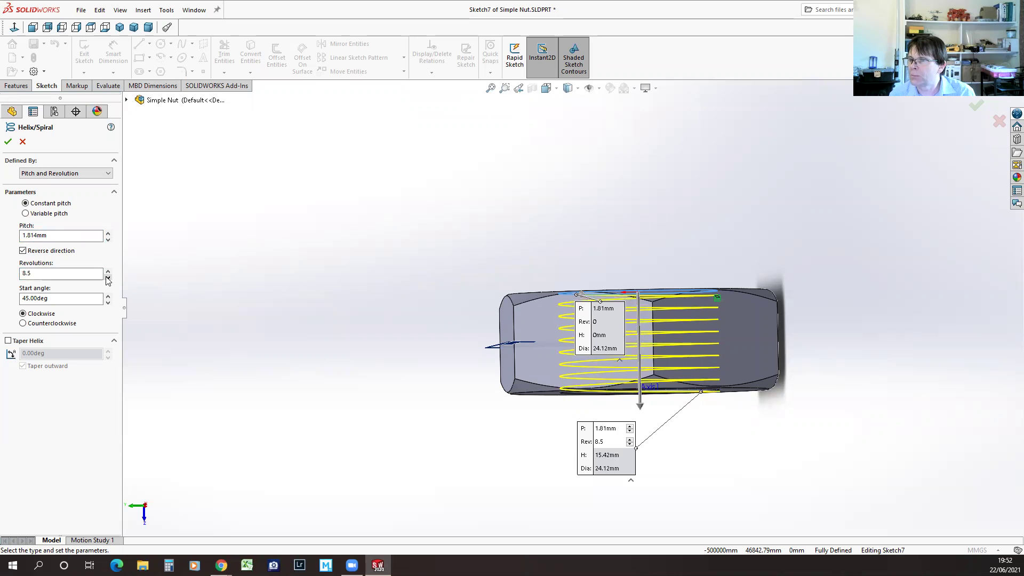
pyautogui.click(107, 278)
pyautogui.click(107, 278)
pyautogui.click(107, 278)
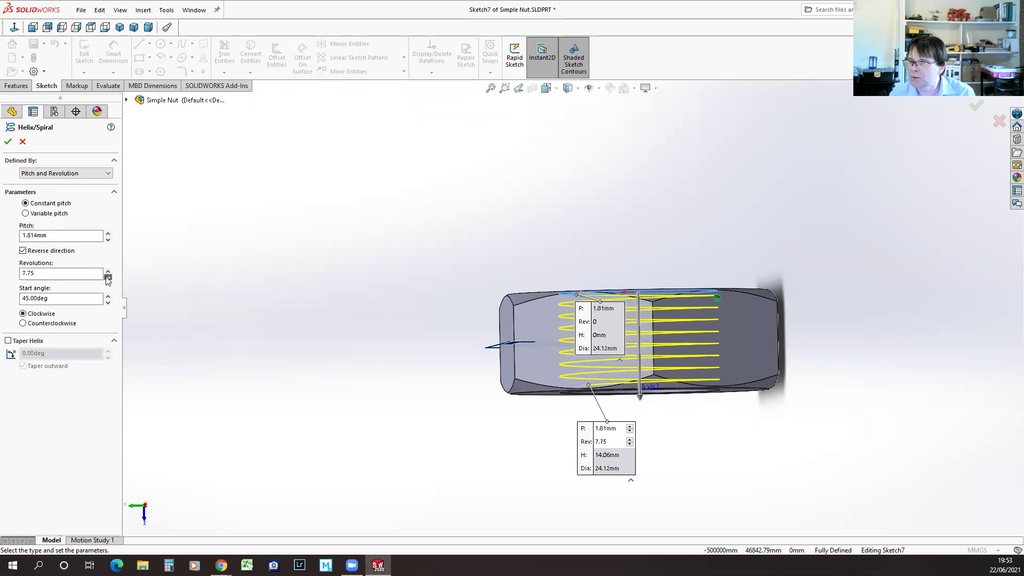
pyautogui.moveTo(389, 392); pyautogui.dragTo(359, 454, button='middle')
pyautogui.scroll(-1, 358, 454)
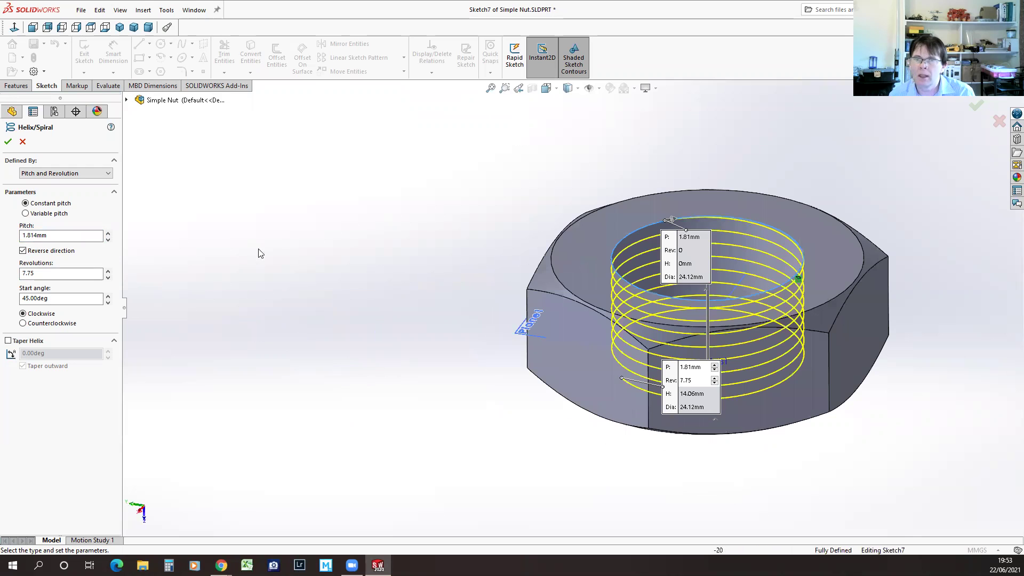
pyautogui.click(8, 141)
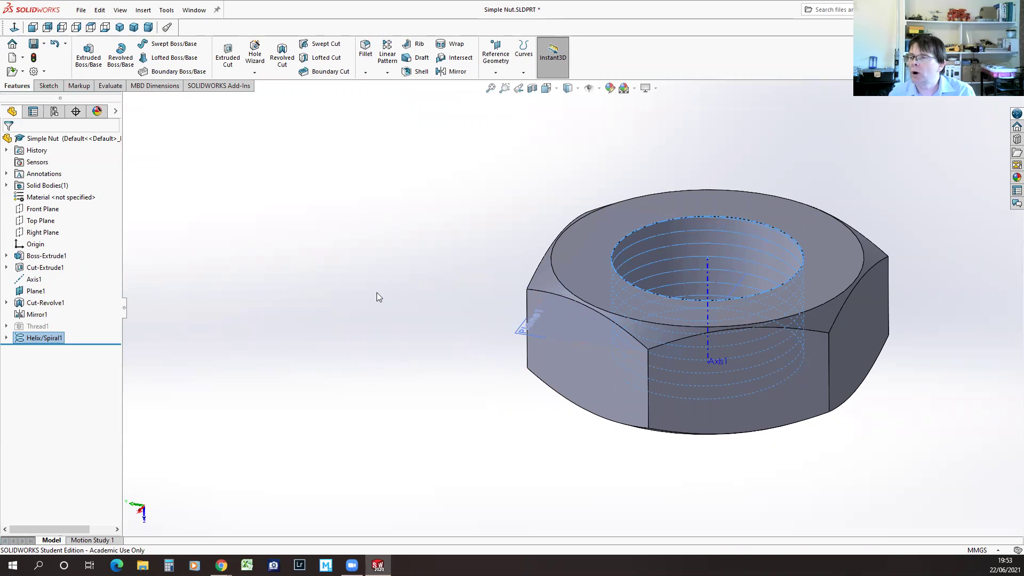
# - Start a new sketch on the Top Plane and view it square-on from the top
pyautogui.moveTo(388, 342); pyautogui.dragTo(409, 401, button='middle')
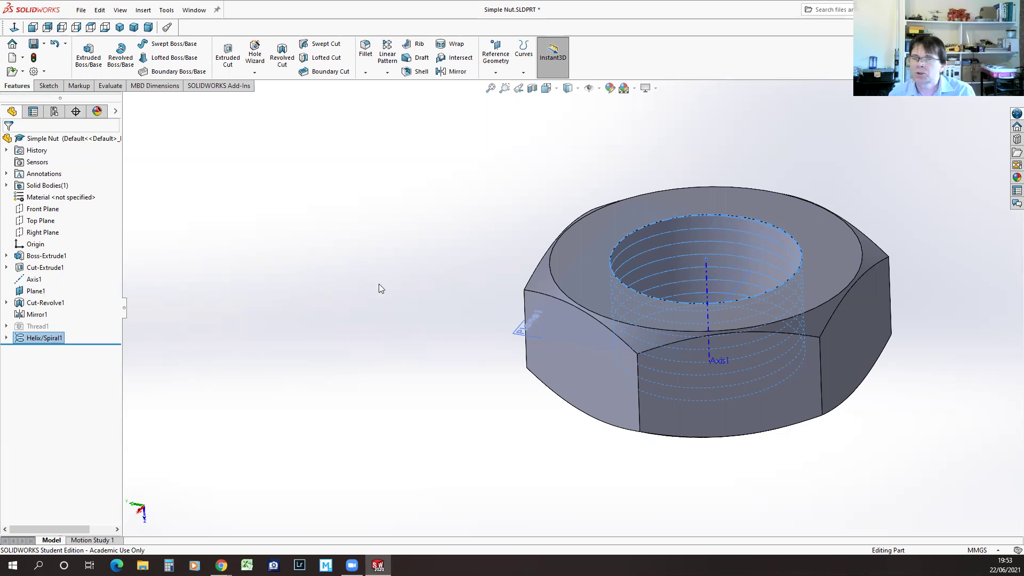
pyautogui.click(53, 85)
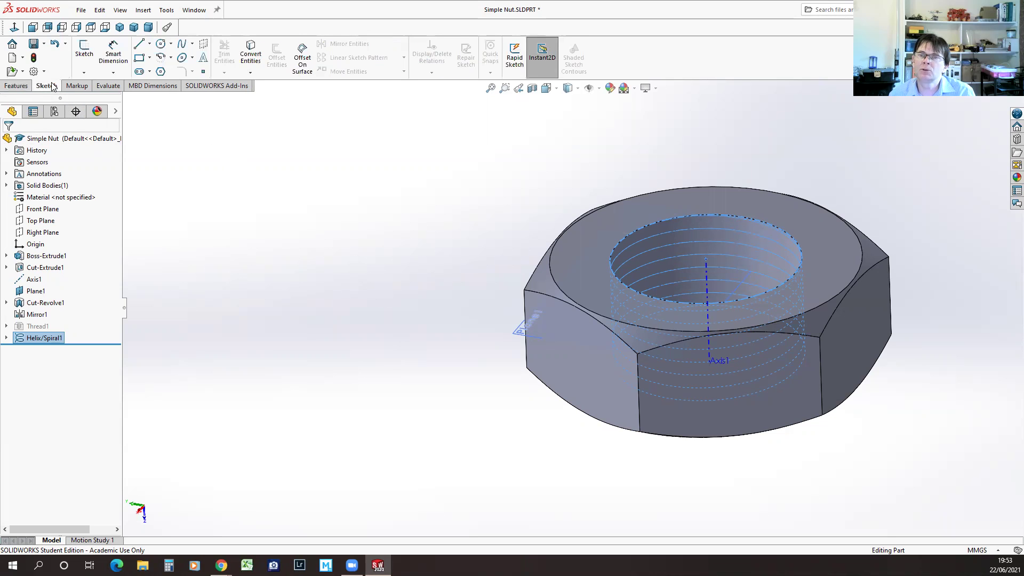
pyautogui.click(84, 52)
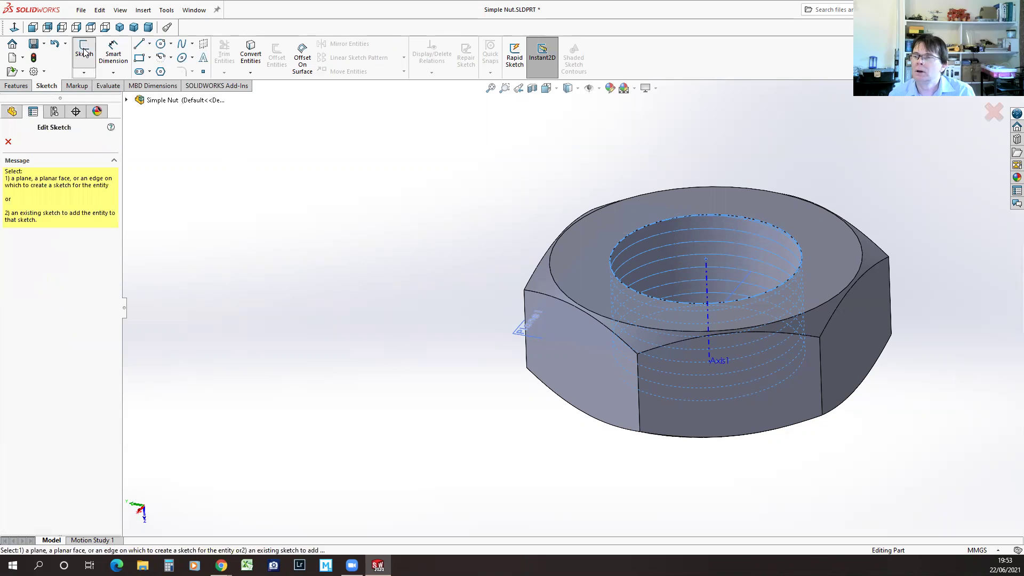
pyautogui.click(128, 101)
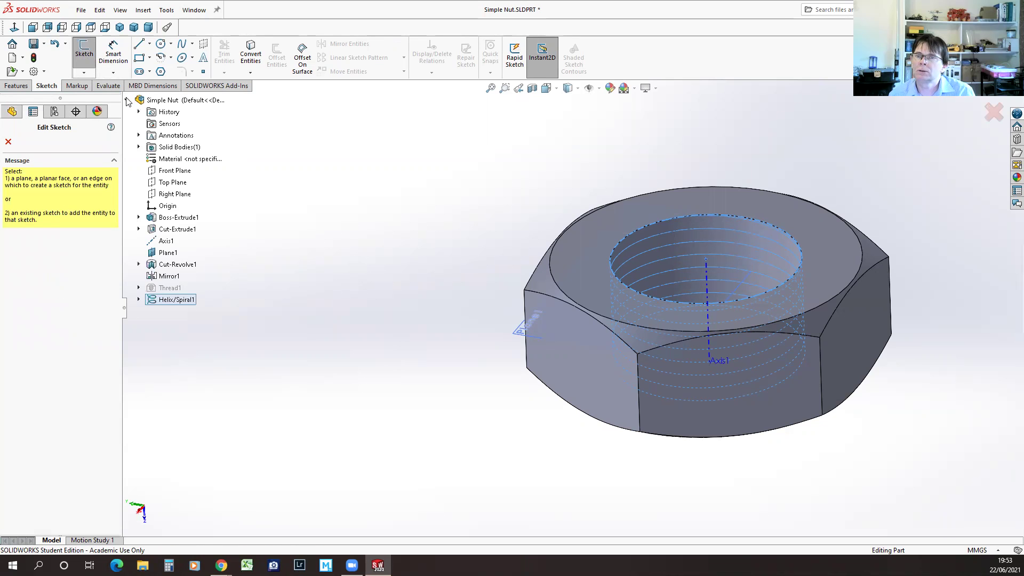
pyautogui.click(172, 182)
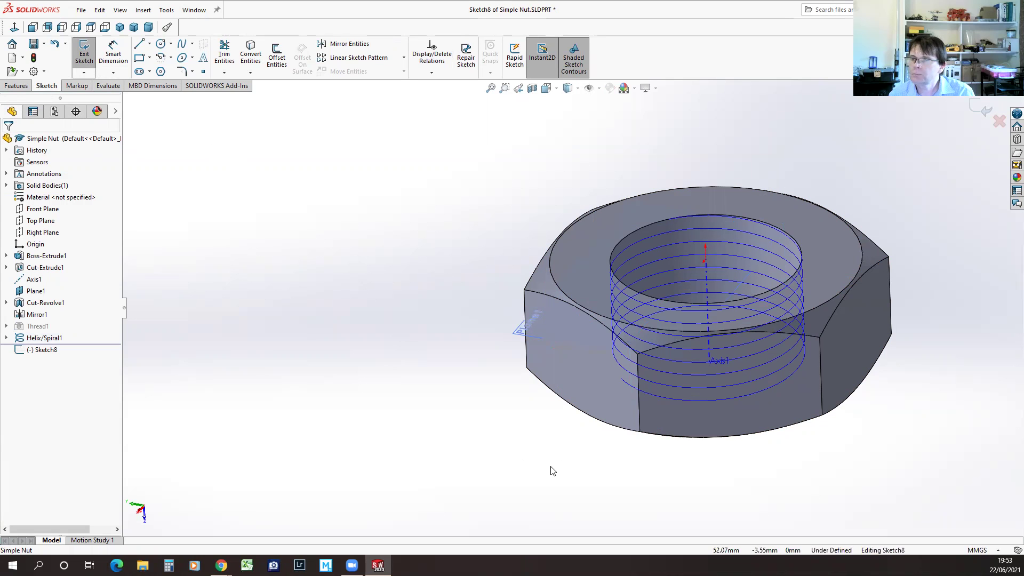
pyautogui.moveTo(537, 466)
pyautogui.mouseDown(button='middle')
pyautogui.moveTo(617, 394)
pyautogui.moveTo(714, 449)
pyautogui.moveTo(707, 472)
pyautogui.mouseUp(button='middle')
pyautogui.click(92, 28)
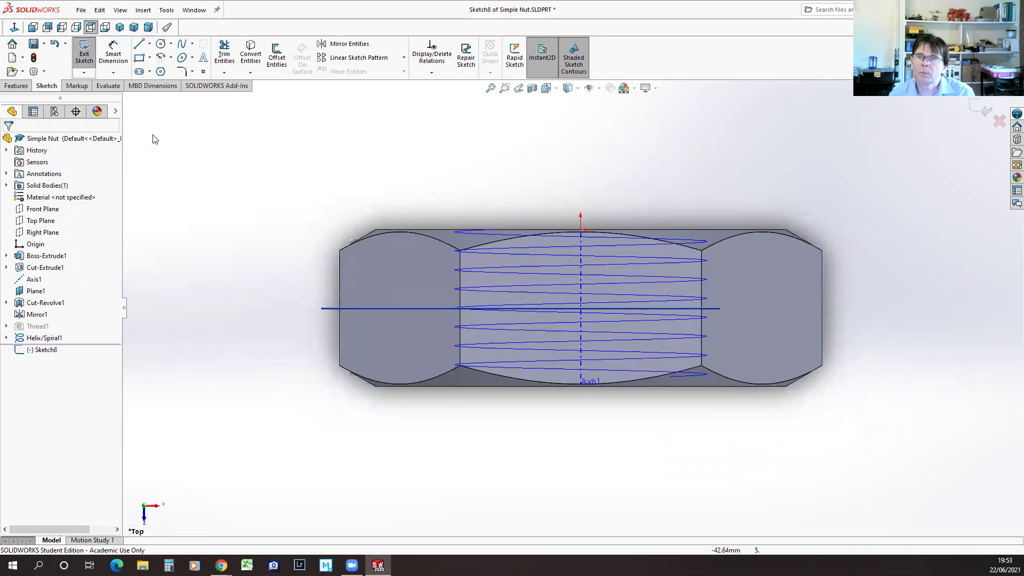
# - Sketch a closed triangle at the helix start, with a vertical inner side, an outer vertex on the nut's upper edge and a lower side about 2.35 mm
pyautogui.click(138, 45)
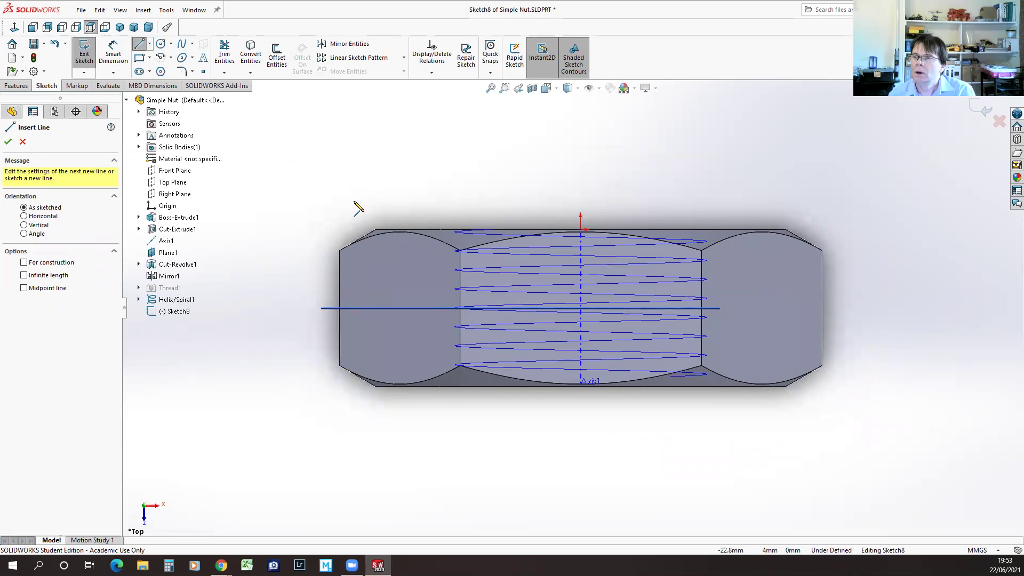
pyautogui.click(444, 229)
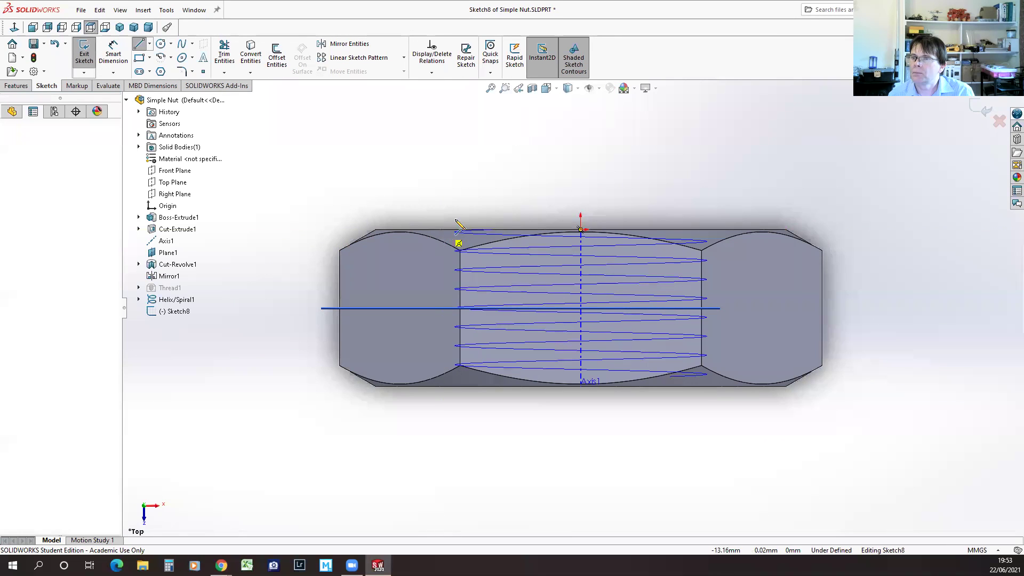
pyautogui.click(465, 208)
pyautogui.click(464, 242)
pyautogui.click(444, 230)
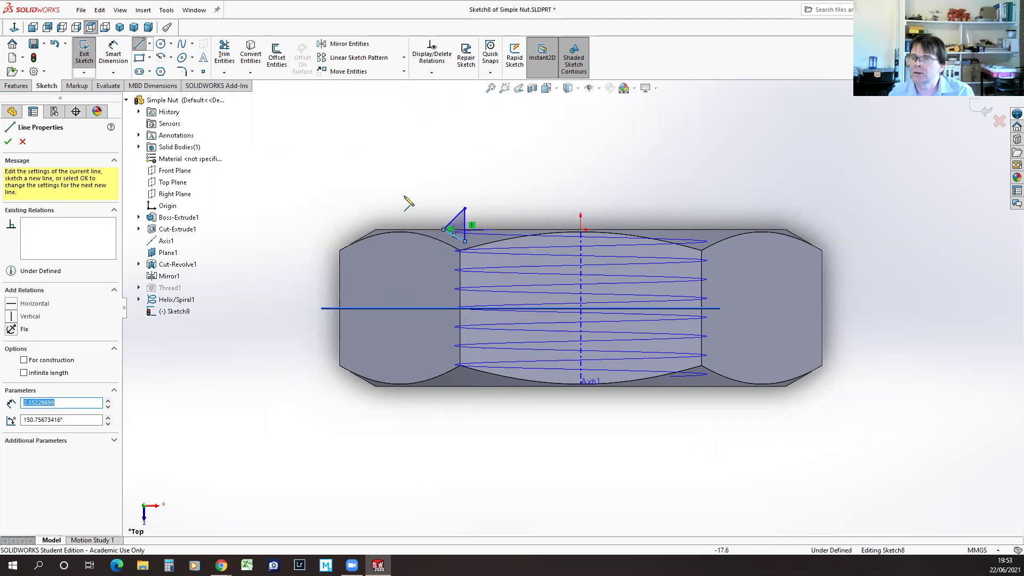
pyautogui.click(138, 45)
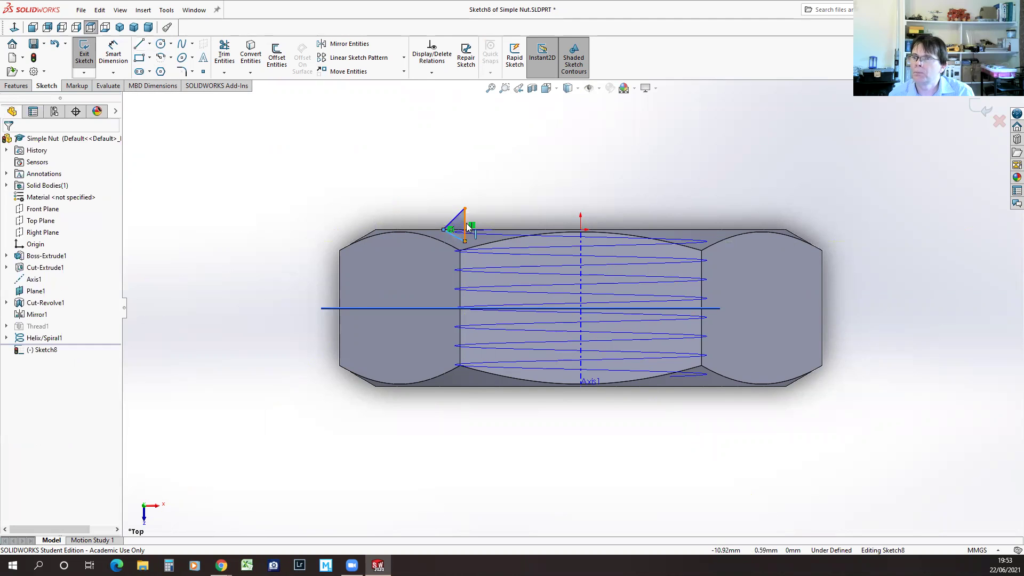
# - Add a horizontal relation between the triangle's outer vertex and the midpoint of its vertical side
pyautogui.scroll(-5, 466, 223)
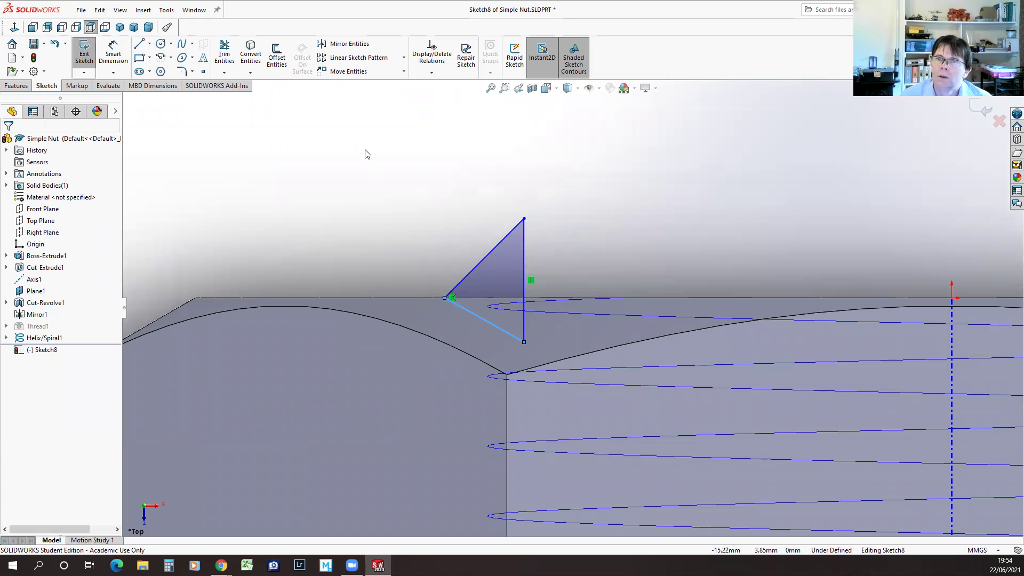
pyautogui.click(444, 297)
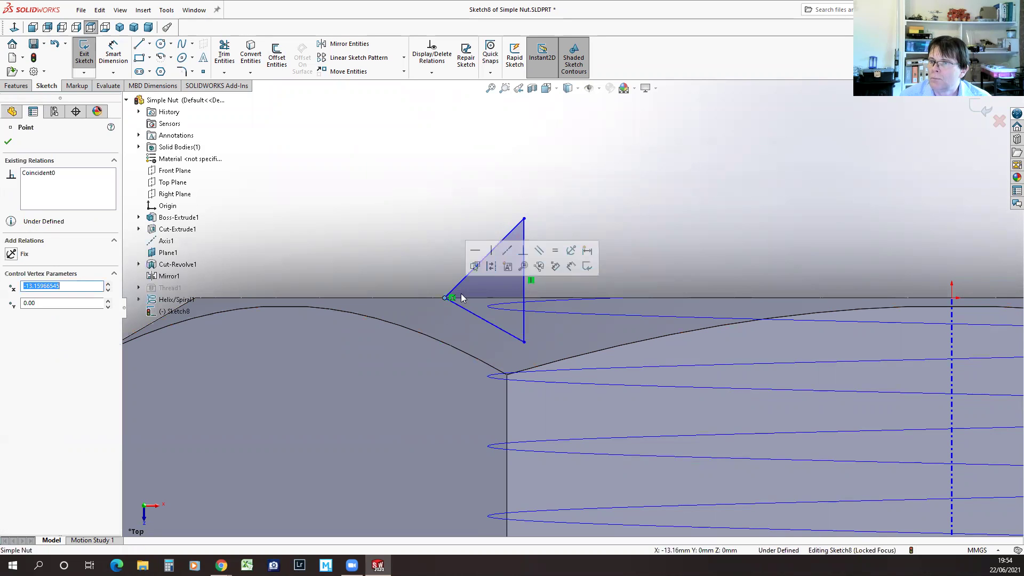
pyautogui.click(524, 280)
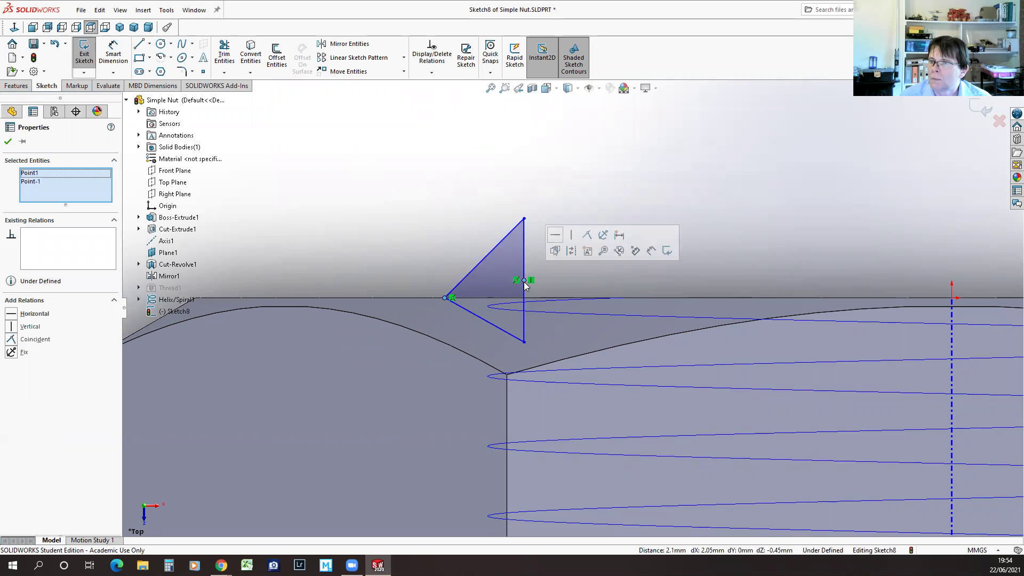
pyautogui.click(556, 236)
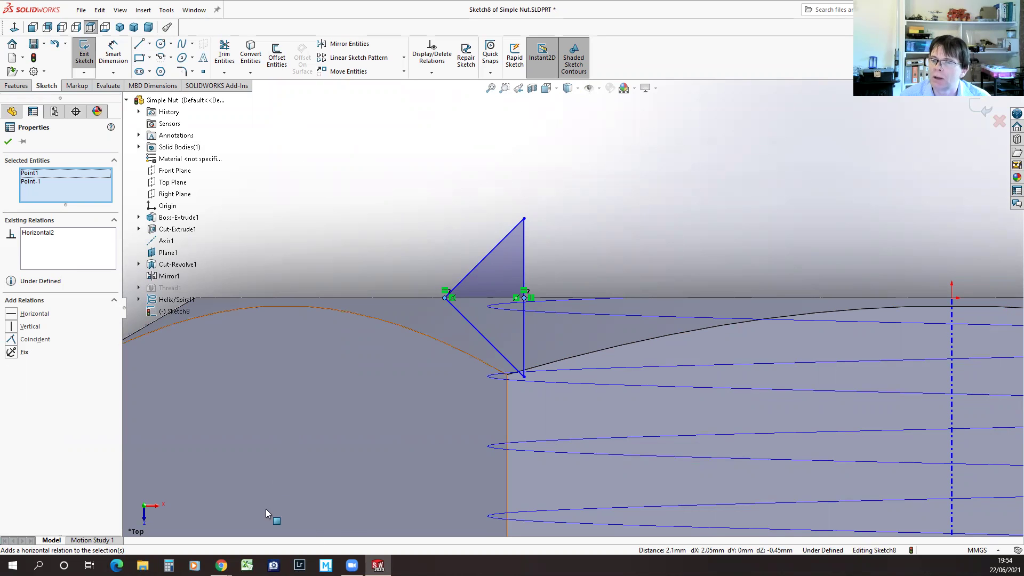
# - Switch to the British Standard Pipe page in the browser, look up the 3/4 inch thread's minor diameter in millimetres, and return to SOLIDWORKS
pyautogui.moveTo(221, 566)
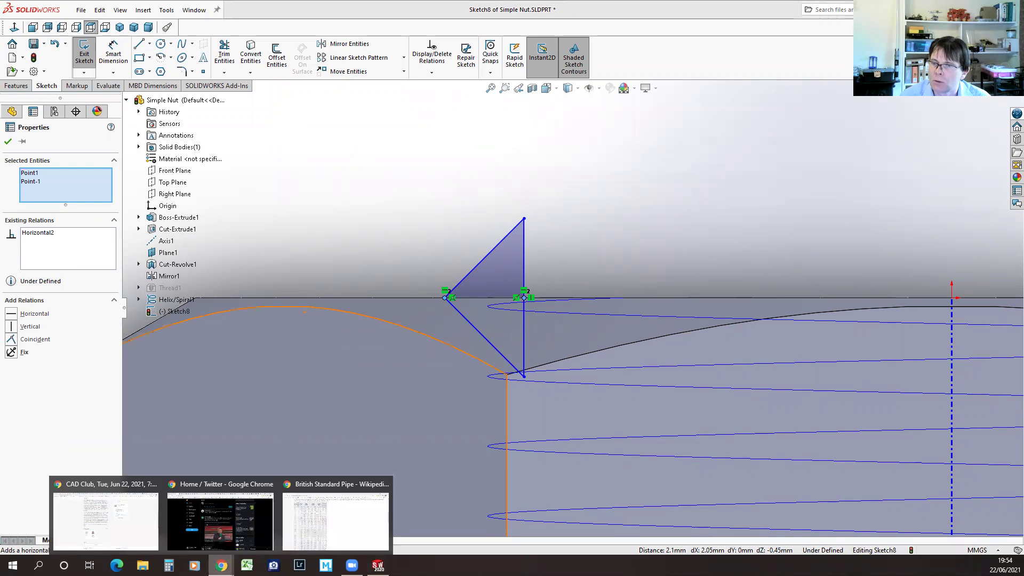
pyautogui.click(346, 527)
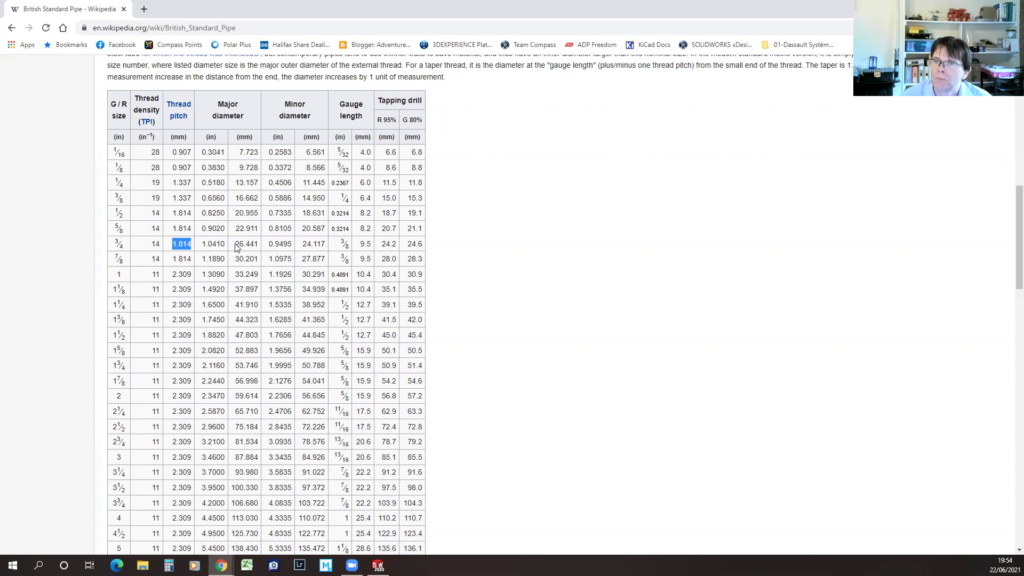
pyautogui.moveTo(236, 244); pyautogui.dragTo(323, 241)
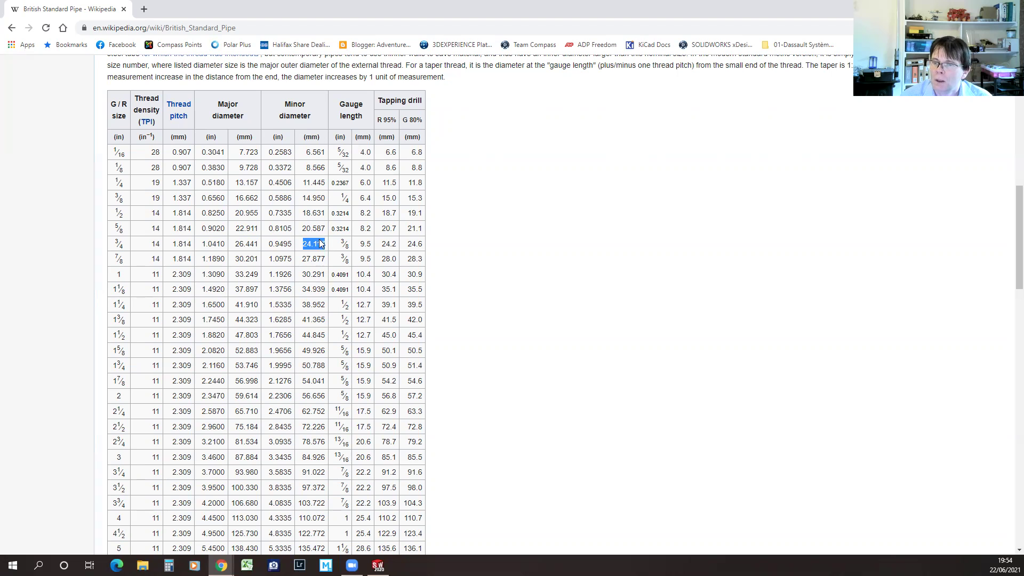
pyautogui.click(380, 565)
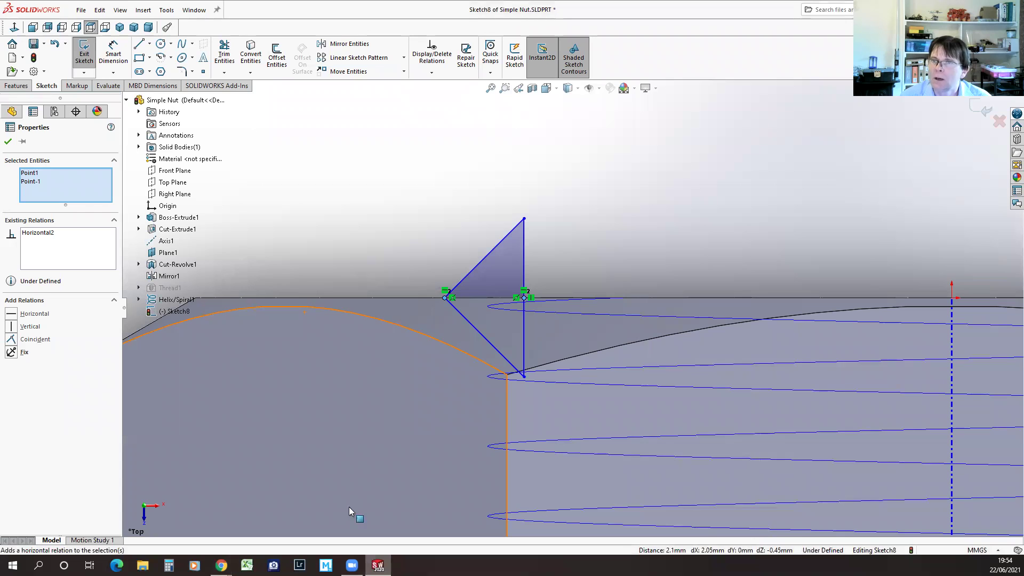
# - Open the recent part BSP3_4in female Hex Nut2, examine the dimensions of its Cut-Sweep1 profile sketch, and return to the Simple Nut sketch
pyautogui.click(81, 10)
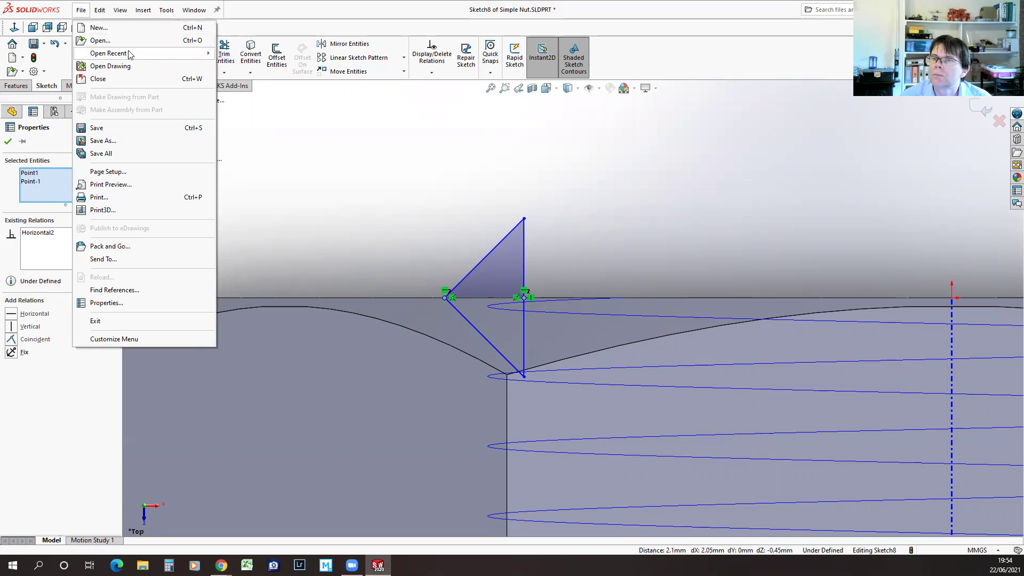
pyautogui.moveTo(130, 55)
pyautogui.click(276, 80)
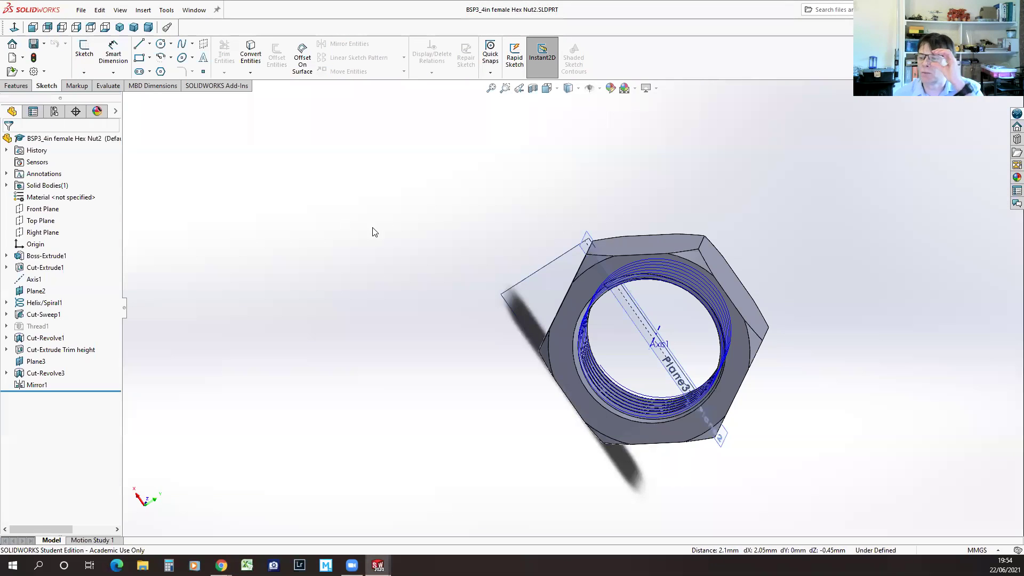
pyautogui.click(6, 315)
pyautogui.click(33, 326)
pyautogui.moveTo(398, 323)
pyautogui.mouseDown(button='middle')
pyautogui.moveTo(341, 412)
pyautogui.moveTo(630, 292)
pyautogui.mouseUp(button='middle')
pyautogui.scroll(-7, 619, 292)
pyautogui.moveTo(320, 393)
pyautogui.mouseDown(button='middle')
pyautogui.moveTo(326, 416)
pyautogui.moveTo(310, 397)
pyautogui.mouseUp(button='middle')
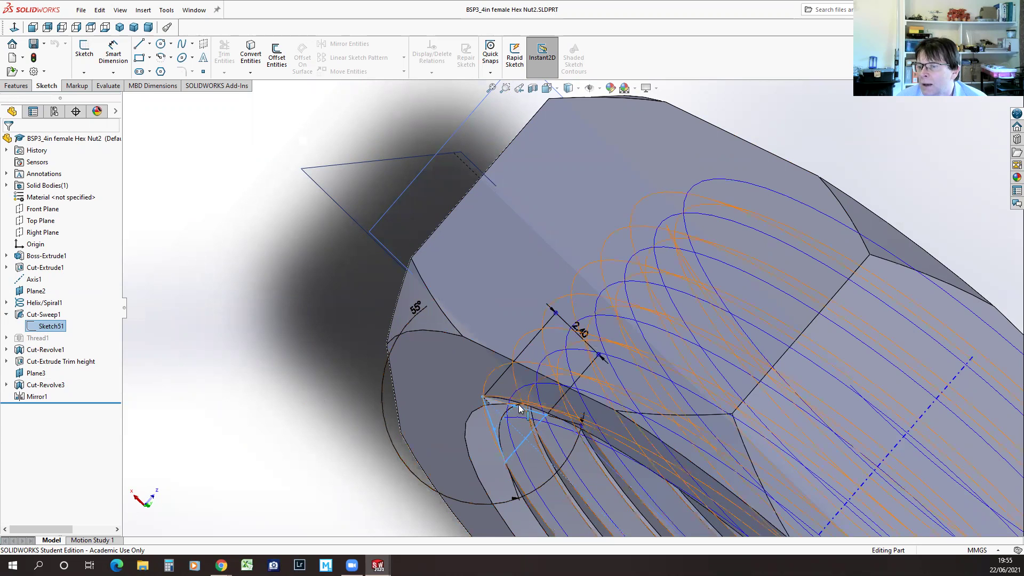
pyautogui.click(193, 10)
pyautogui.click(217, 140)
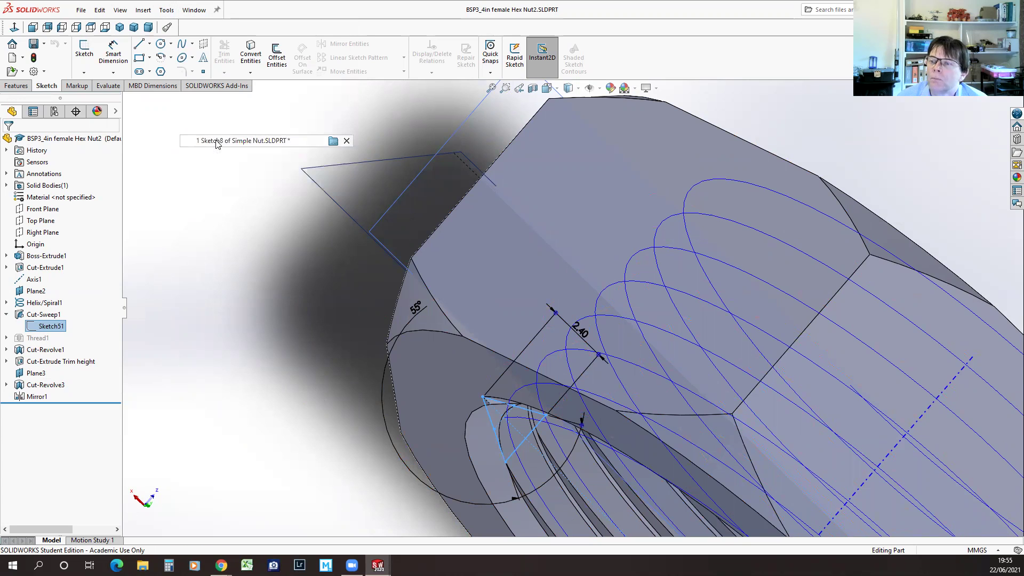
# - Dimension the horizontal distance from the triangle's outer vertex to its vertical side as 2.4 mm
pyautogui.press('d')
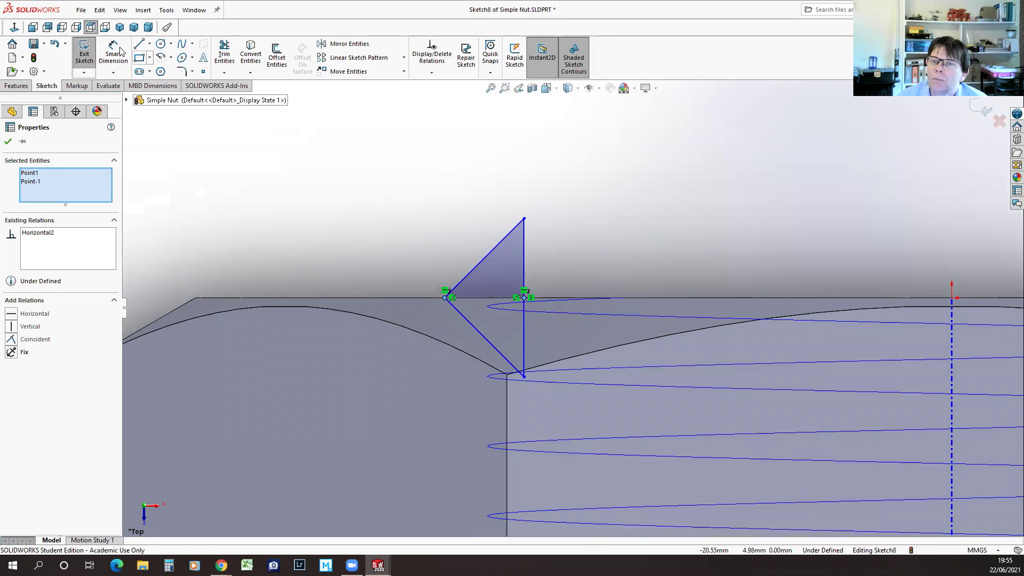
pyautogui.click(445, 298)
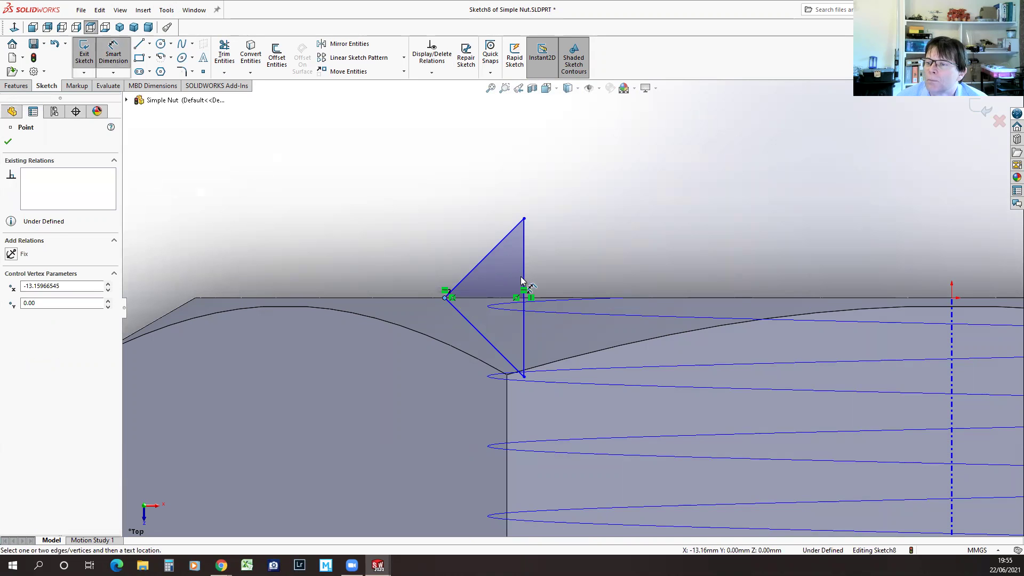
pyautogui.click(523, 278)
pyautogui.click(493, 156)
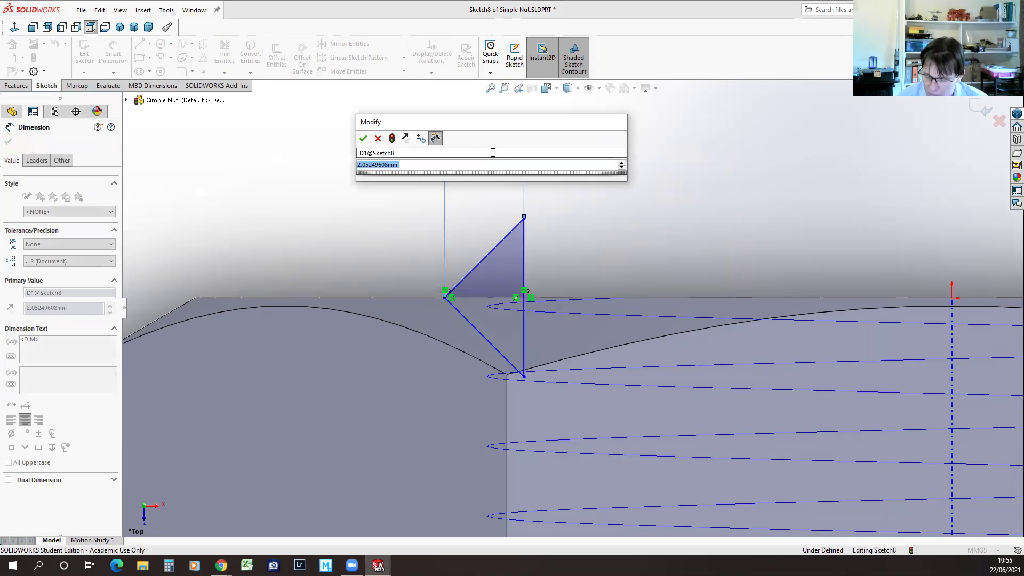
pyautogui.write('2.4')
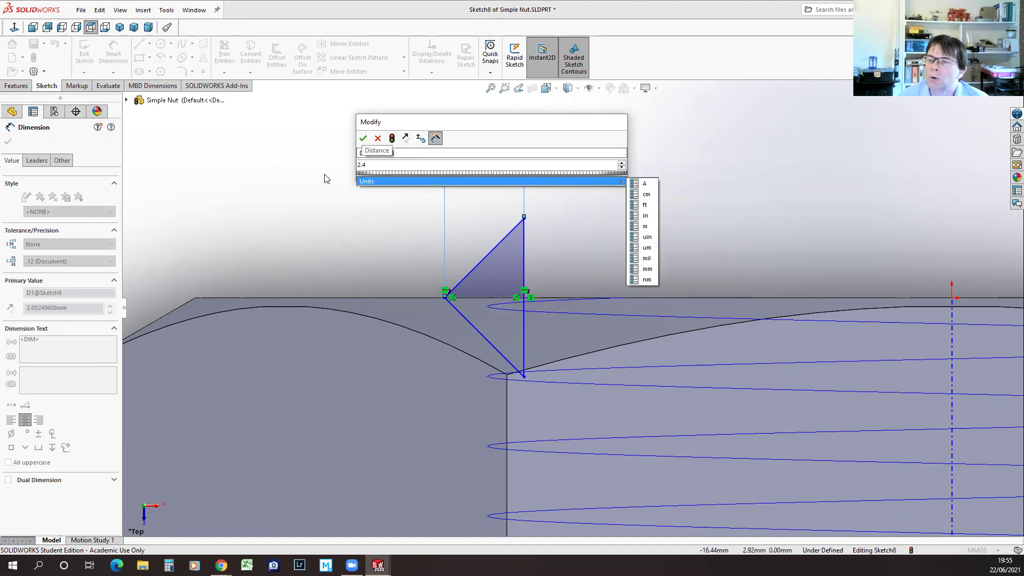
pyautogui.click(362, 140)
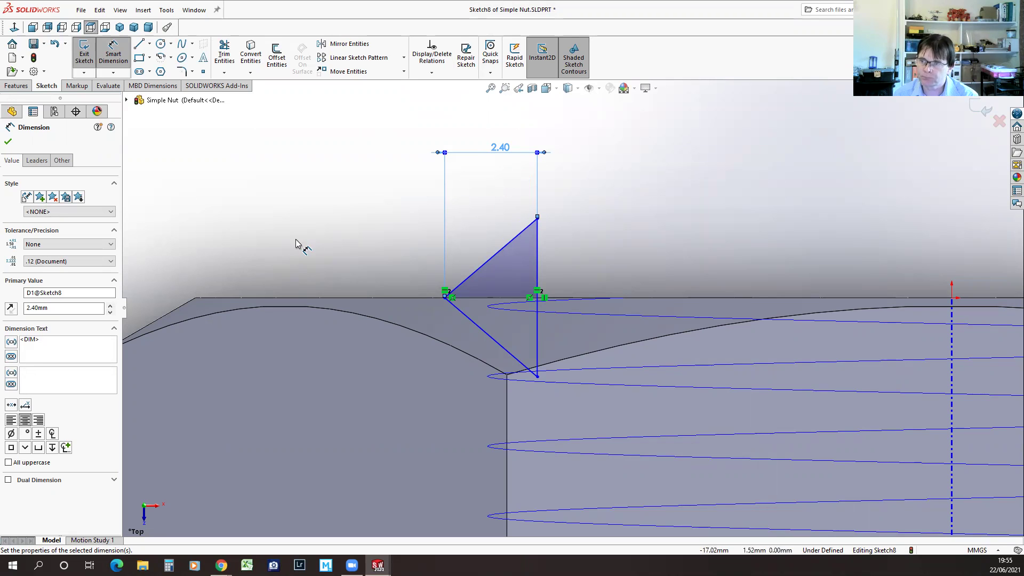
# - Dimension the angle between the triangle's two sloping sides as 55° and leave the dimension tool
pyautogui.click(494, 262)
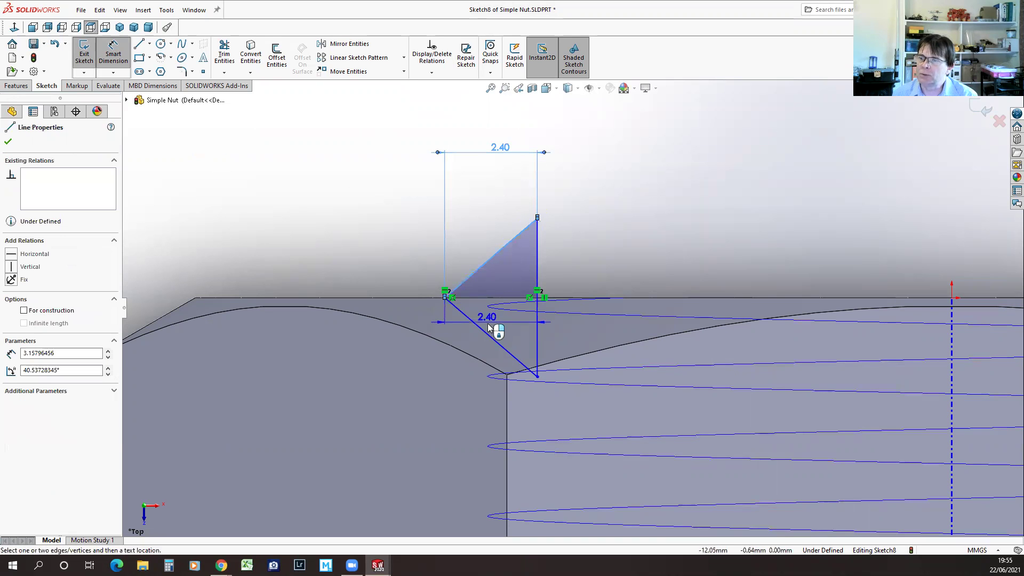
pyautogui.click(487, 332)
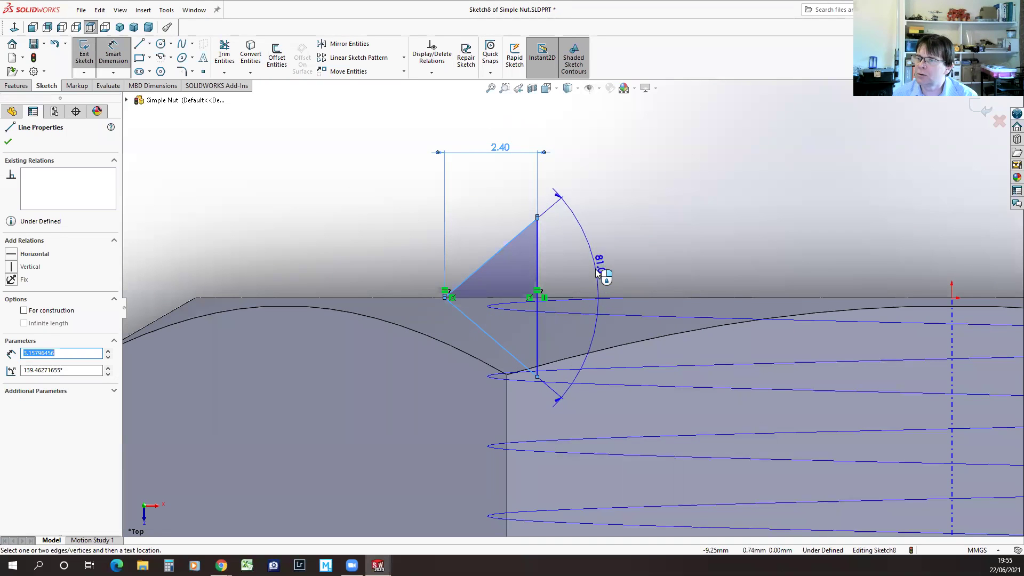
pyautogui.click(603, 272)
pyautogui.write('55')
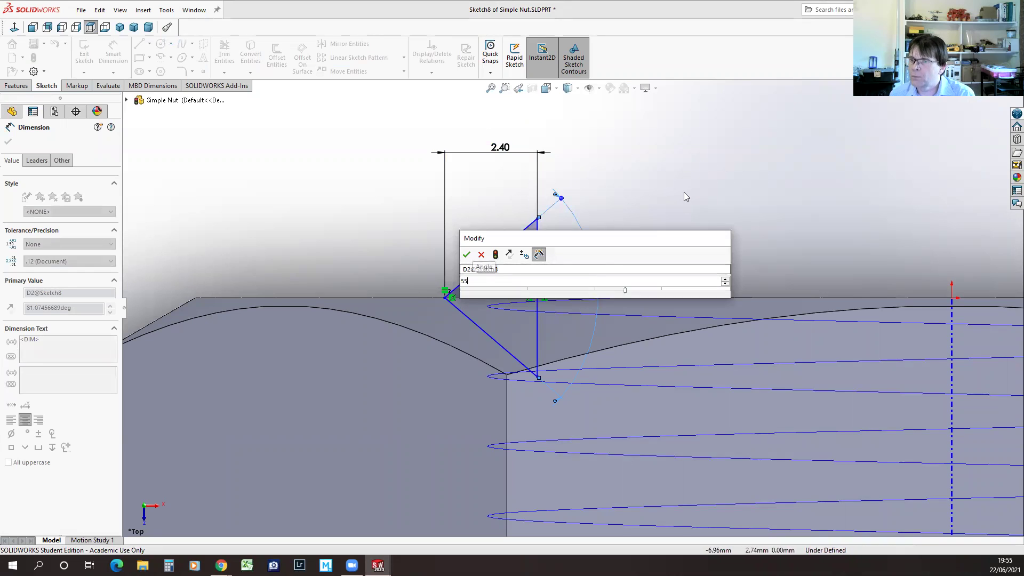
pyautogui.press('Return')
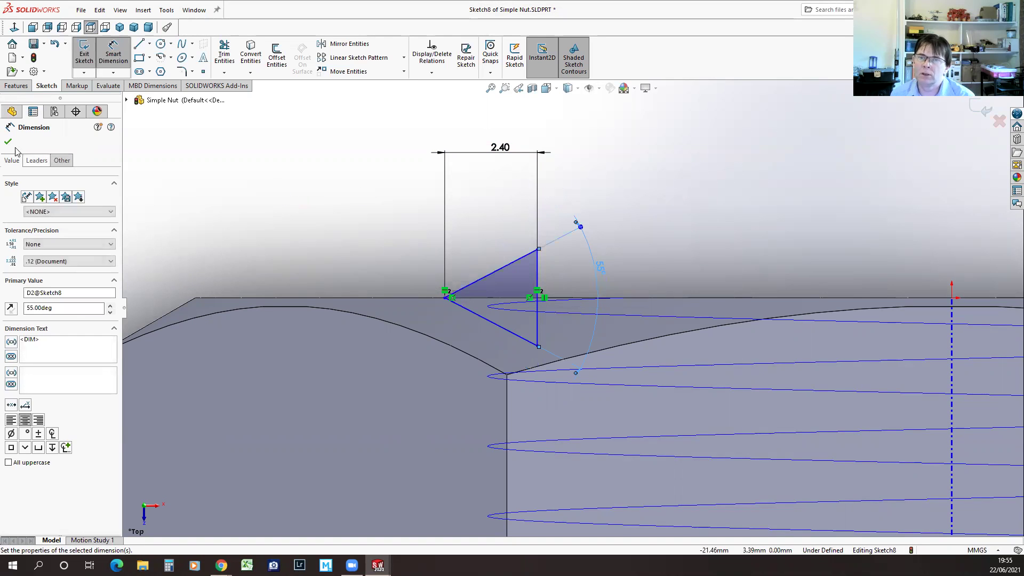
pyautogui.press('Escape')
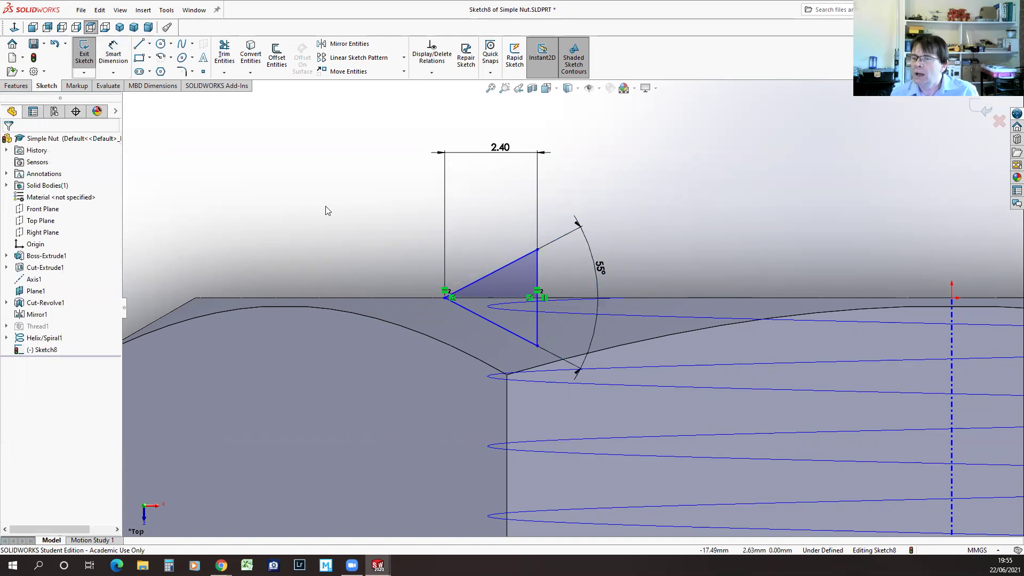
# - Try to make the triangle's vertical side collinear with the bore's circular upper edge, then delete that relation
pyautogui.moveTo(416, 201); pyautogui.dragTo(413, 229, button='middle')
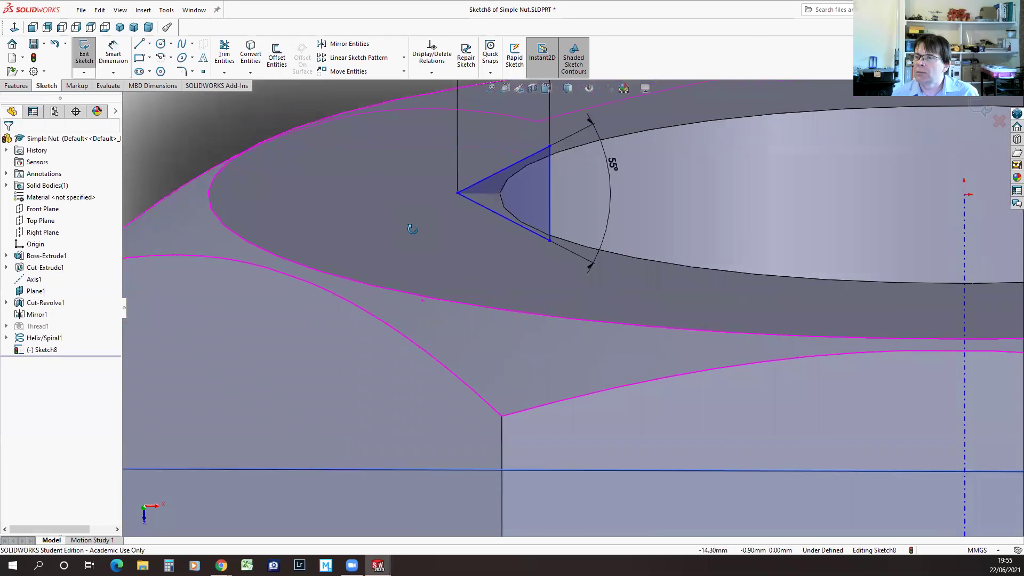
pyautogui.click(501, 193)
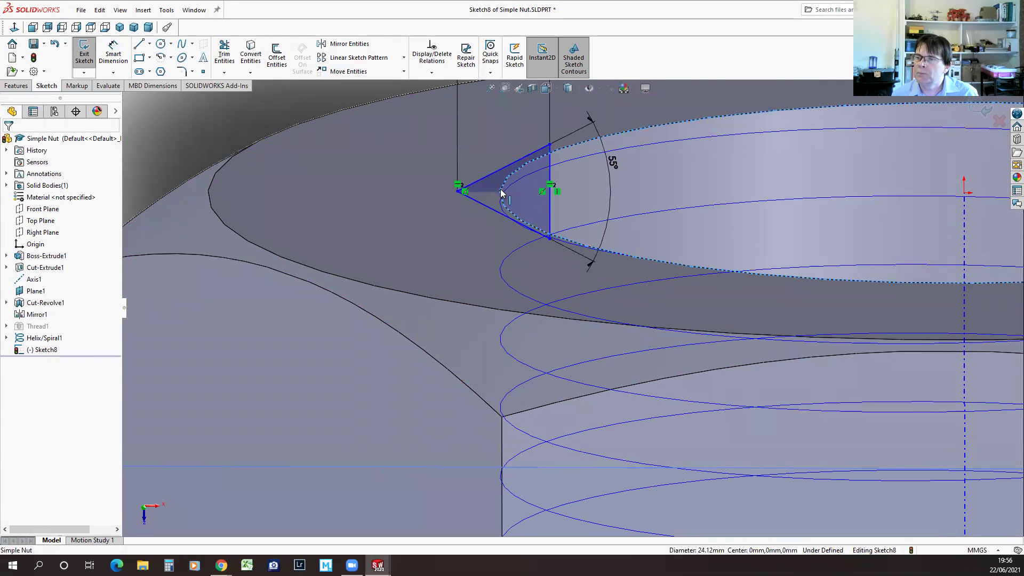
pyautogui.keyDown('ctrl'); pyautogui.click(550, 174); pyautogui.keyUp('ctrl')
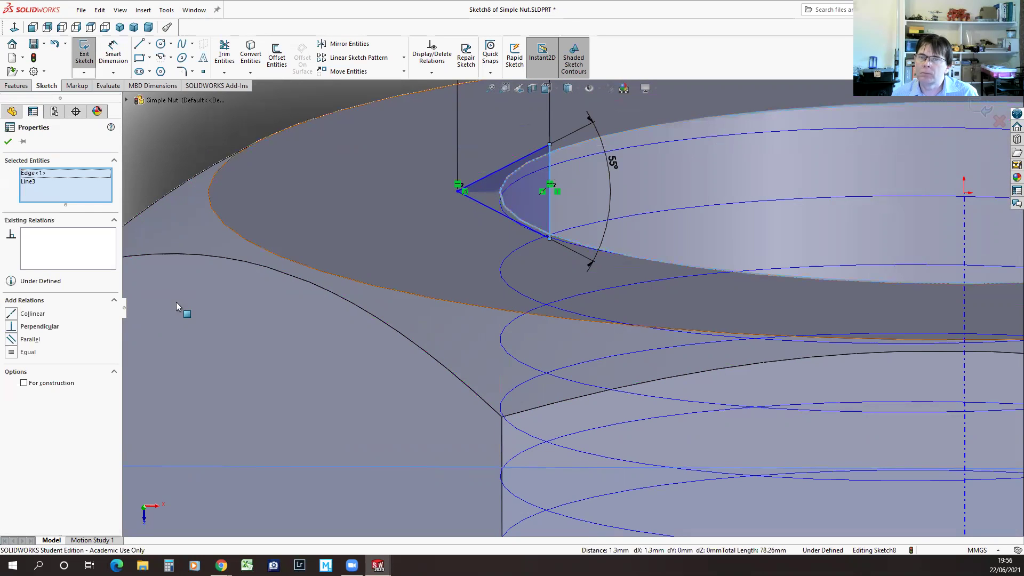
pyautogui.click(12, 315)
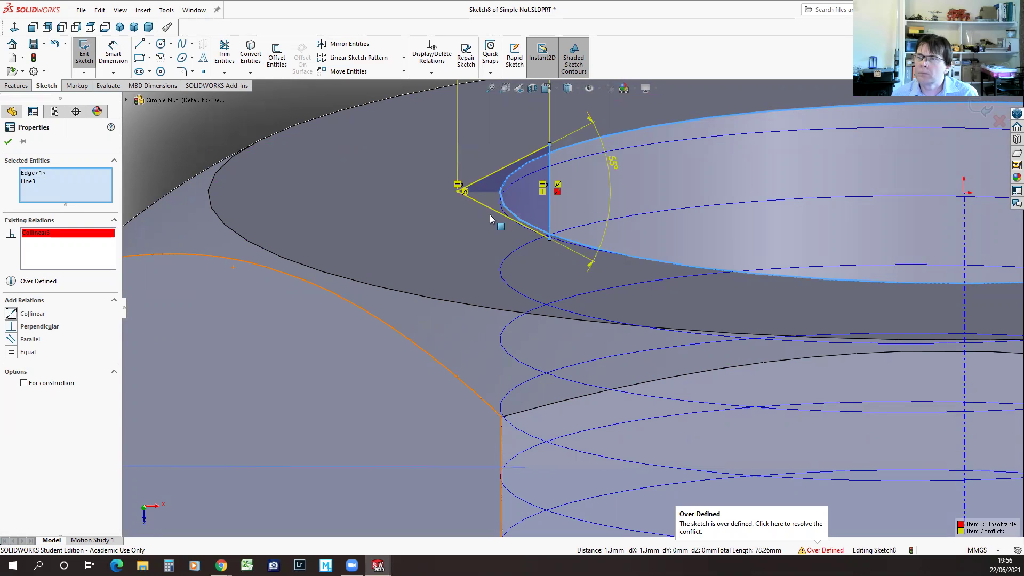
pyautogui.rightClick(45, 236)
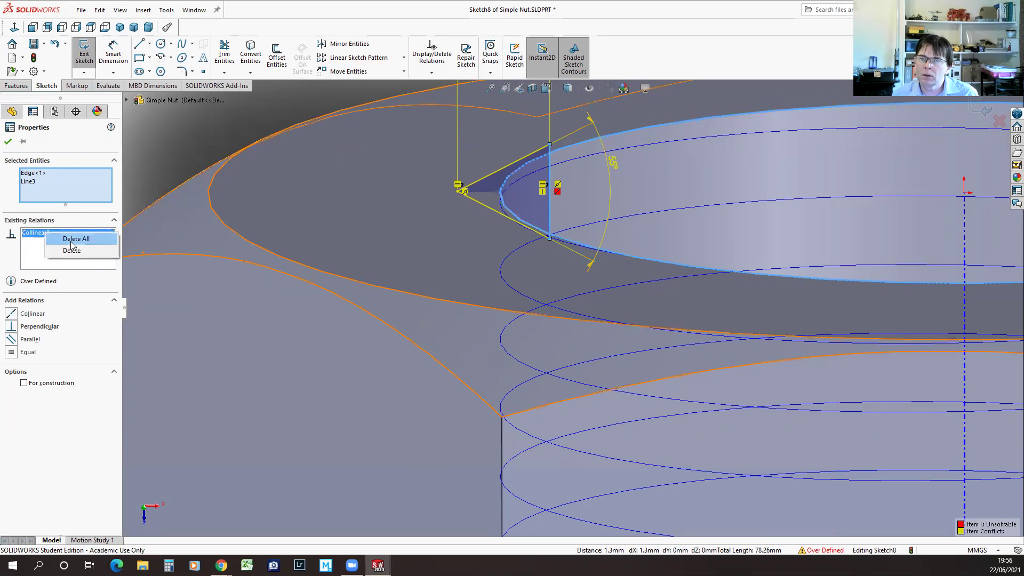
pyautogui.click(71, 251)
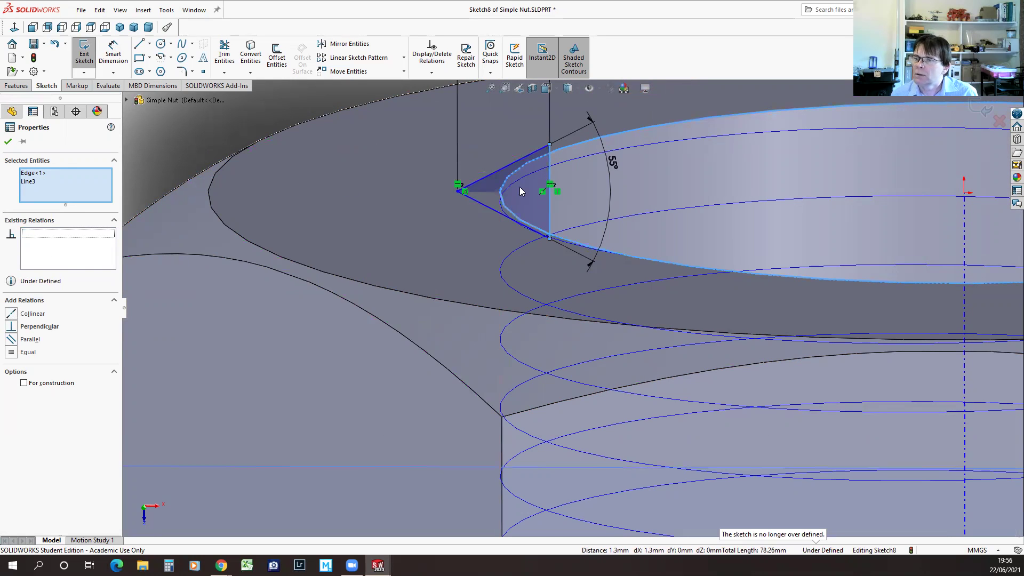
pyautogui.click(551, 207)
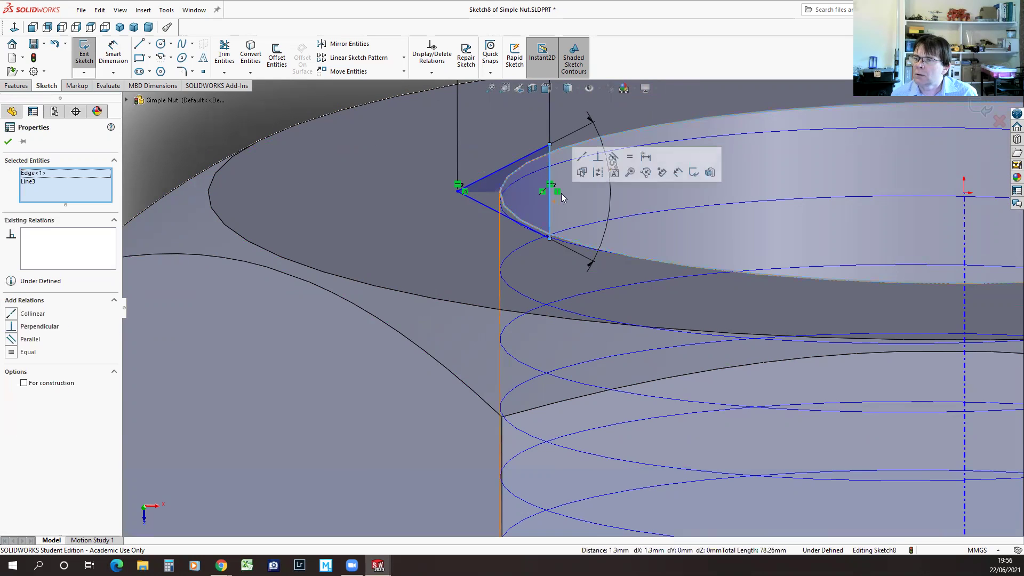
pyautogui.click(313, 100)
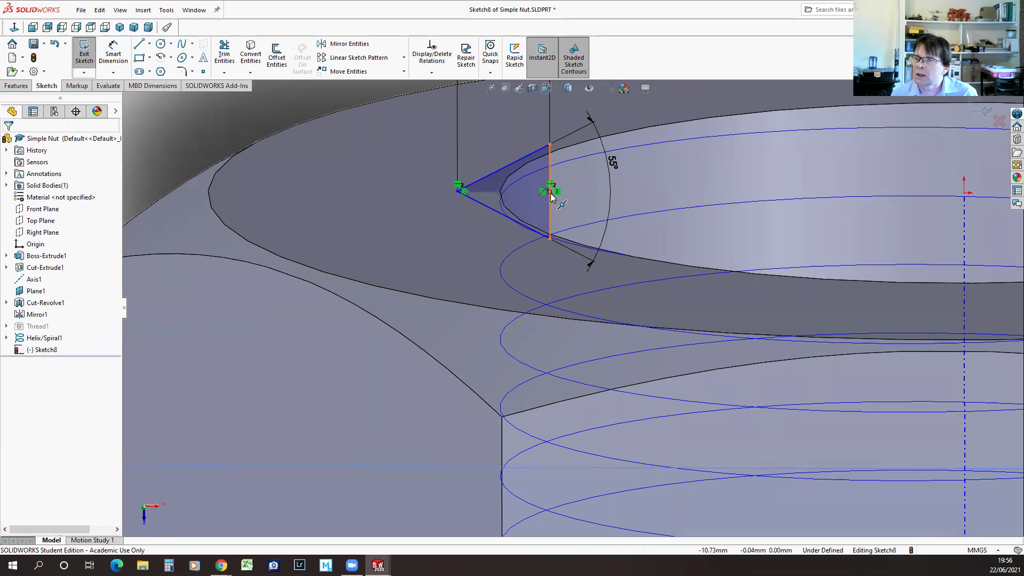
# - Add coincident and pierce relations between the midpoint of the triangle's vertical side and the bore's circular upper edge
pyautogui.click(552, 197)
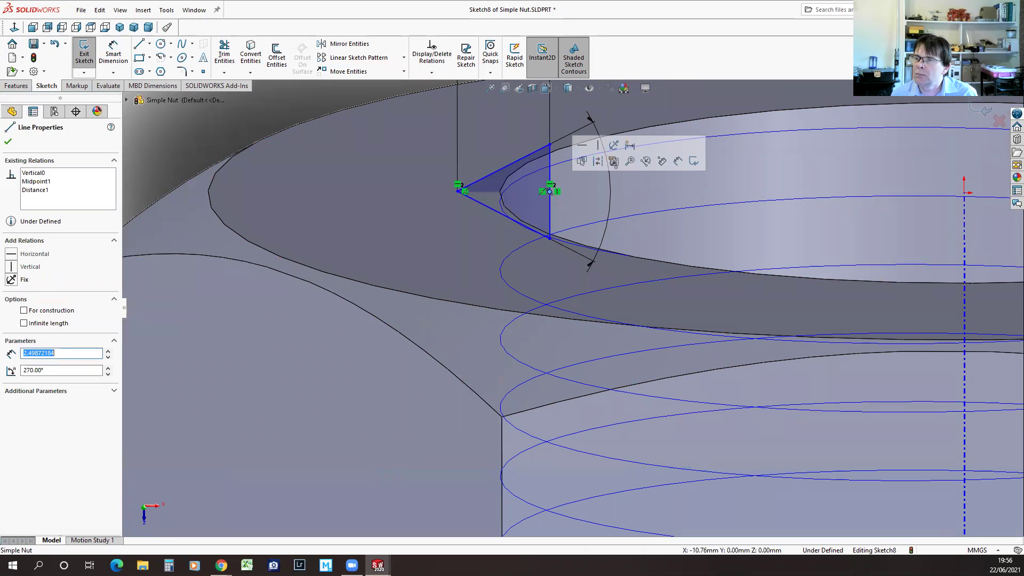
pyautogui.keyDown('ctrl'); pyautogui.click(507, 185); pyautogui.keyUp('ctrl')
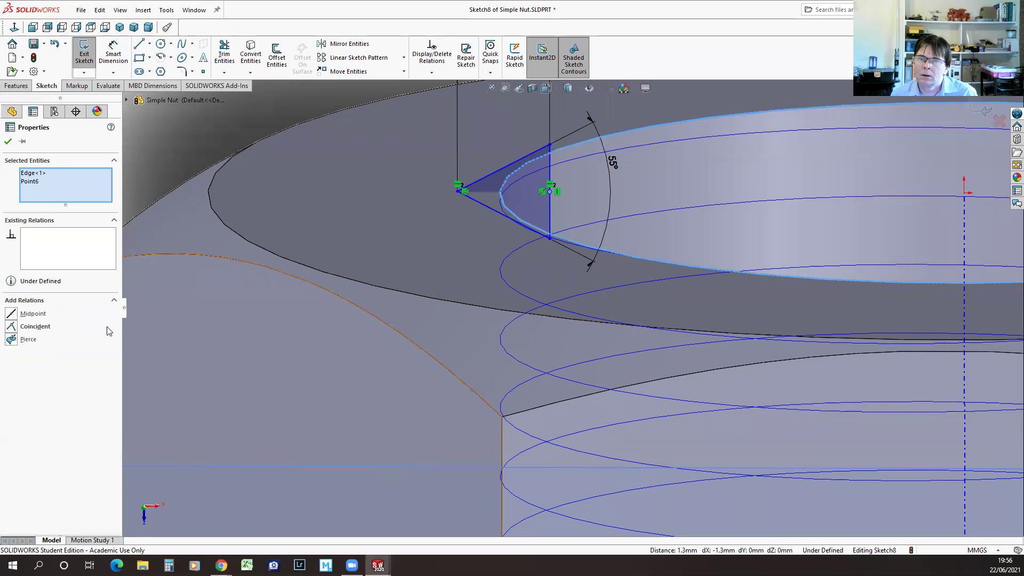
pyautogui.click(12, 328)
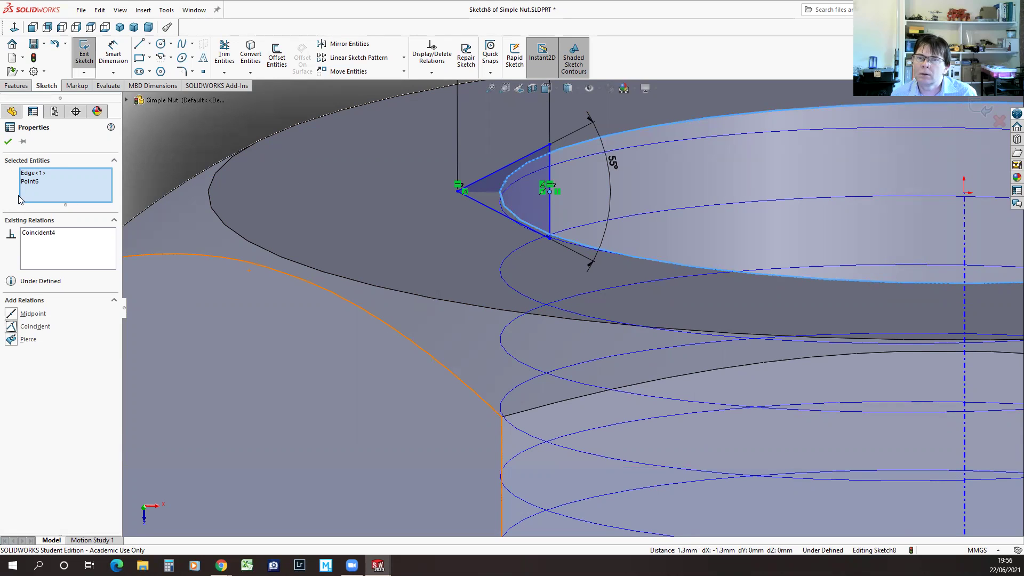
pyautogui.click(11, 340)
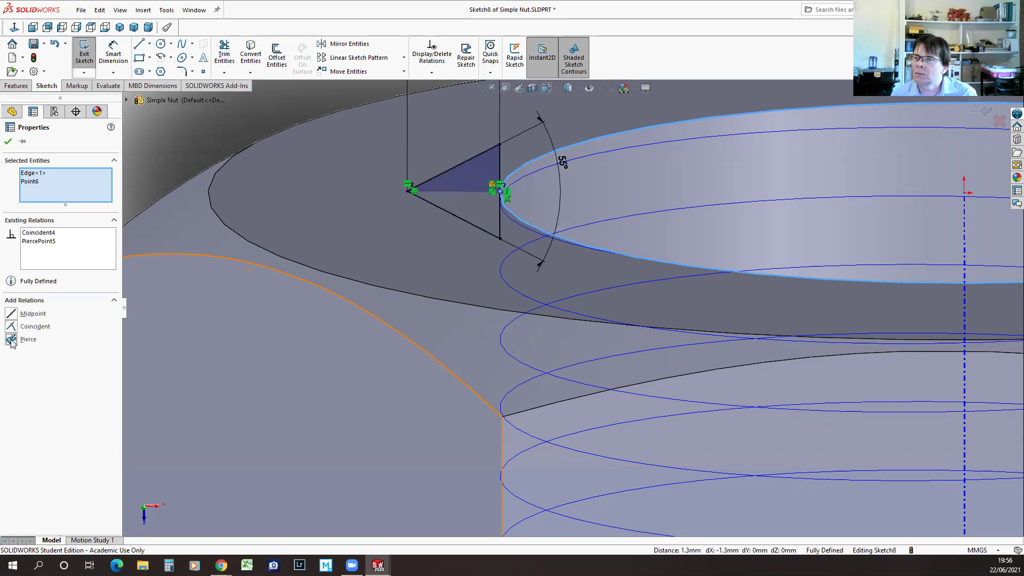
pyautogui.click(8, 142)
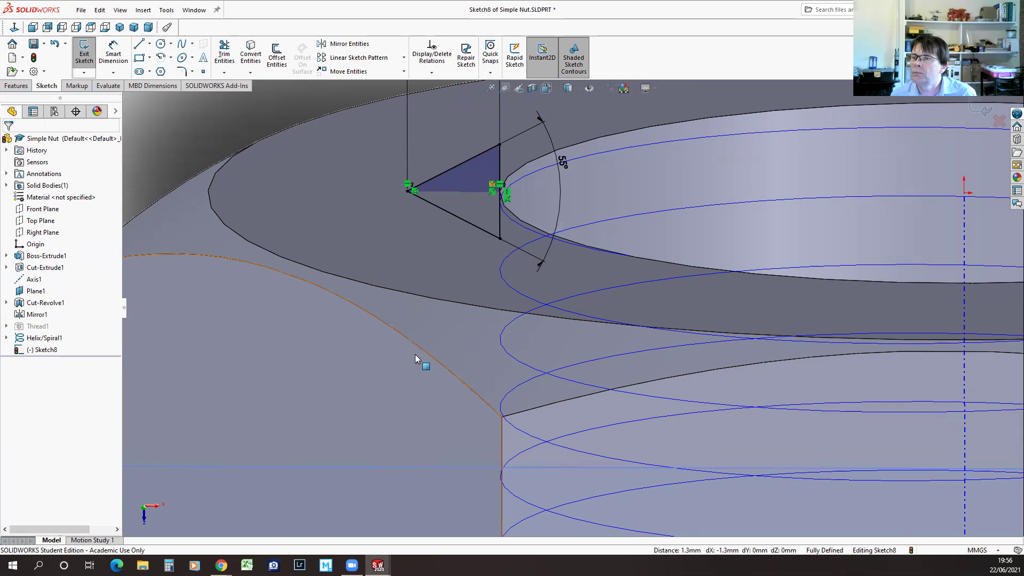
# - Exit the triangle sketch and create a Swept Cut using it as the profile and the helix as the path
pyautogui.click(84, 51)
pyautogui.scroll(5, 686, 354)
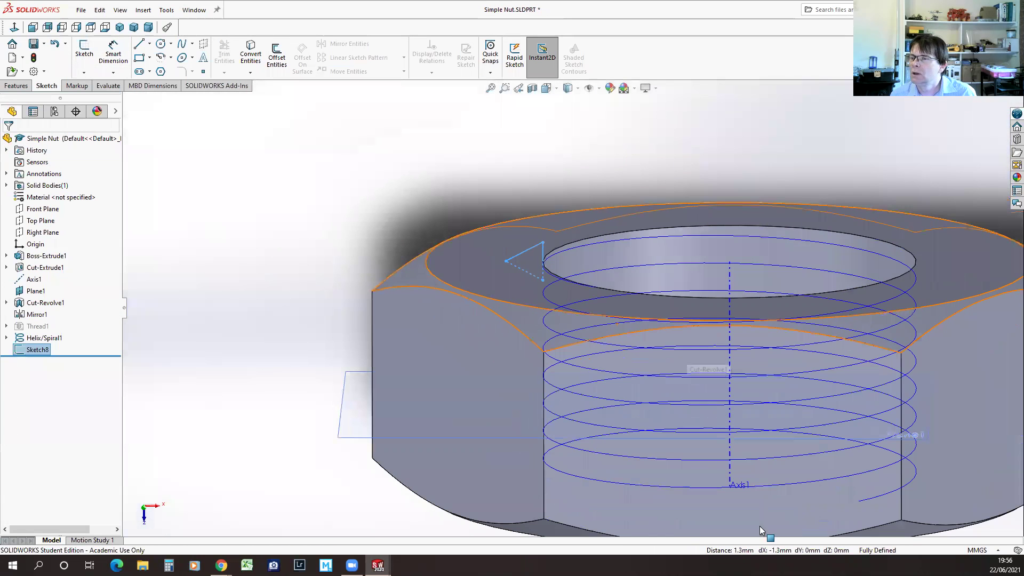
pyautogui.moveTo(670, 488)
pyautogui.mouseDown(button='middle')
pyautogui.moveTo(670, 466)
pyautogui.moveTo(676, 487)
pyautogui.mouseUp(button='middle')
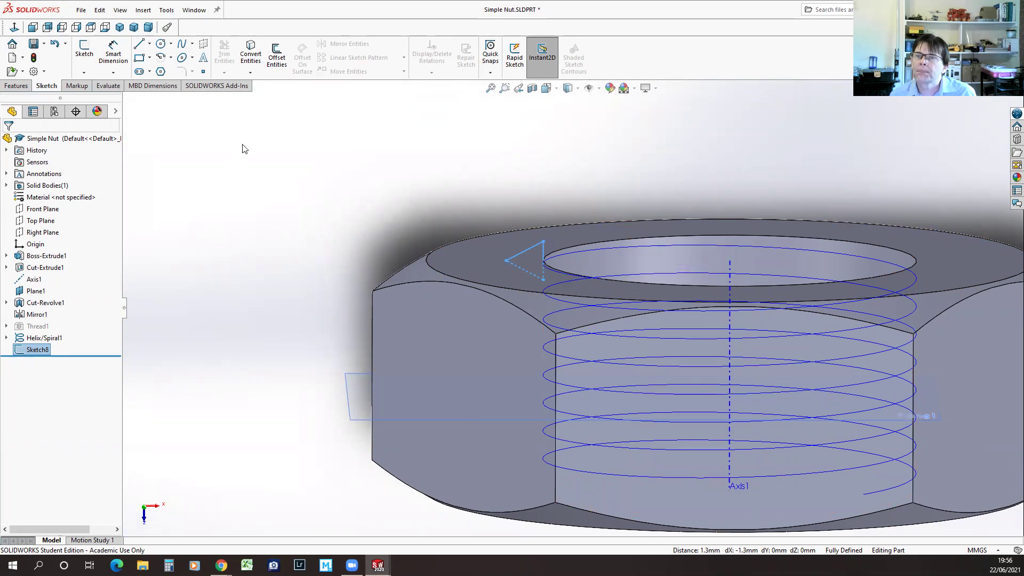
pyautogui.click(16, 85)
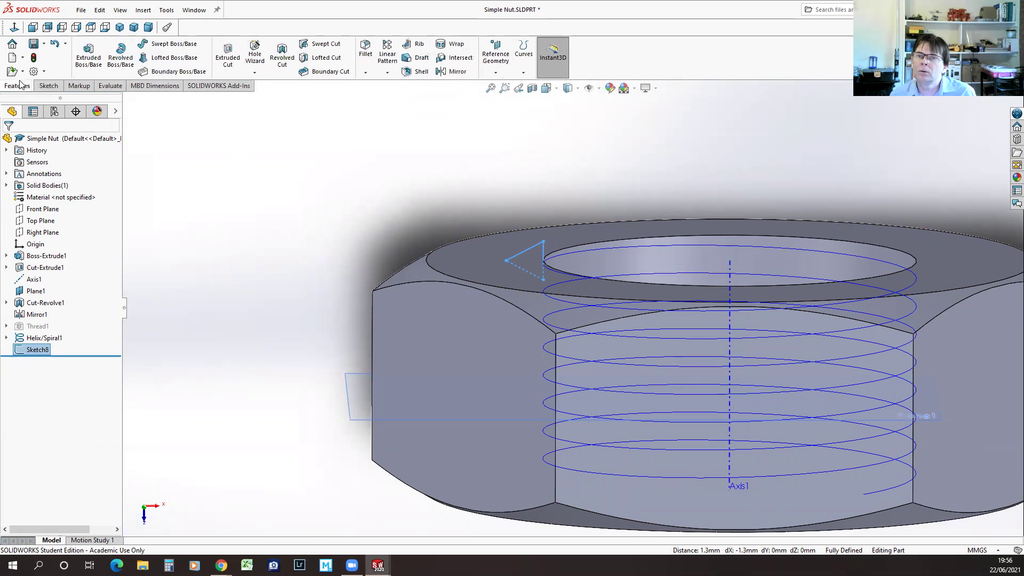
pyautogui.click(304, 50)
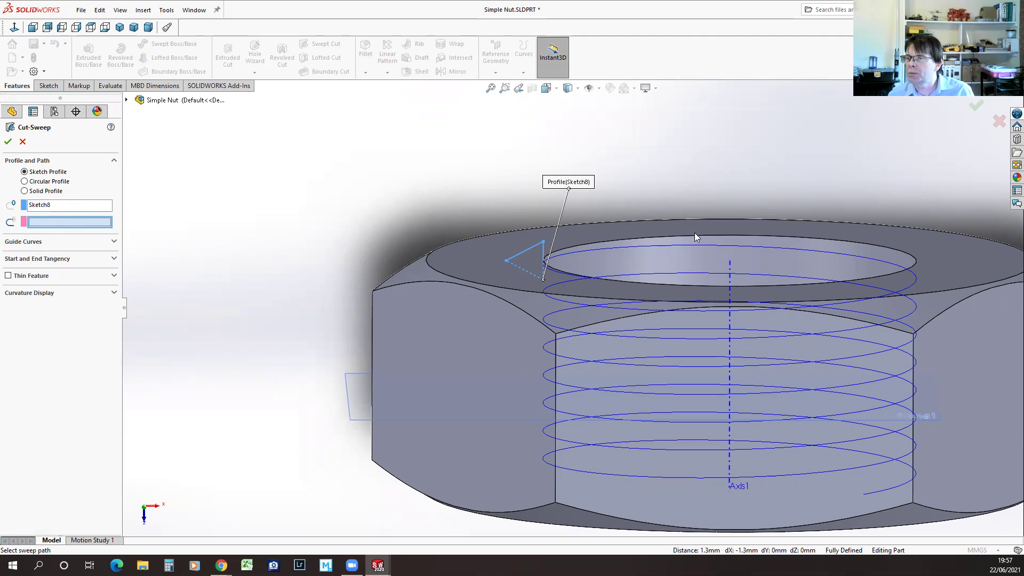
pyautogui.click(703, 246)
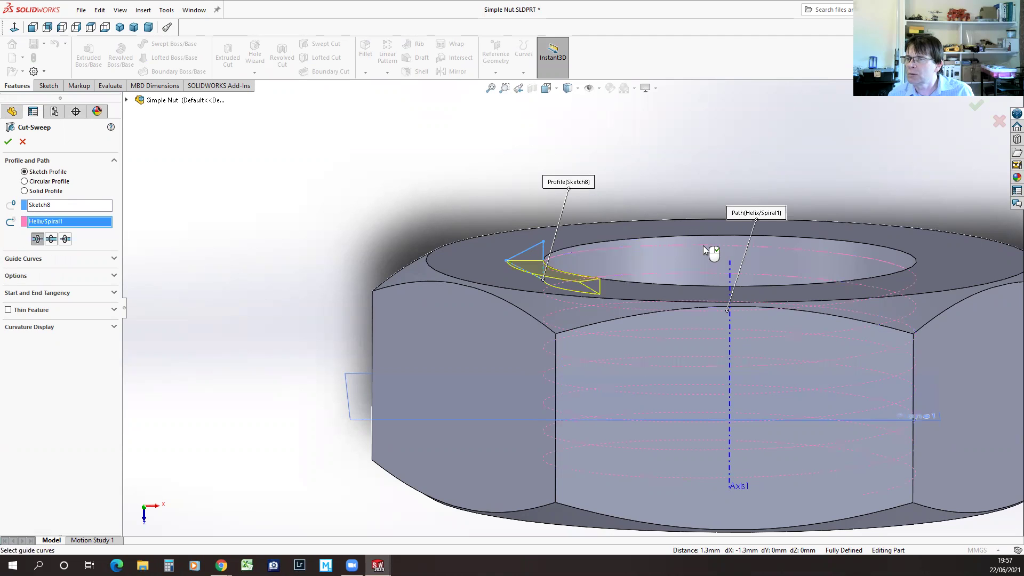
pyautogui.moveTo(254, 303); pyautogui.dragTo(254, 338, button='middle')
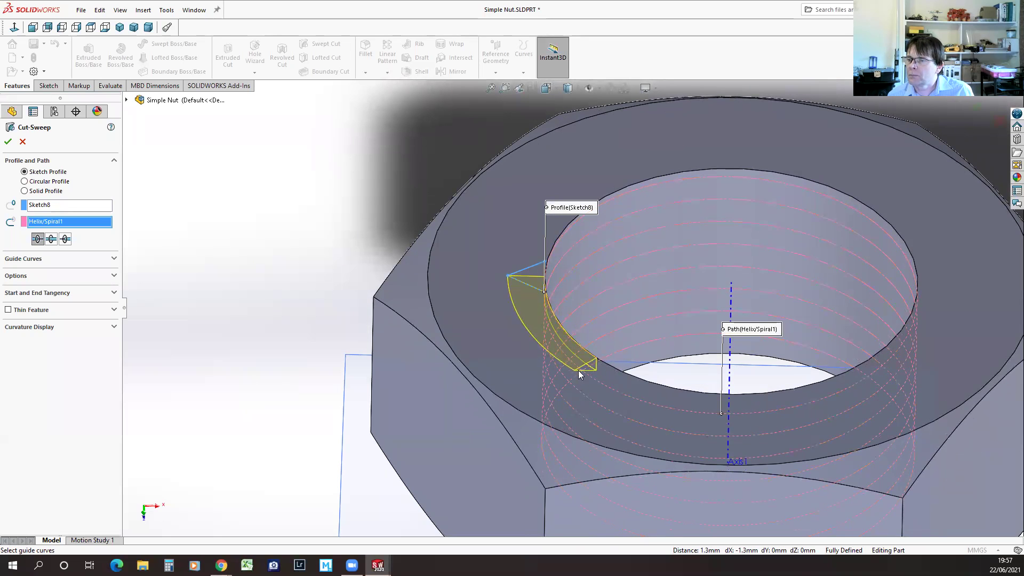
pyautogui.click(8, 142)
pyautogui.moveTo(213, 405); pyautogui.dragTo(165, 384, button='middle')
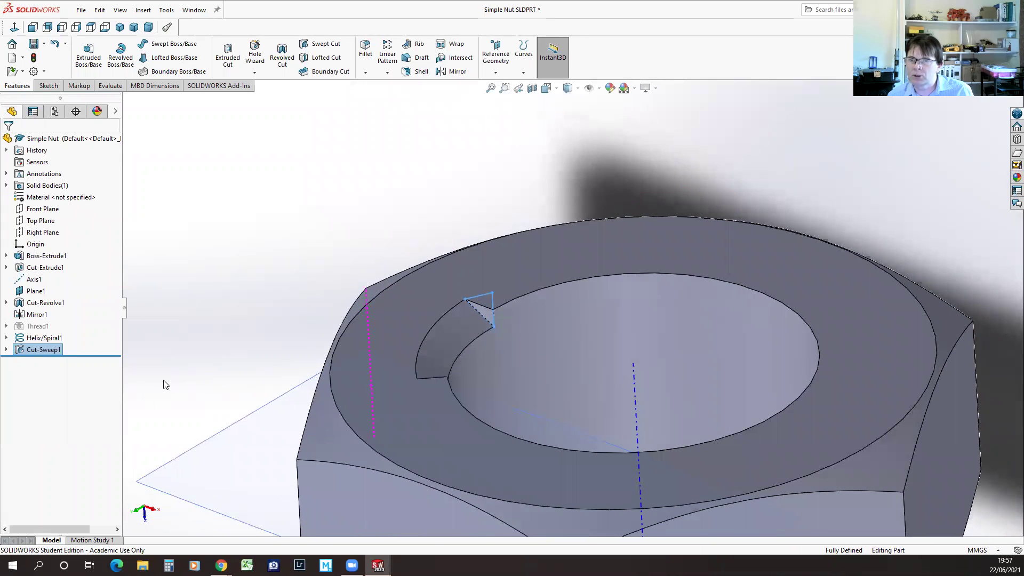
# - Reopen the helix definition, examine its start point, direction and turns against the bore, and close it
pyautogui.click(6, 338)
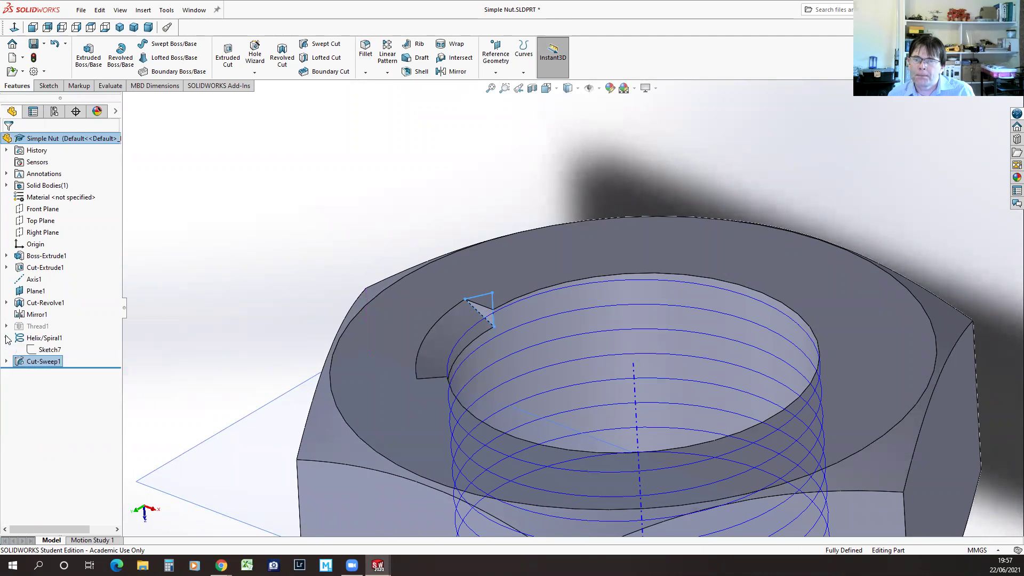
pyautogui.click(30, 349)
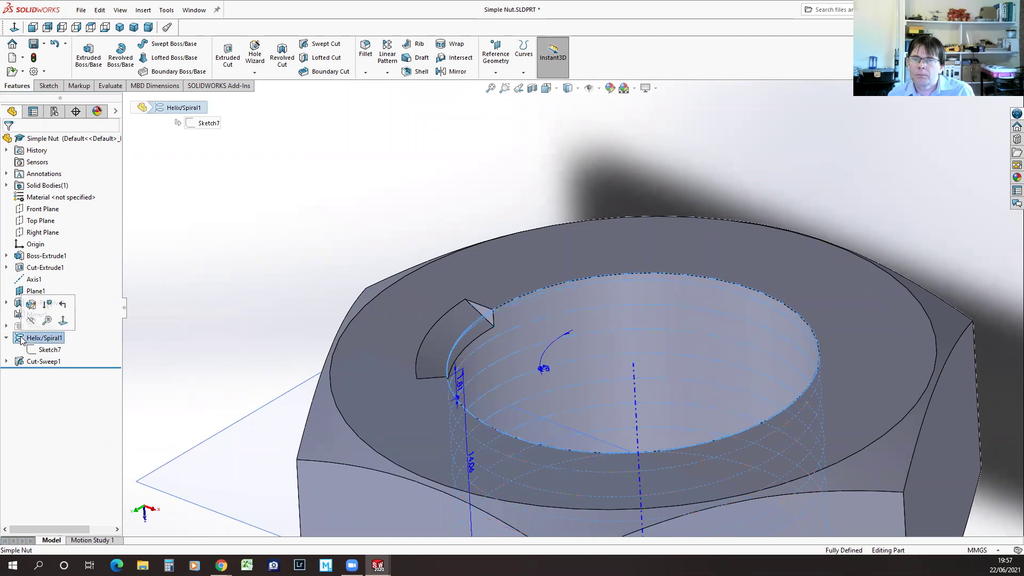
pyautogui.click(34, 305)
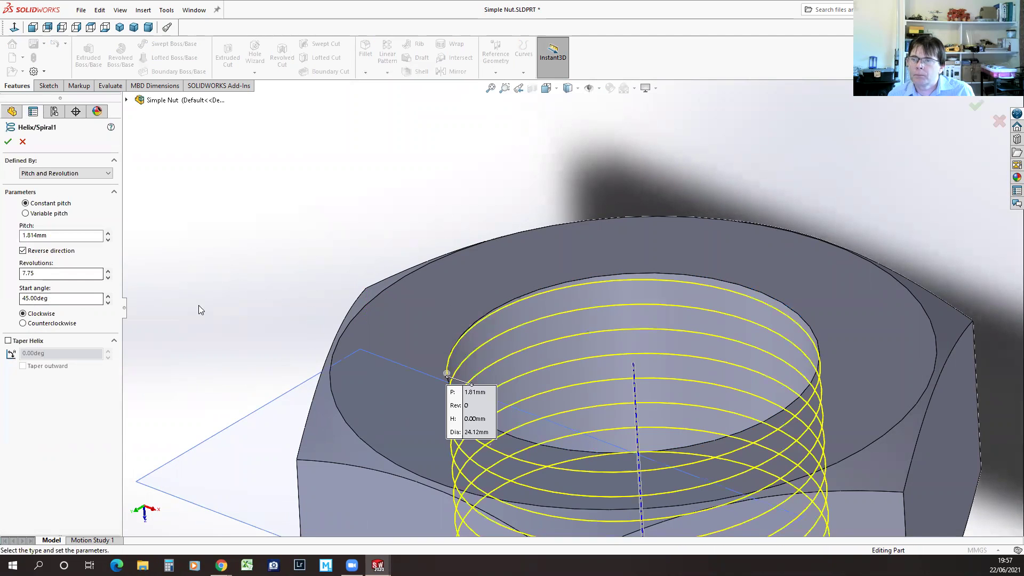
pyautogui.moveTo(198, 335); pyautogui.dragTo(162, 360, button='middle')
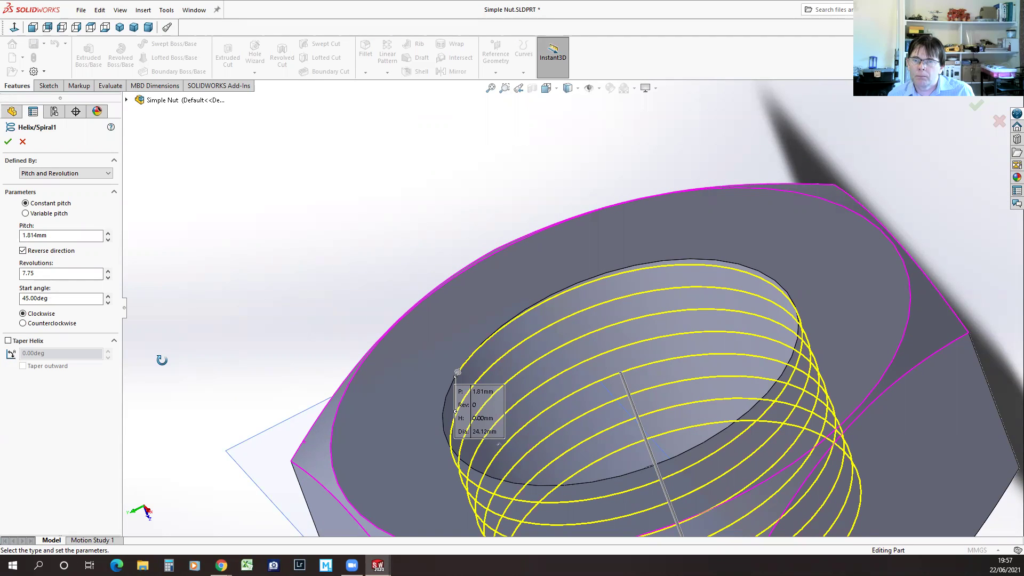
pyautogui.moveTo(162, 360); pyautogui.dragTo(162, 360, button='middle')
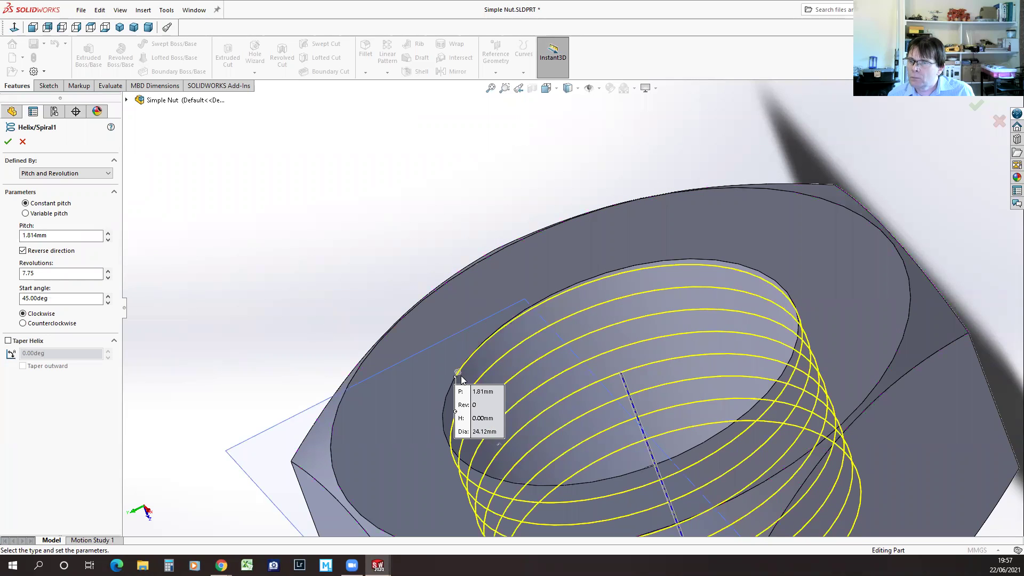
pyautogui.moveTo(458, 365); pyautogui.dragTo(456, 376)
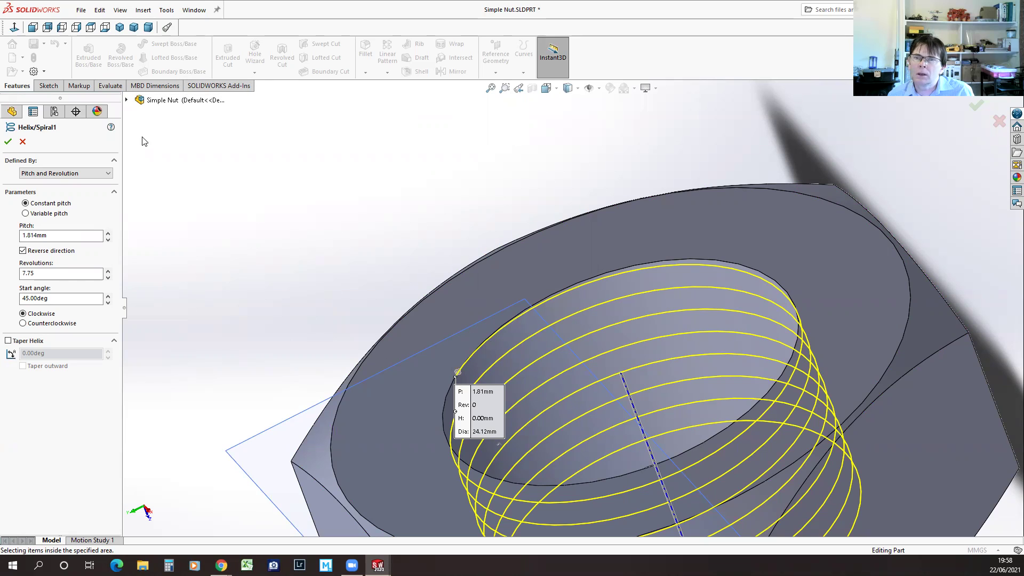
pyautogui.click(126, 101)
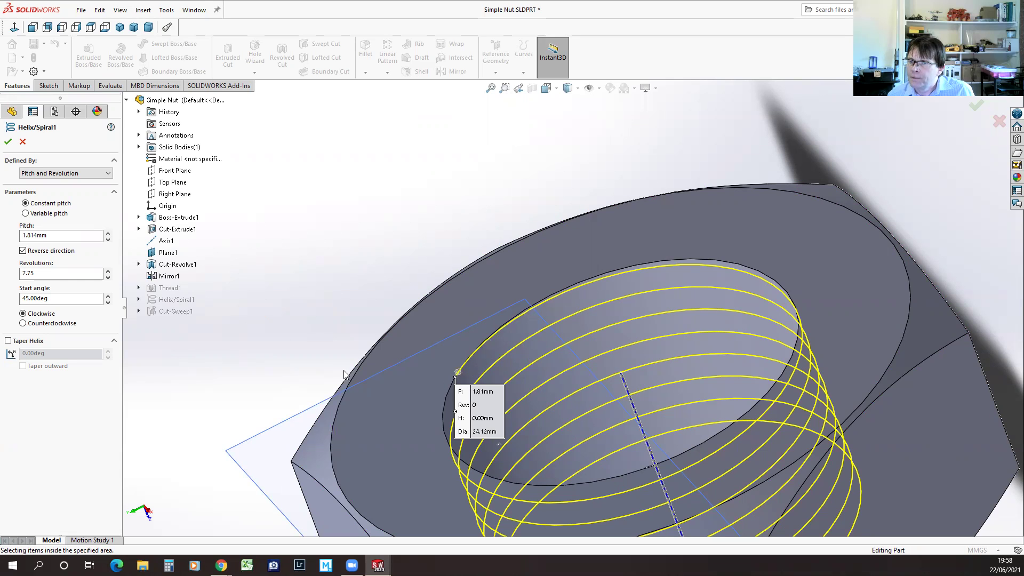
pyautogui.scroll(5, 348, 398)
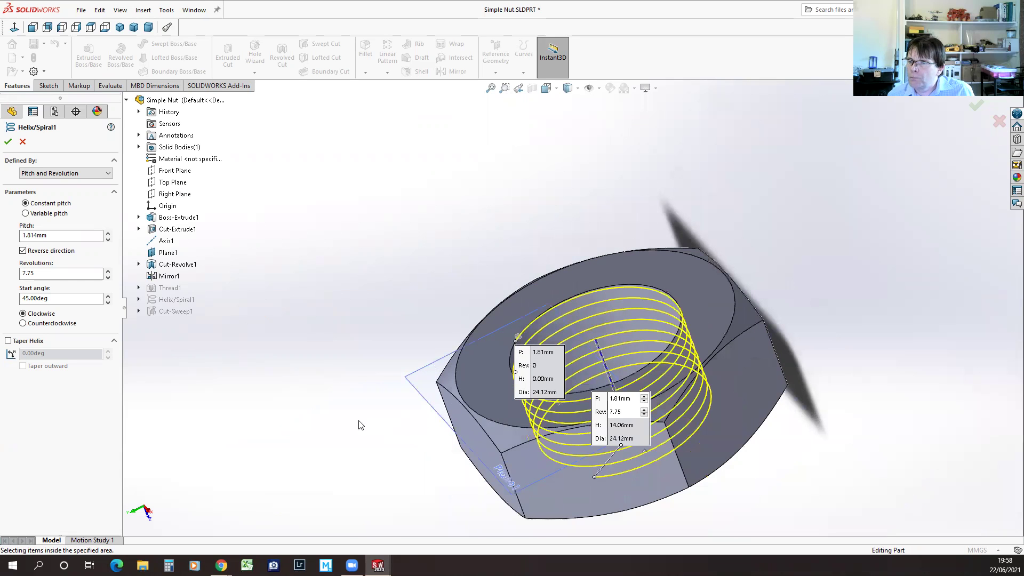
pyautogui.moveTo(353, 293)
pyautogui.mouseDown(button='middle')
pyautogui.moveTo(373, 396)
pyautogui.moveTo(368, 442)
pyautogui.moveTo(379, 454)
pyautogui.moveTo(361, 286)
pyautogui.mouseUp(button='middle')
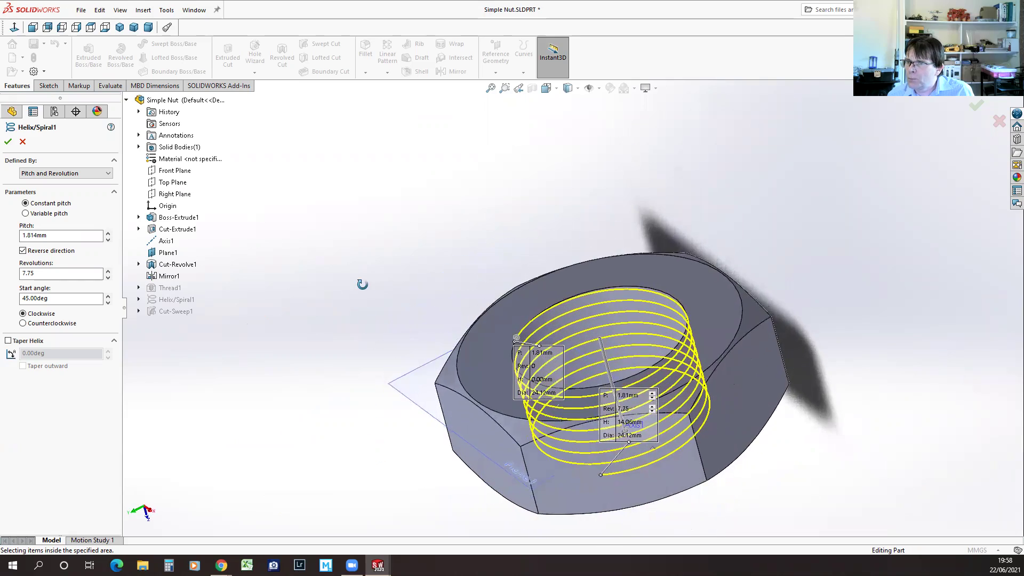
pyautogui.moveTo(394, 385); pyautogui.dragTo(337, 430, button='middle')
pyautogui.scroll(-5, 516, 397)
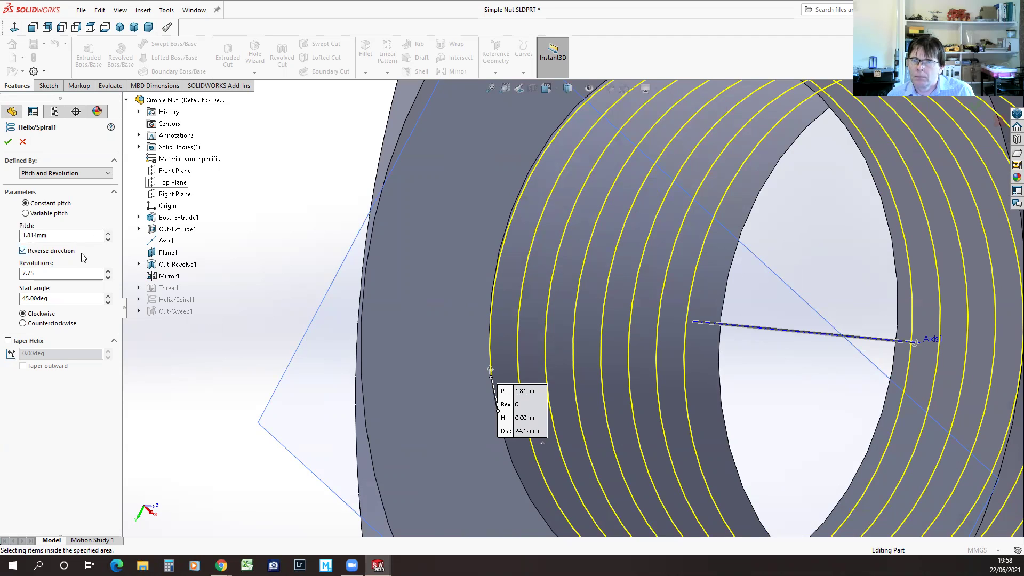
pyautogui.click(8, 142)
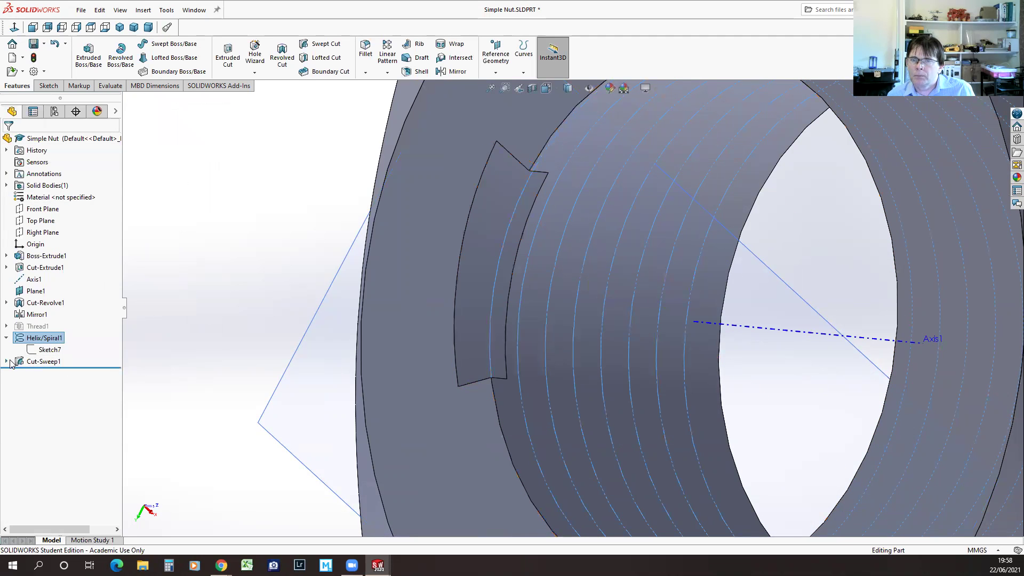
# - Edit the swept cut and switch its path direction so the triangle follows the helix down through the bore
pyautogui.click(12, 362)
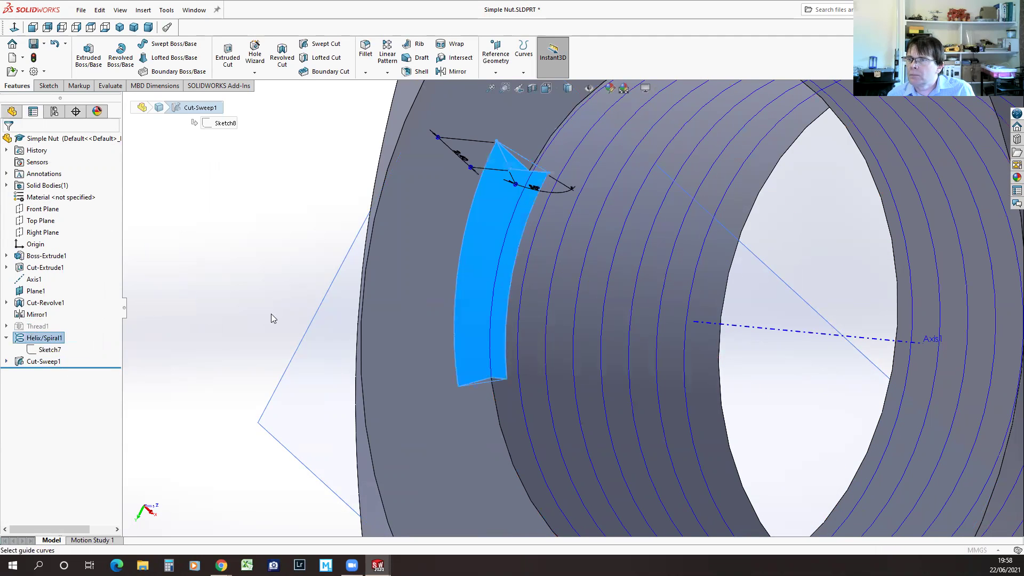
pyautogui.scroll(2, 229, 327)
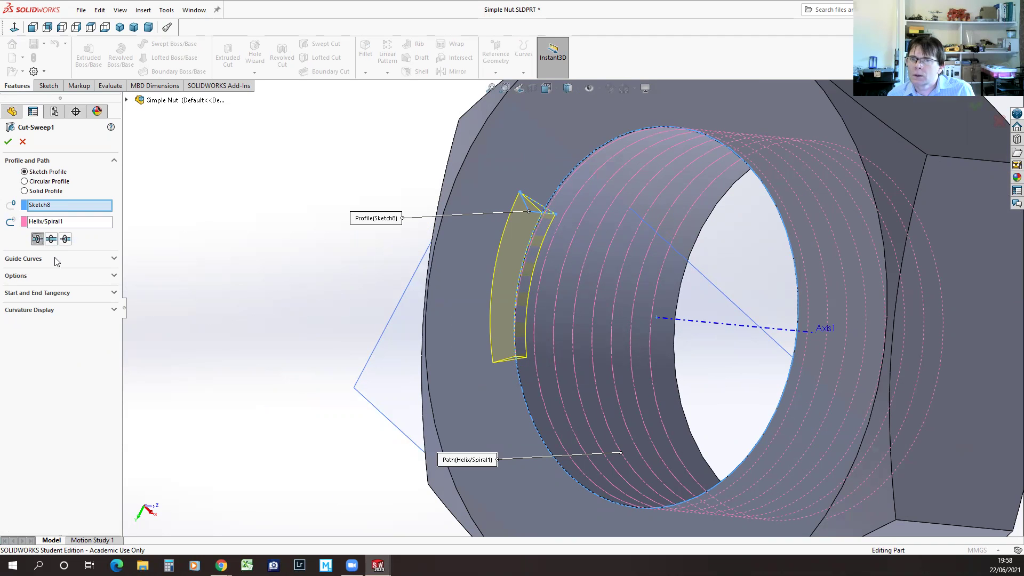
pyautogui.click(64, 240)
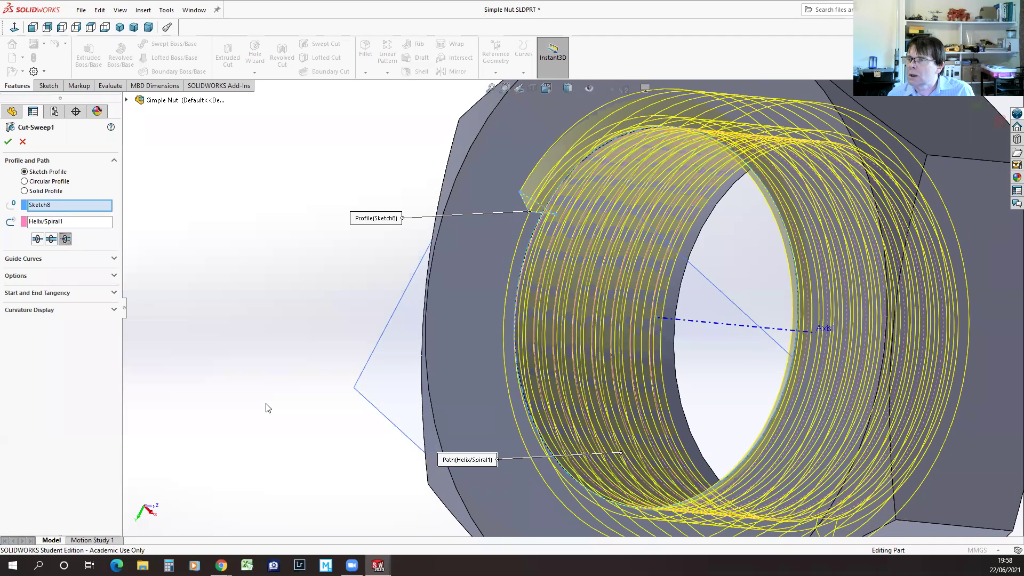
pyautogui.scroll(1, 267, 405)
pyautogui.scroll(3, 277, 384)
pyautogui.moveTo(288, 361); pyautogui.dragTo(544, 316, button='middle')
pyautogui.click(7, 141)
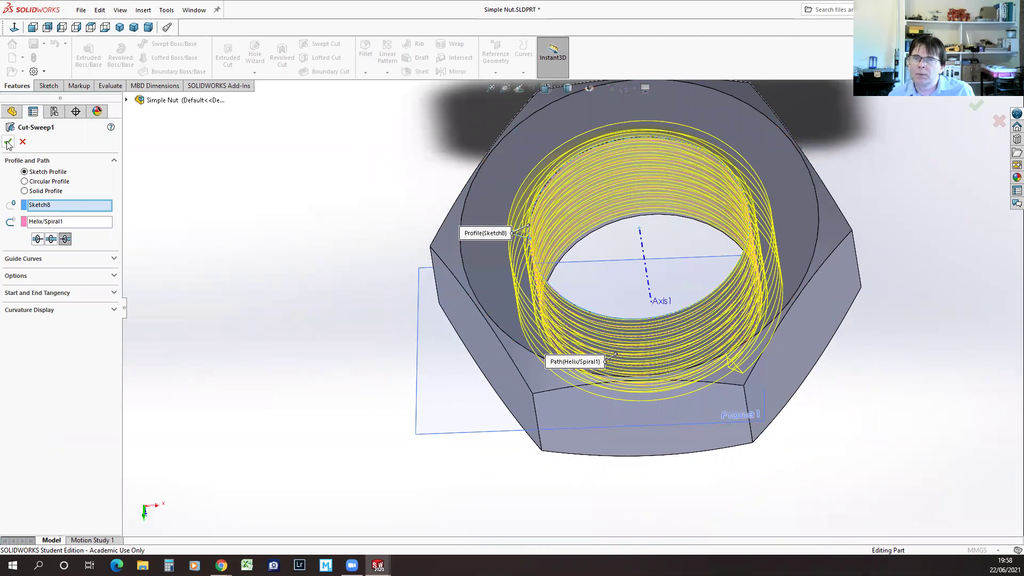
pyautogui.moveTo(354, 366); pyautogui.dragTo(523, 227, button='middle')
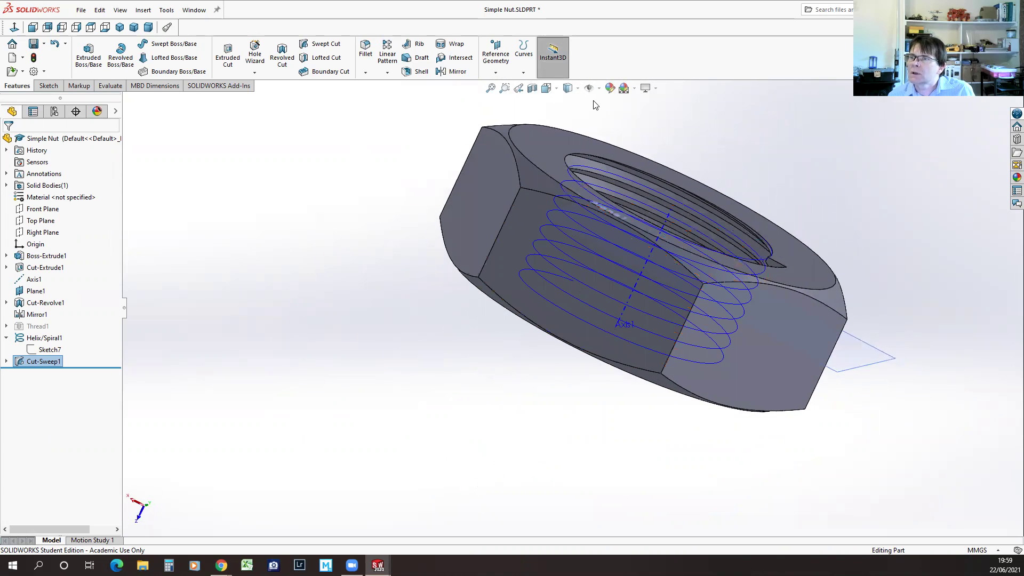
# - Show the nut with hidden lines visible and examine the thread cut along the bore and its ends at both faces
pyautogui.click(568, 88)
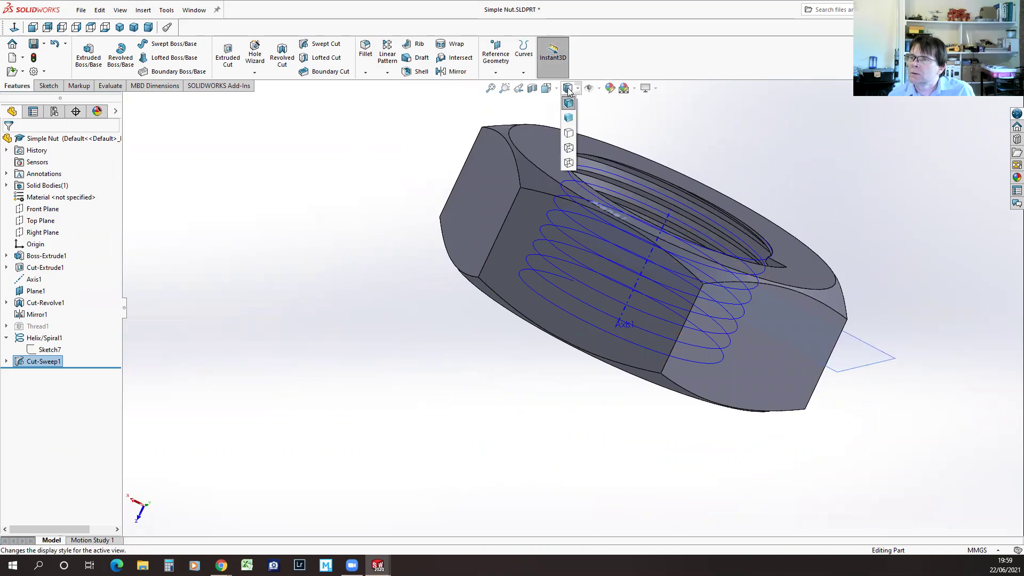
pyautogui.click(568, 149)
pyautogui.scroll(-8, 827, 320)
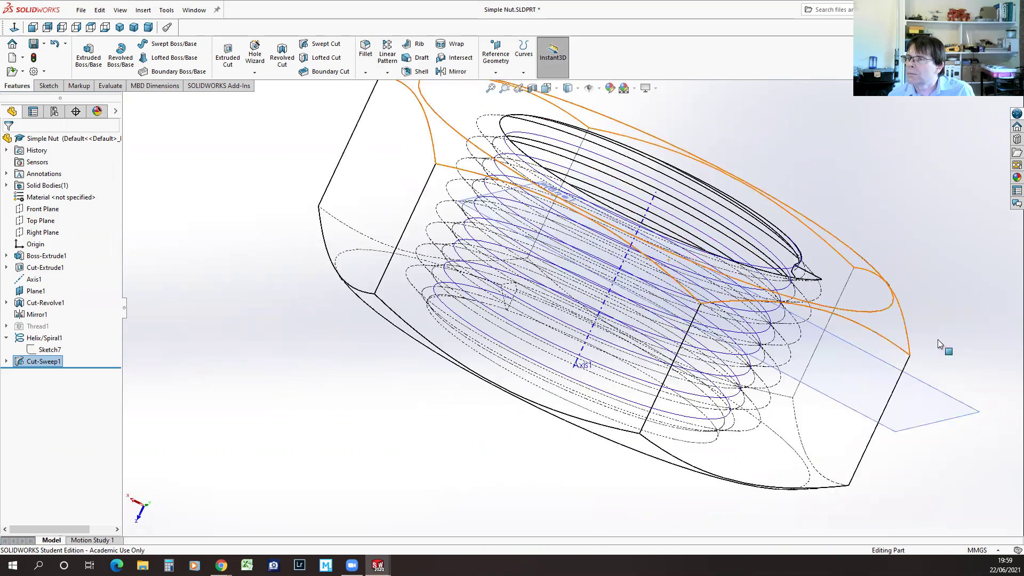
pyautogui.scroll(8, 866, 203)
pyautogui.moveTo(851, 193); pyautogui.dragTo(863, 275, button='middle')
pyautogui.moveTo(868, 233); pyautogui.dragTo(539, 100, button='middle')
pyautogui.moveTo(888, 238); pyautogui.dragTo(650, 111, button='middle')
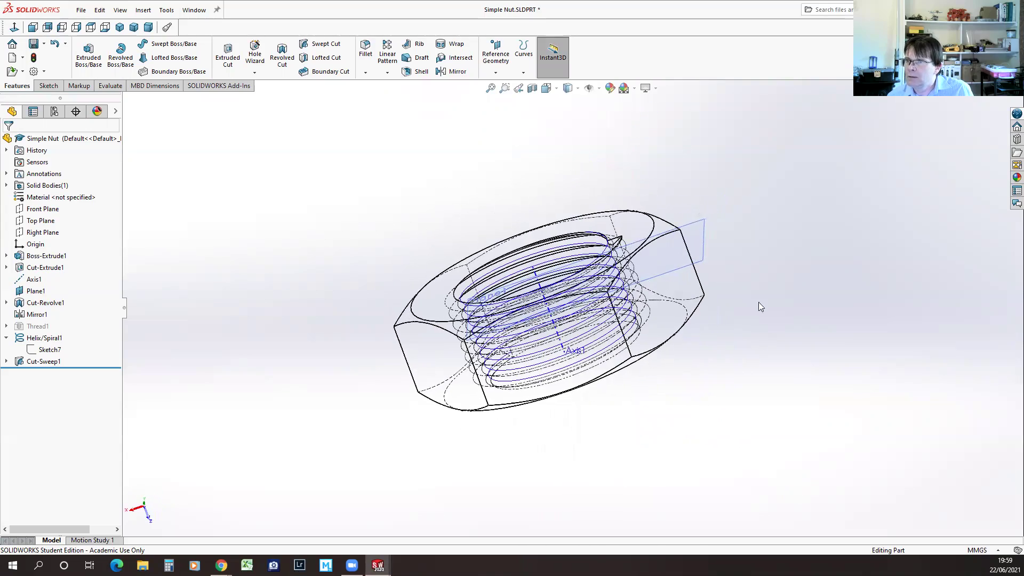
pyautogui.moveTo(763, 429); pyautogui.dragTo(715, 400, button='middle')
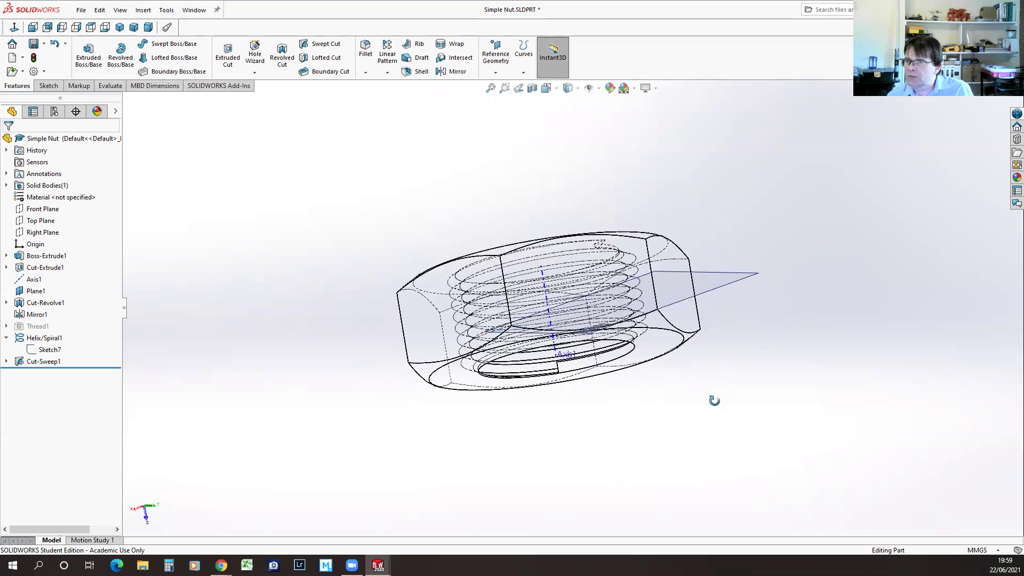
pyautogui.scroll(-8, 674, 496)
pyautogui.moveTo(663, 475); pyautogui.dragTo(584, 334, button='middle')
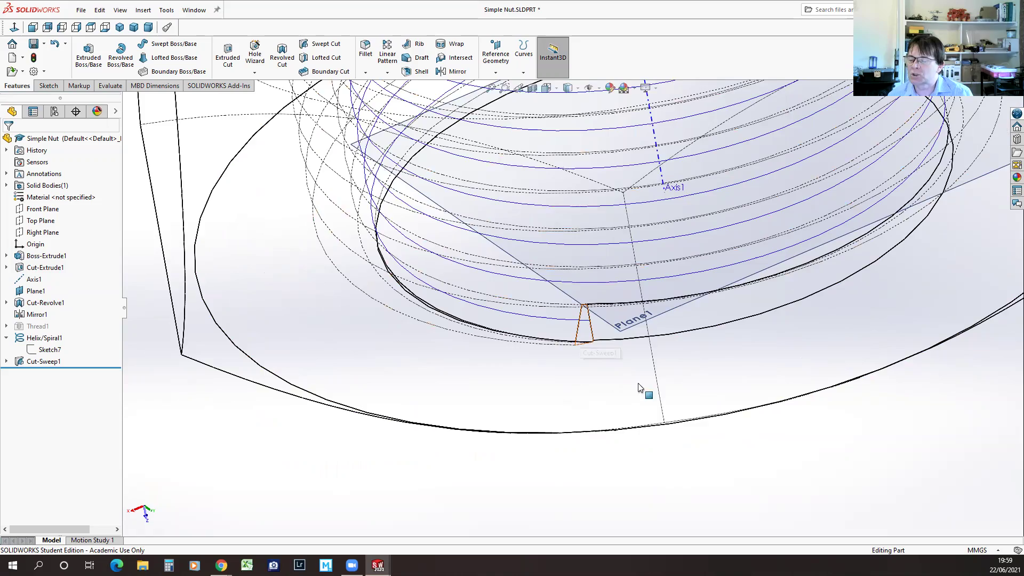
pyautogui.scroll(3, 720, 428)
pyautogui.moveTo(723, 429); pyautogui.dragTo(628, 389, button='middle')
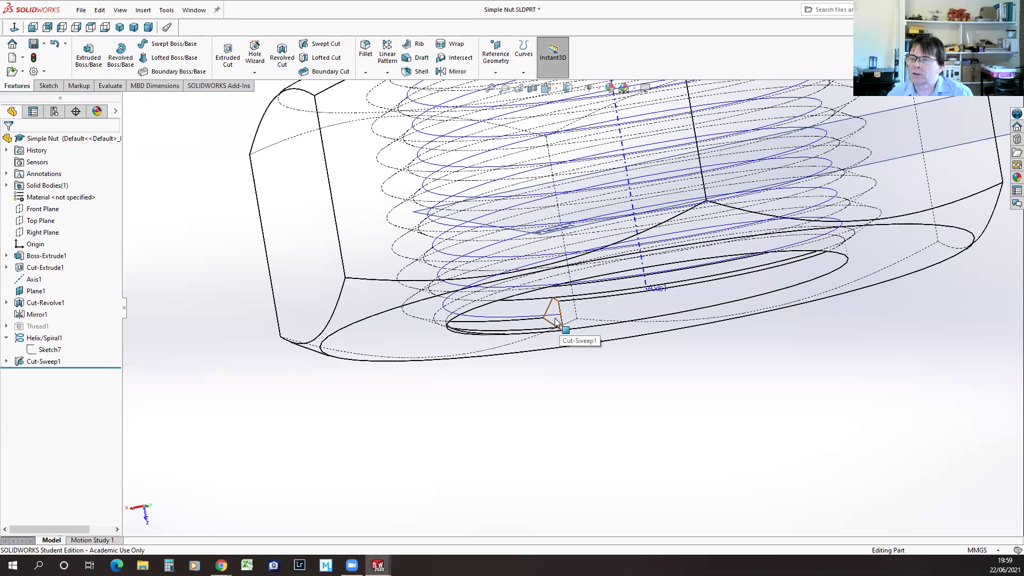
pyautogui.scroll(5, 714, 388)
pyautogui.moveTo(738, 368); pyautogui.dragTo(733, 495, button='middle')
pyautogui.scroll(-2, 808, 350)
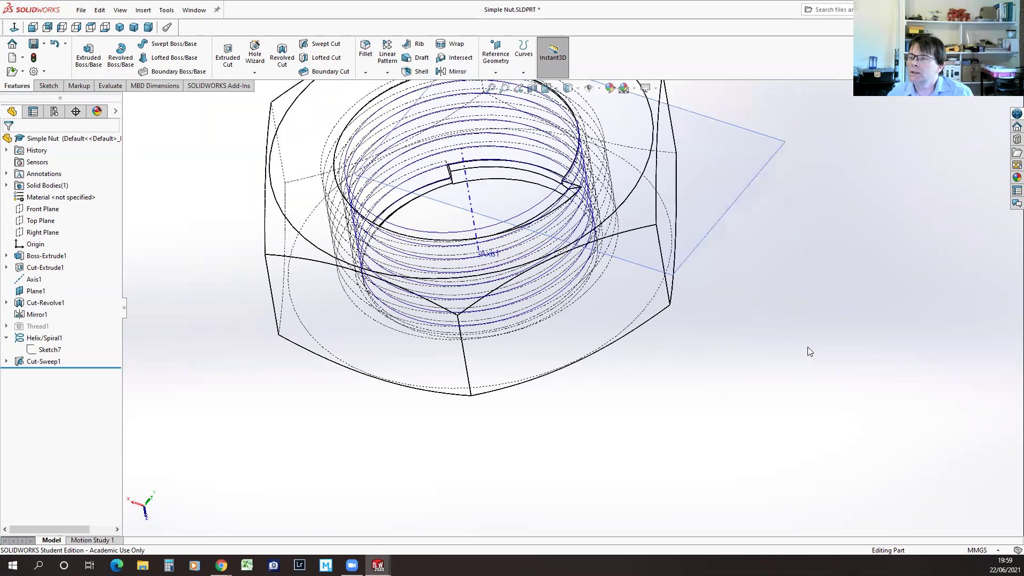
# - Roll the model back to before the helix, chamfer the bore's upper circular edge in shaded view, and roll forward to the end
pyautogui.scroll(3, 808, 346)
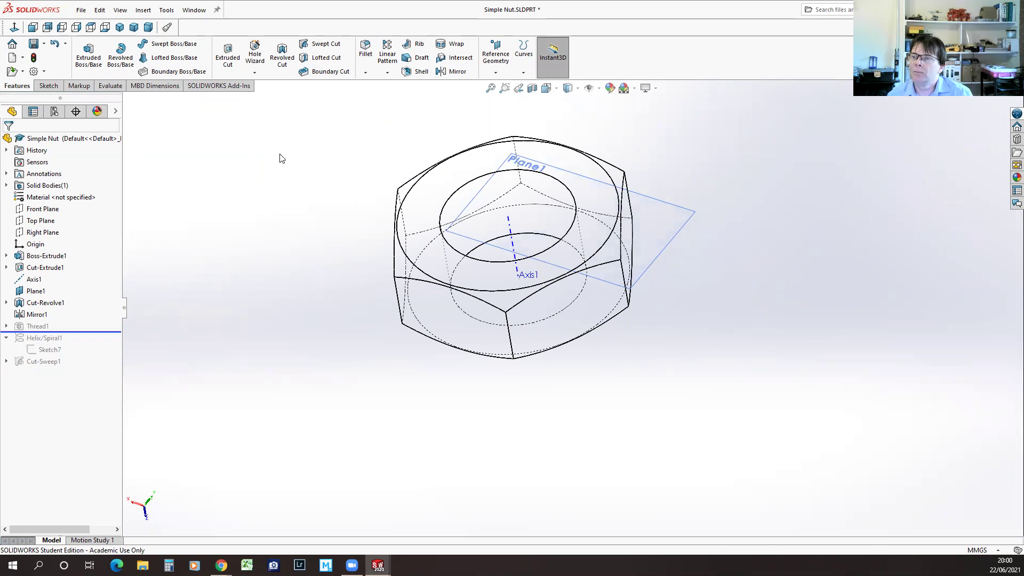
pyautogui.click(568, 88)
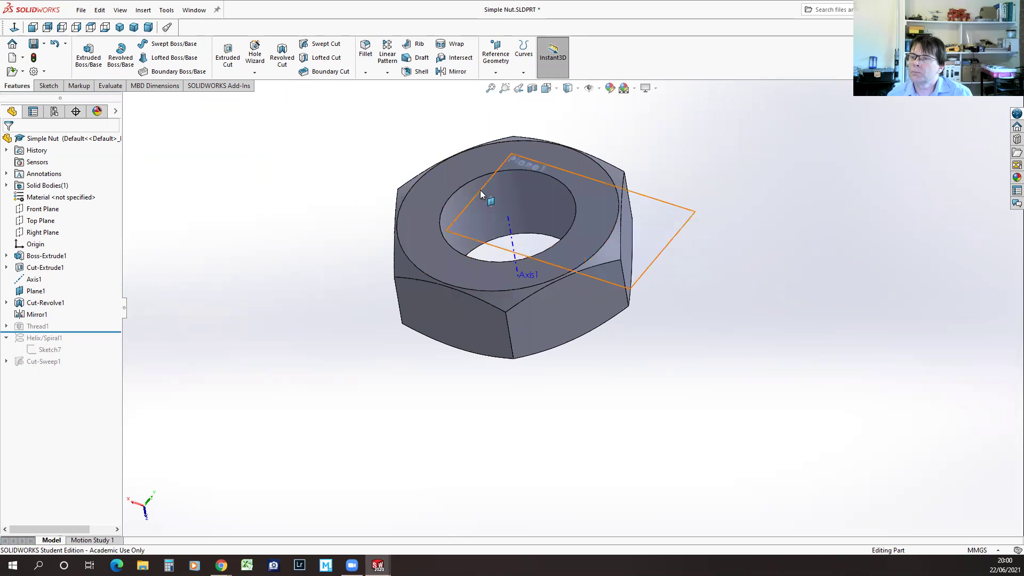
pyautogui.click(469, 180)
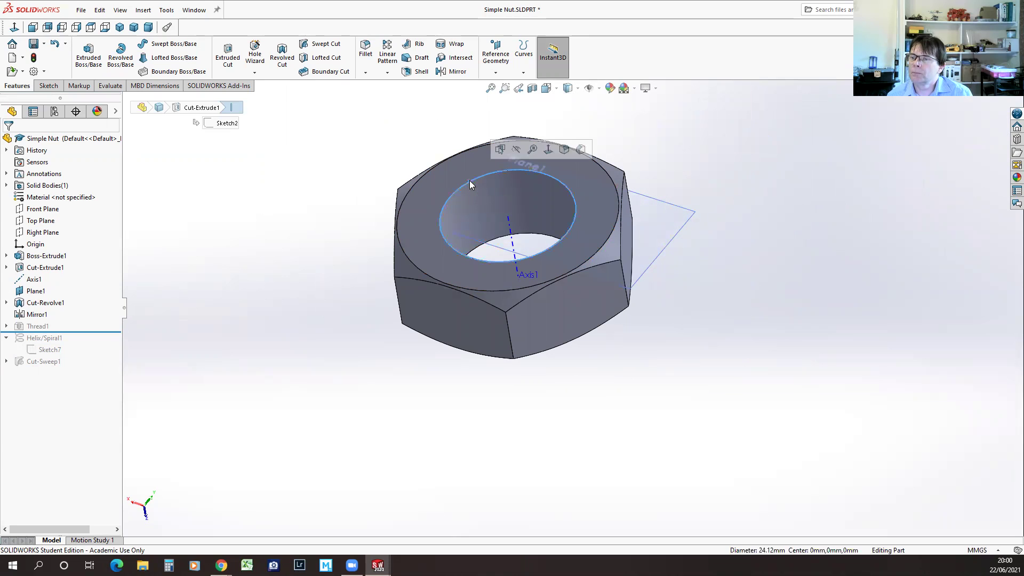
pyautogui.click(369, 75)
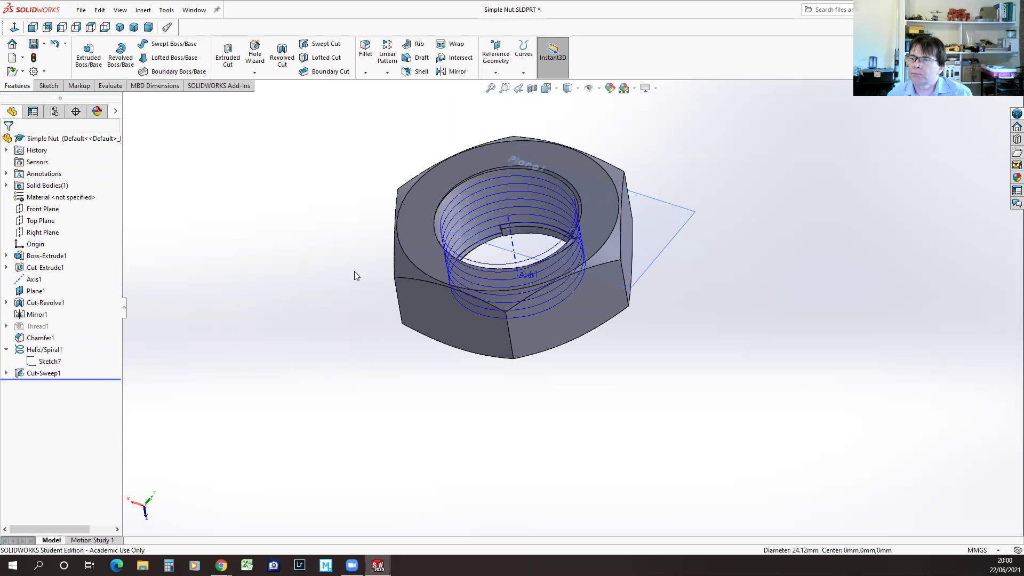
pyautogui.moveTo(314, 273); pyautogui.dragTo(330, 437, button='middle')
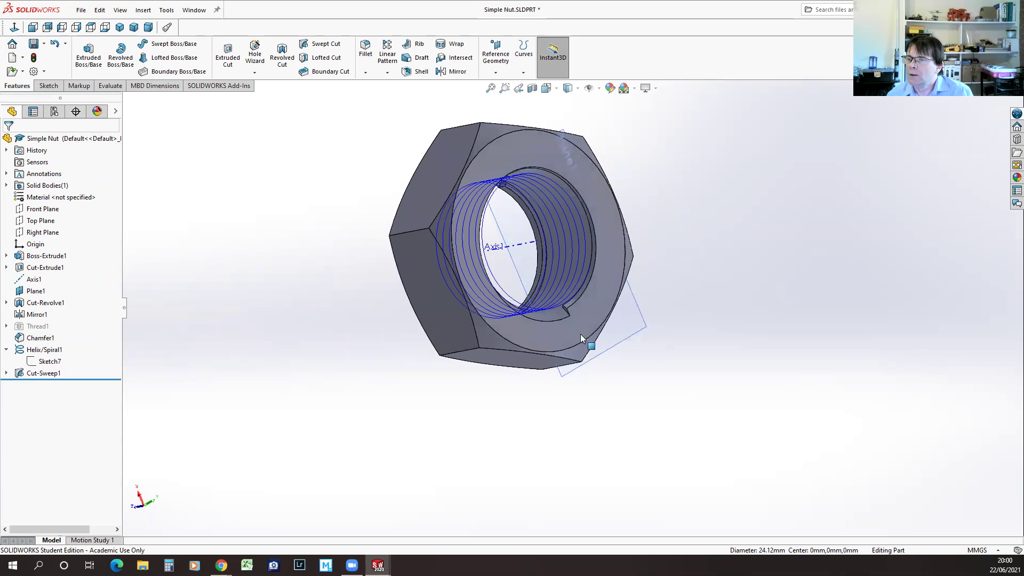
# - Examine the thread cut in the bore from both faces of the nut and save the part
pyautogui.scroll(-5, 578, 309)
pyautogui.scroll(2, 788, 414)
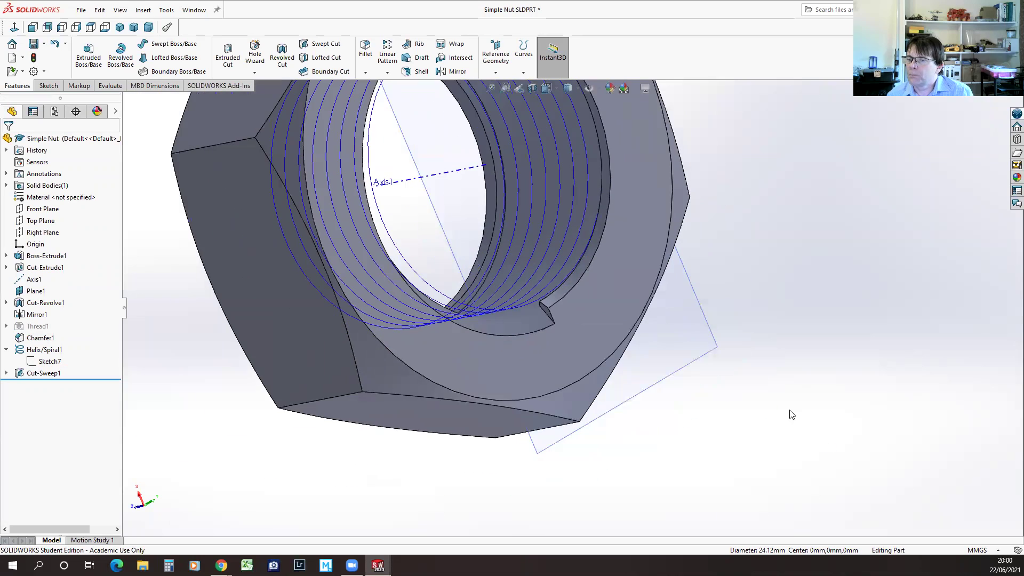
pyautogui.moveTo(781, 404); pyautogui.dragTo(854, 309, button='middle')
pyautogui.press('f')
pyautogui.moveTo(816, 213); pyautogui.dragTo(822, 388, button='middle')
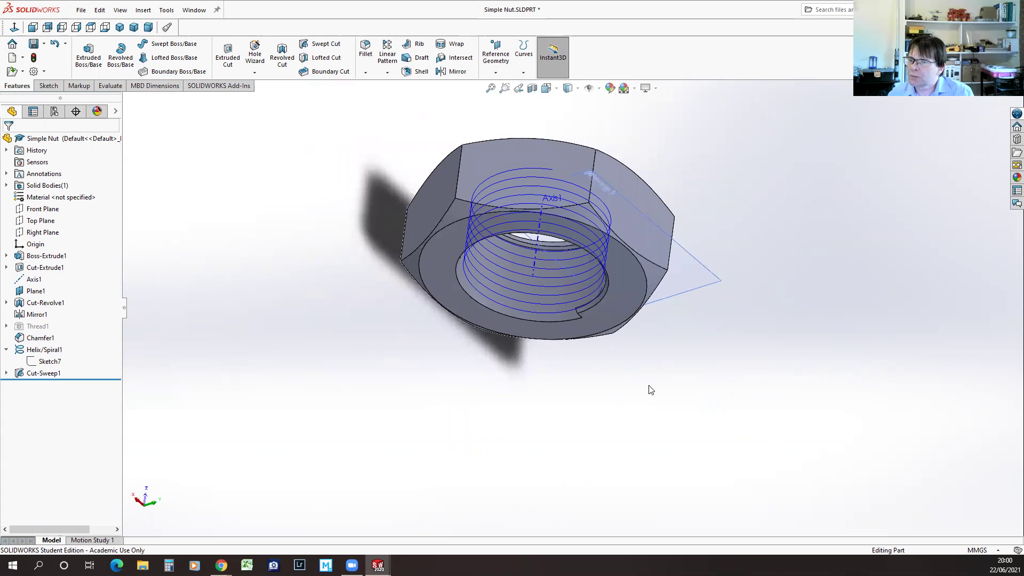
pyautogui.scroll(-5, 532, 299)
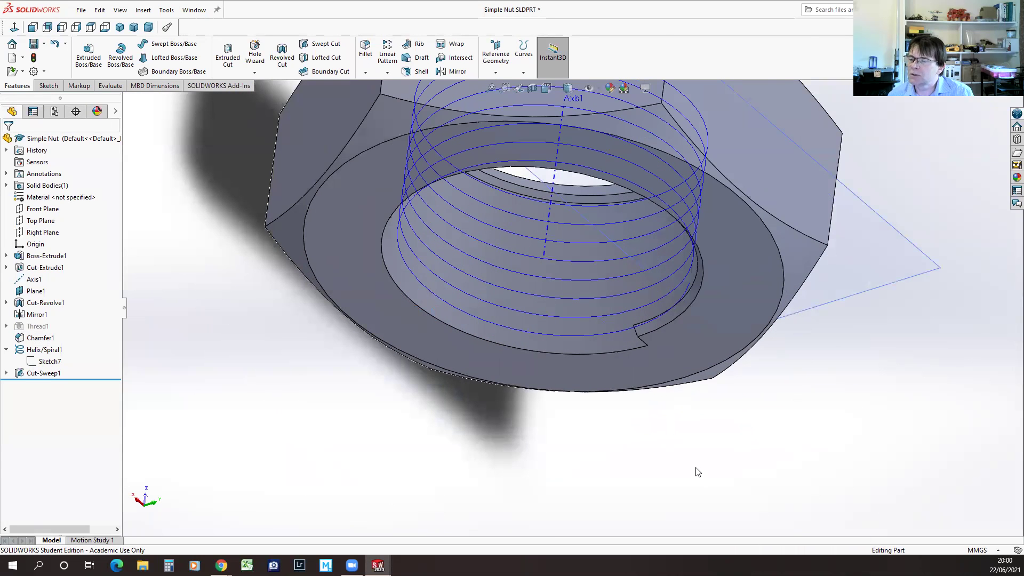
pyautogui.scroll(5, 697, 472)
pyautogui.moveTo(690, 464); pyautogui.dragTo(806, 293, button='middle')
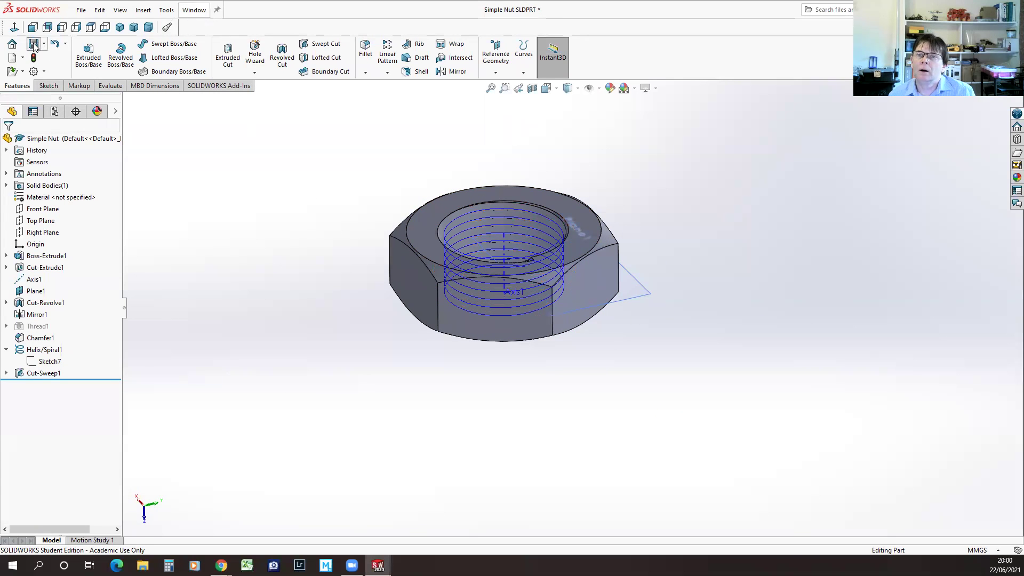
# - Switch to the open BSP3_4in female Hex Nut2 part and examine where its thread starts and how it runs through the bore
pyautogui.click(193, 12)
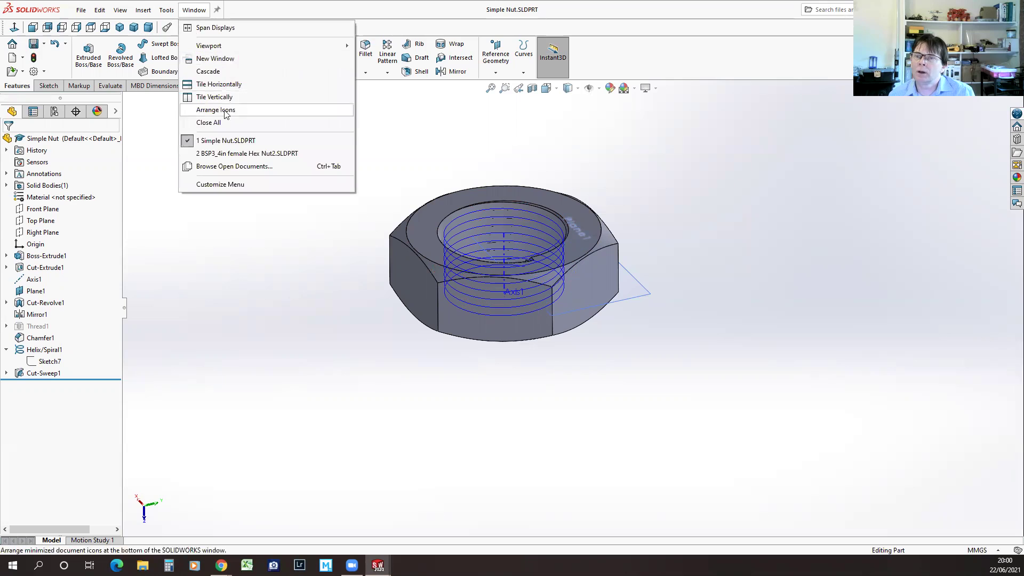
pyautogui.click(230, 153)
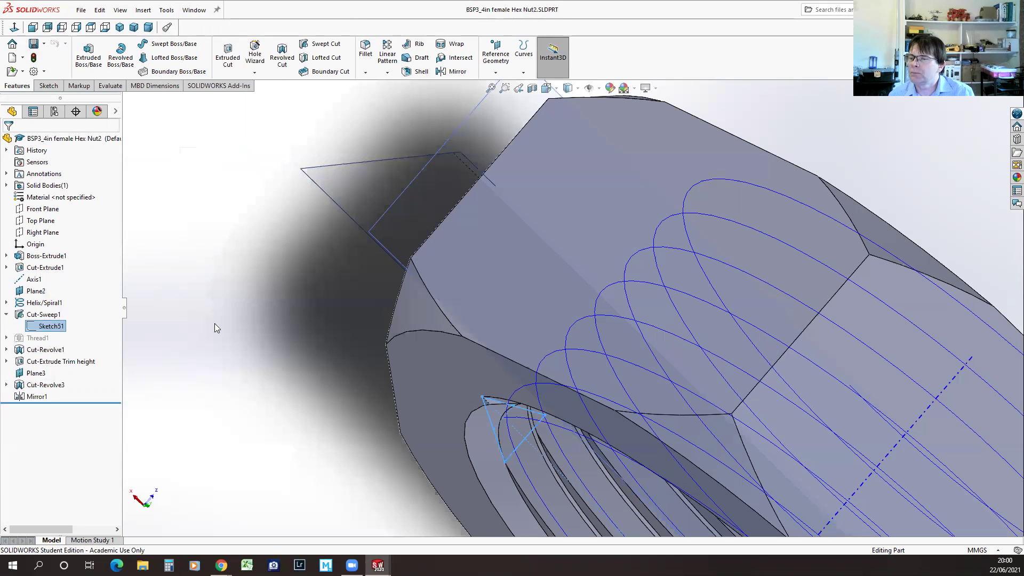
pyautogui.moveTo(326, 473); pyautogui.dragTo(381, 141, button='middle')
pyautogui.scroll(-1, 566, 271)
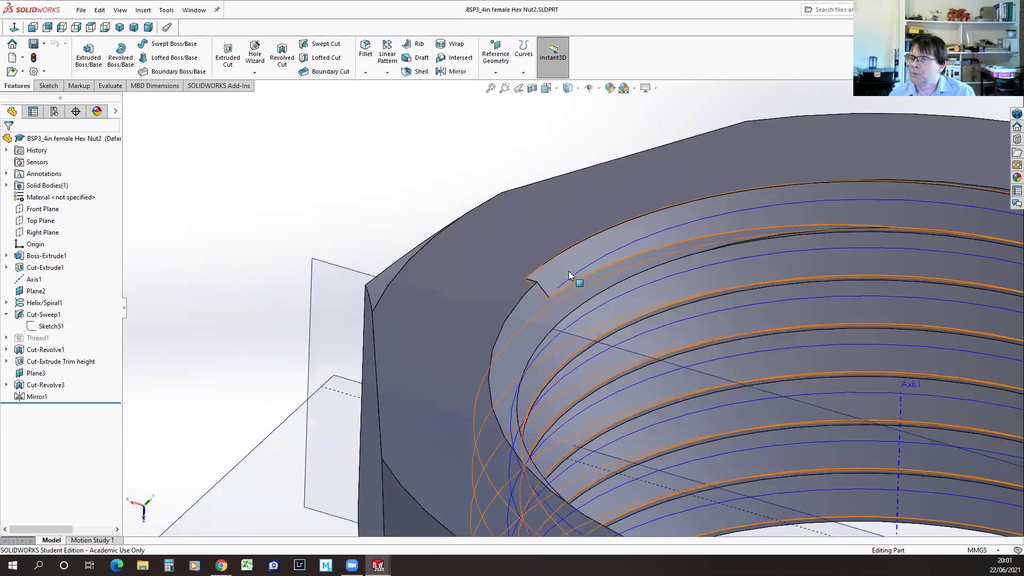
pyautogui.scroll(4, 572, 312)
pyautogui.moveTo(344, 415); pyautogui.dragTo(313, 377, button='middle')
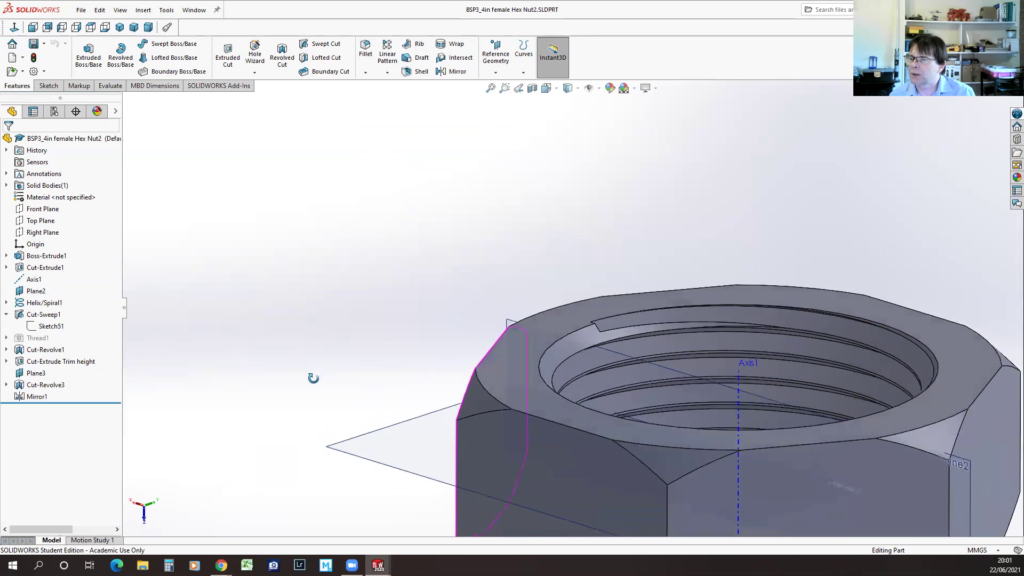
pyautogui.scroll(-3, 638, 320)
pyautogui.moveTo(512, 360); pyautogui.dragTo(414, 474, button='middle')
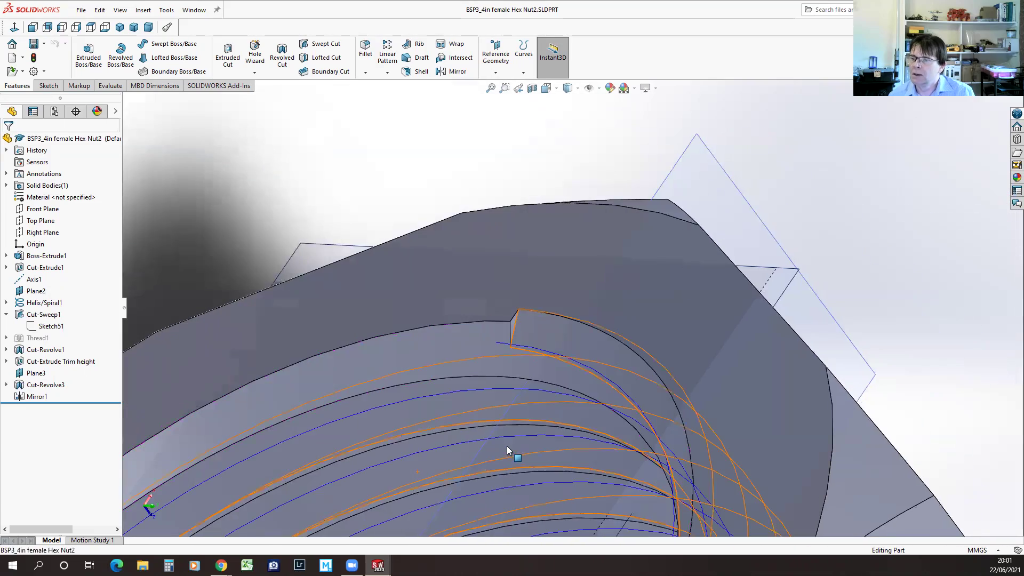
pyautogui.scroll(6, 507, 446)
pyautogui.moveTo(678, 382); pyautogui.dragTo(704, 368, button='middle')
pyautogui.scroll(2, 811, 422)
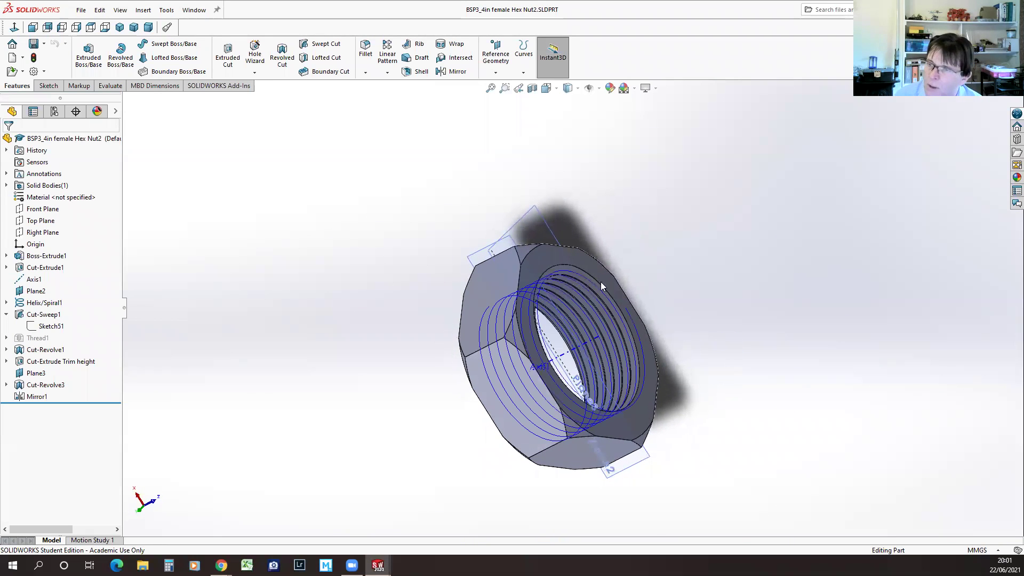
# - Open the part BSP3_4in female to 1 1_4in push fit.SLDPRT from the CAD folder
pyautogui.click(80, 11)
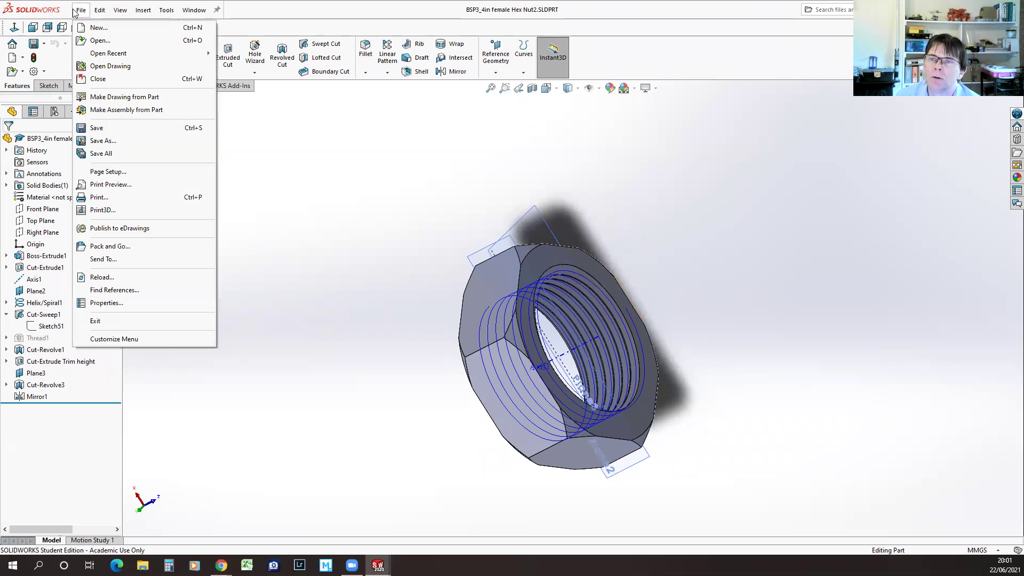
pyautogui.click(99, 40)
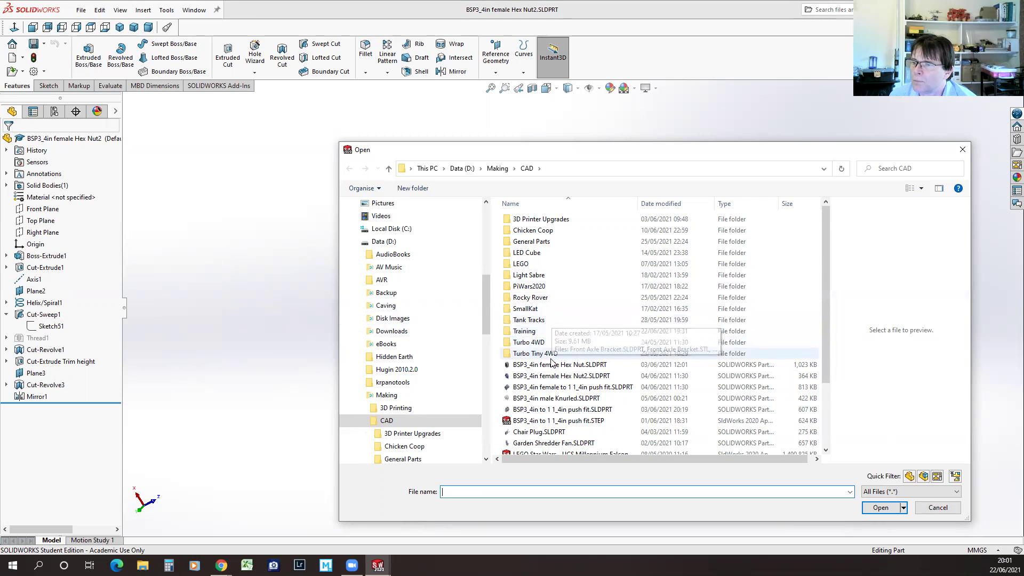
pyautogui.scroll(-1, 552, 362)
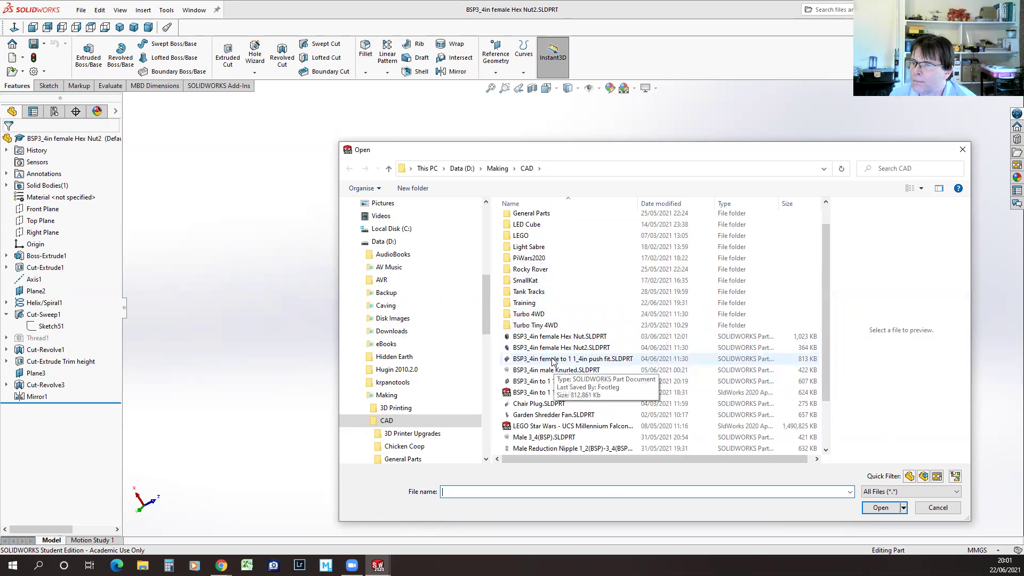
pyautogui.click(553, 359)
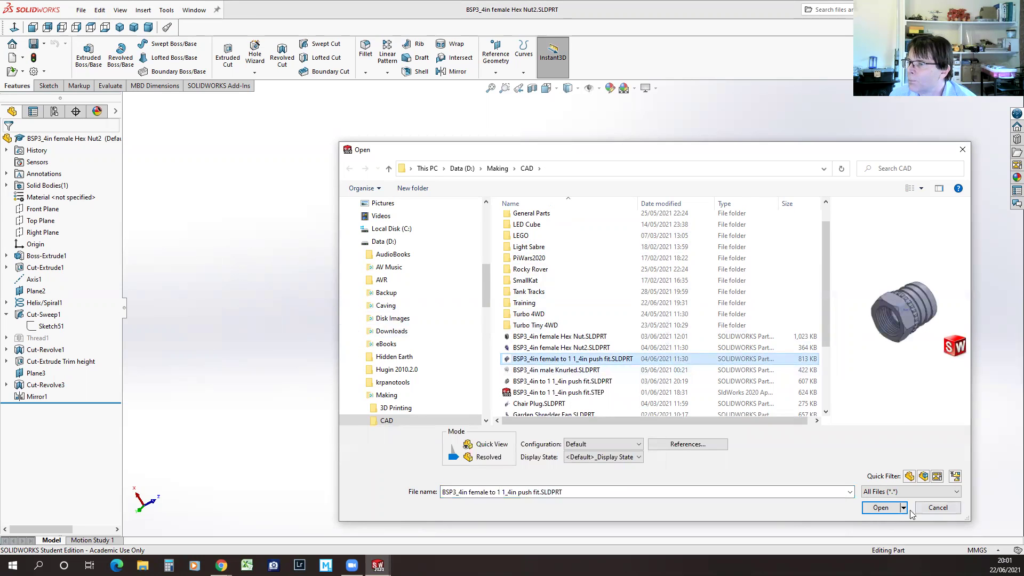
pyautogui.click(881, 508)
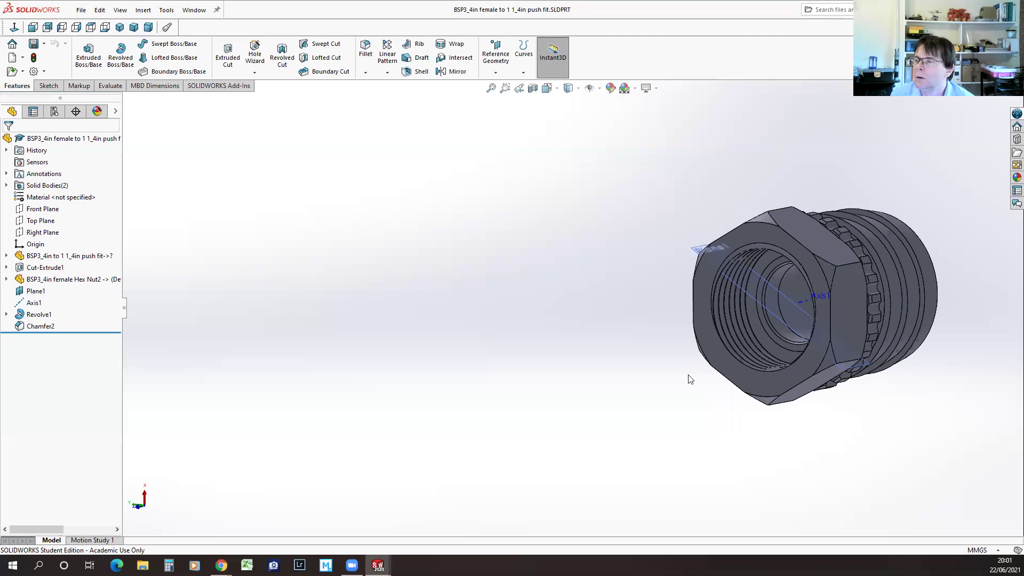
# - Examine the push-fit adapter from several sides, including its hexagonal end, internal thread, knurled ring and barbed section
pyautogui.scroll(2, 885, 305)
pyautogui.scroll(-1, 755, 290)
pyautogui.moveTo(673, 403); pyautogui.dragTo(601, 388, button='middle')
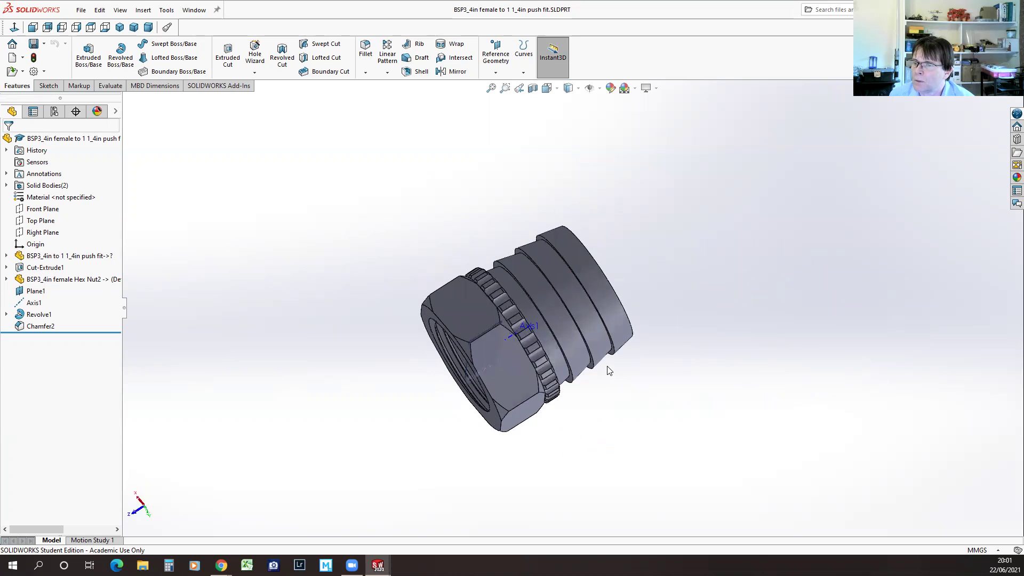
pyautogui.scroll(-3, 575, 338)
pyautogui.moveTo(650, 487)
pyautogui.mouseDown(button='middle')
pyautogui.moveTo(629, 487)
pyautogui.moveTo(593, 443)
pyautogui.moveTo(581, 485)
pyautogui.moveTo(622, 491)
pyautogui.moveTo(688, 466)
pyautogui.moveTo(667, 483)
pyautogui.mouseUp(button='middle')
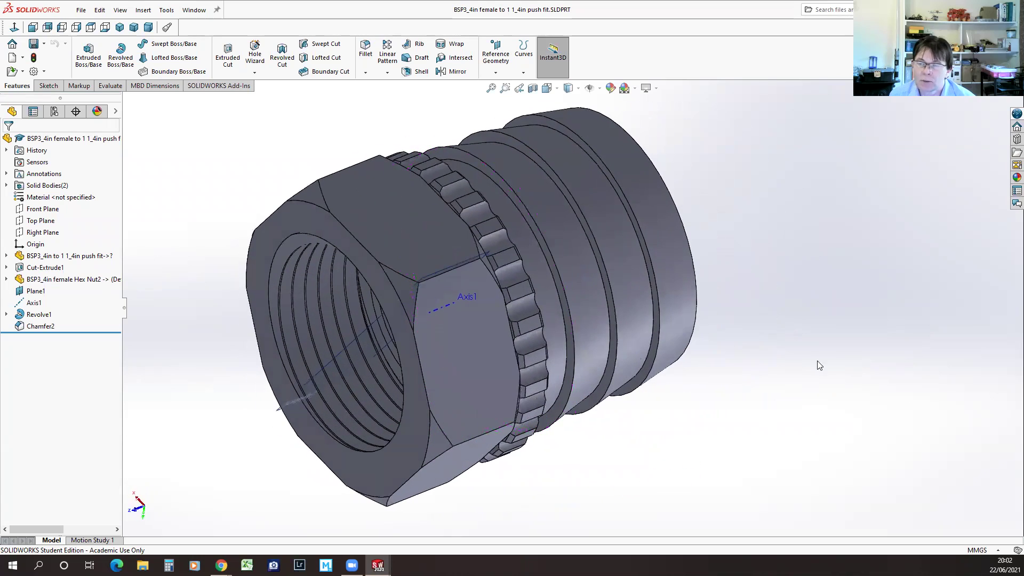
pyautogui.scroll(2, 736, 379)
pyautogui.moveTo(760, 327); pyautogui.dragTo(532, 47, button='middle')
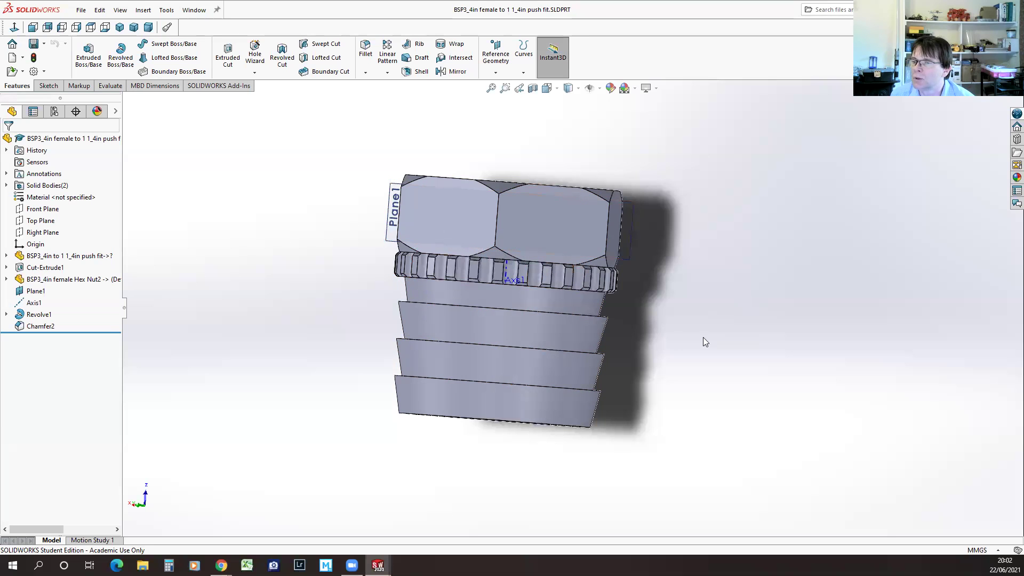
pyautogui.moveTo(740, 334)
pyautogui.mouseDown(button='middle')
pyautogui.moveTo(647, 304)
pyautogui.moveTo(690, 299)
pyautogui.moveTo(761, 318)
pyautogui.moveTo(740, 358)
pyautogui.moveTo(747, 430)
pyautogui.moveTo(723, 414)
pyautogui.moveTo(737, 343)
pyautogui.moveTo(735, 452)
pyautogui.moveTo(715, 357)
pyautogui.moveTo(723, 307)
pyautogui.moveTo(728, 343)
pyautogui.moveTo(729, 334)
pyautogui.mouseUp(button='middle')
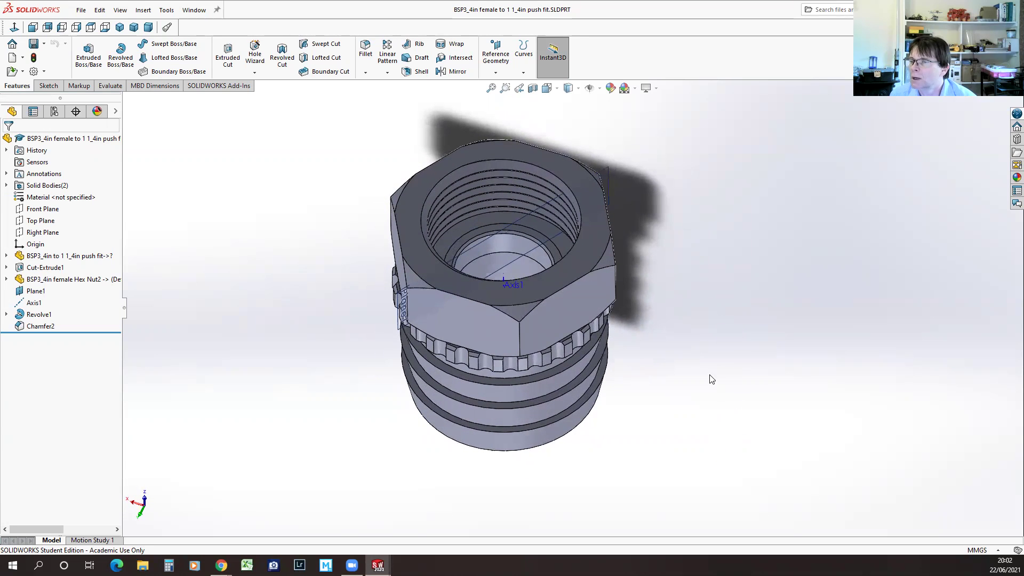
pyautogui.scroll(-2, 496, 247)
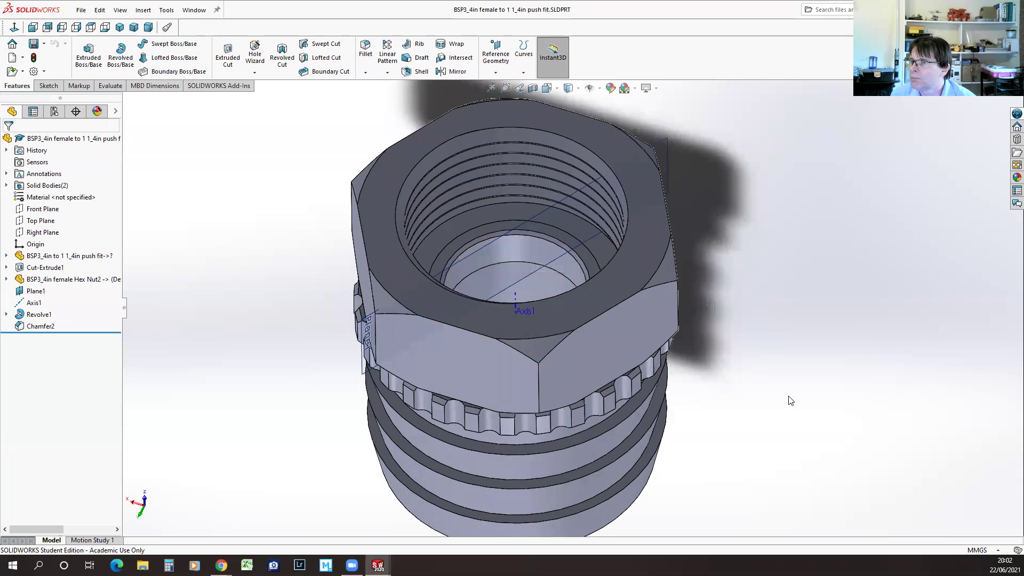